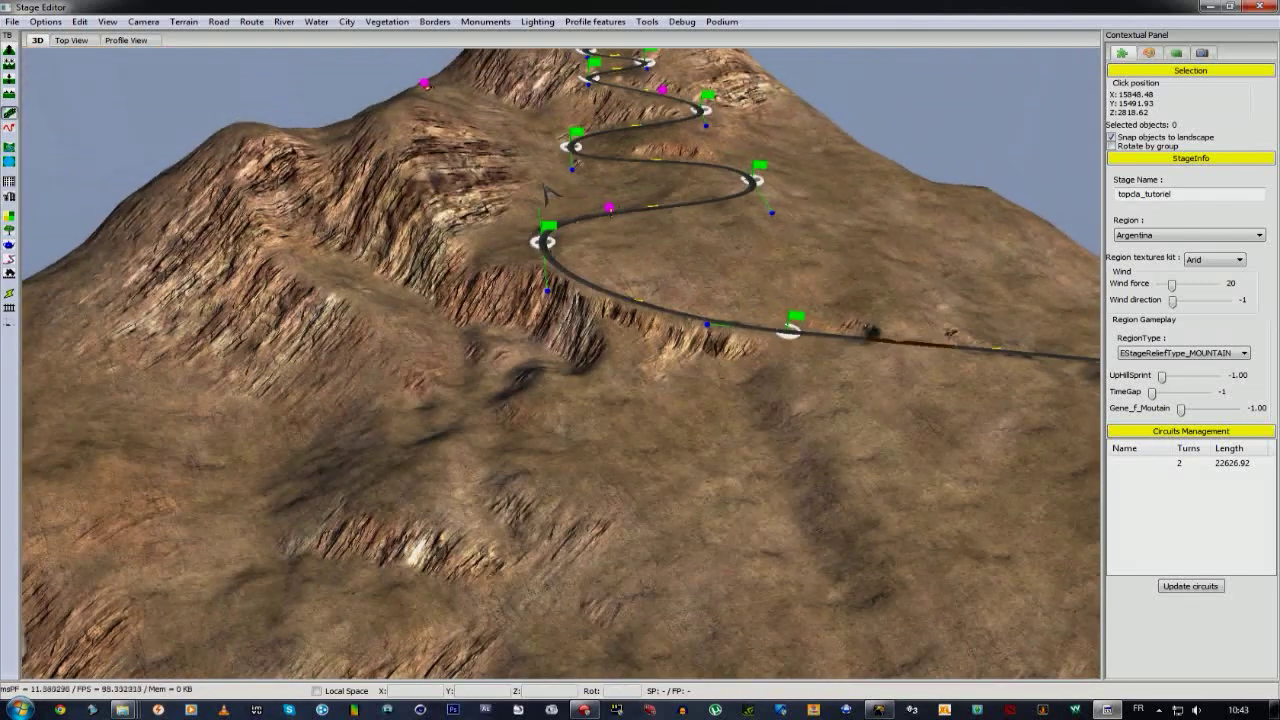
Show the stage's 118 km elevation profile, rising from about 654 to 4224 m.
left_click(130, 40)
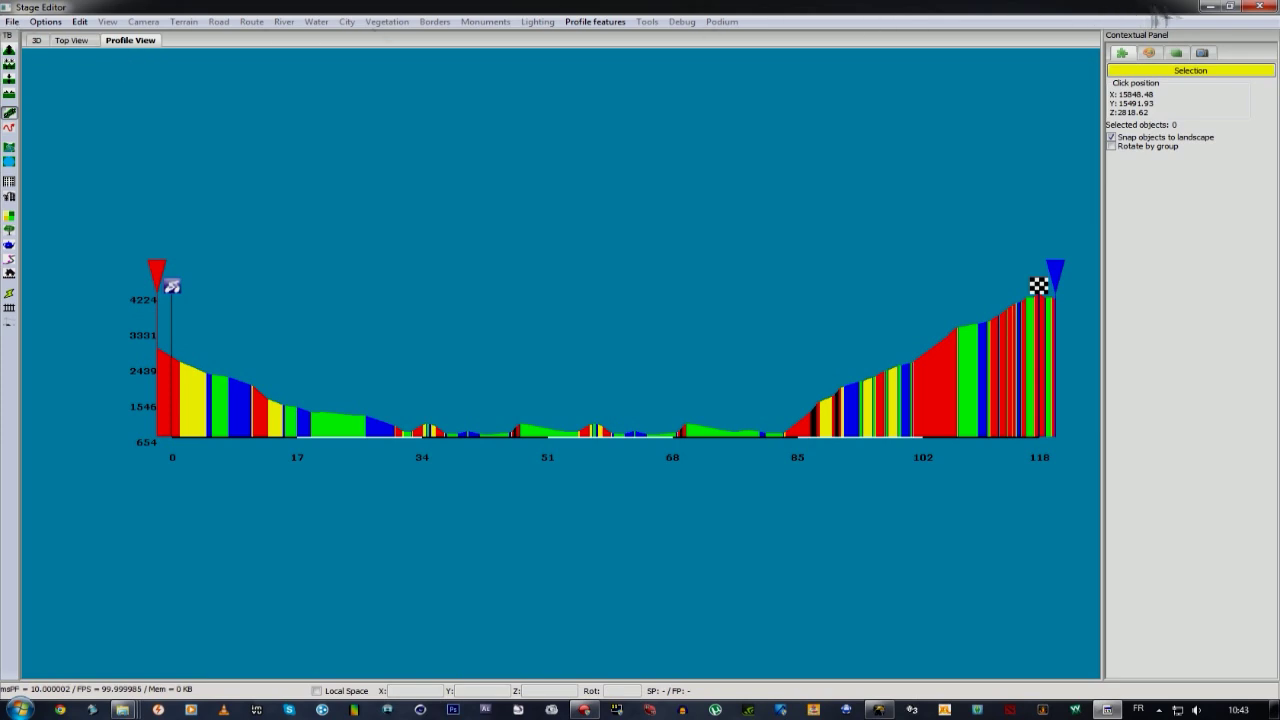
Close the Stage Editor, saving the stage over topclas_tutoriel.zcts and confirming the replacement.
left_click(1262, 8)
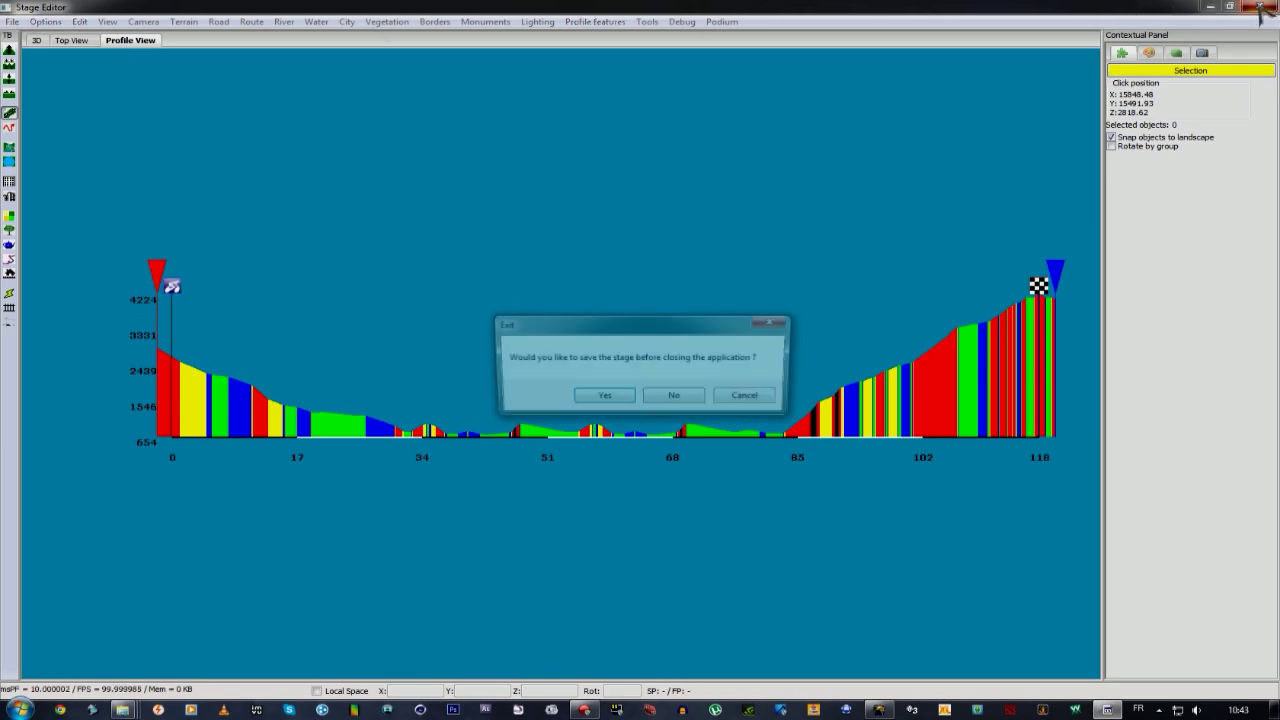
left_click(603, 398)
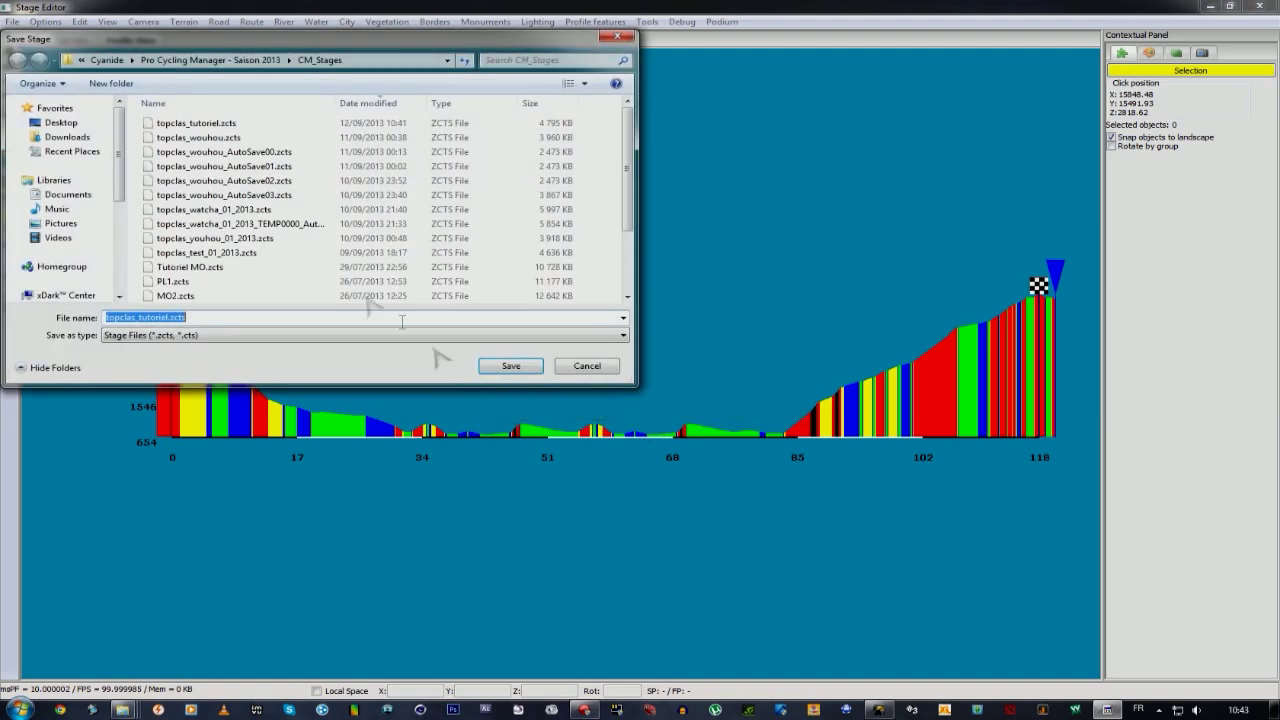
left_click(183, 124)
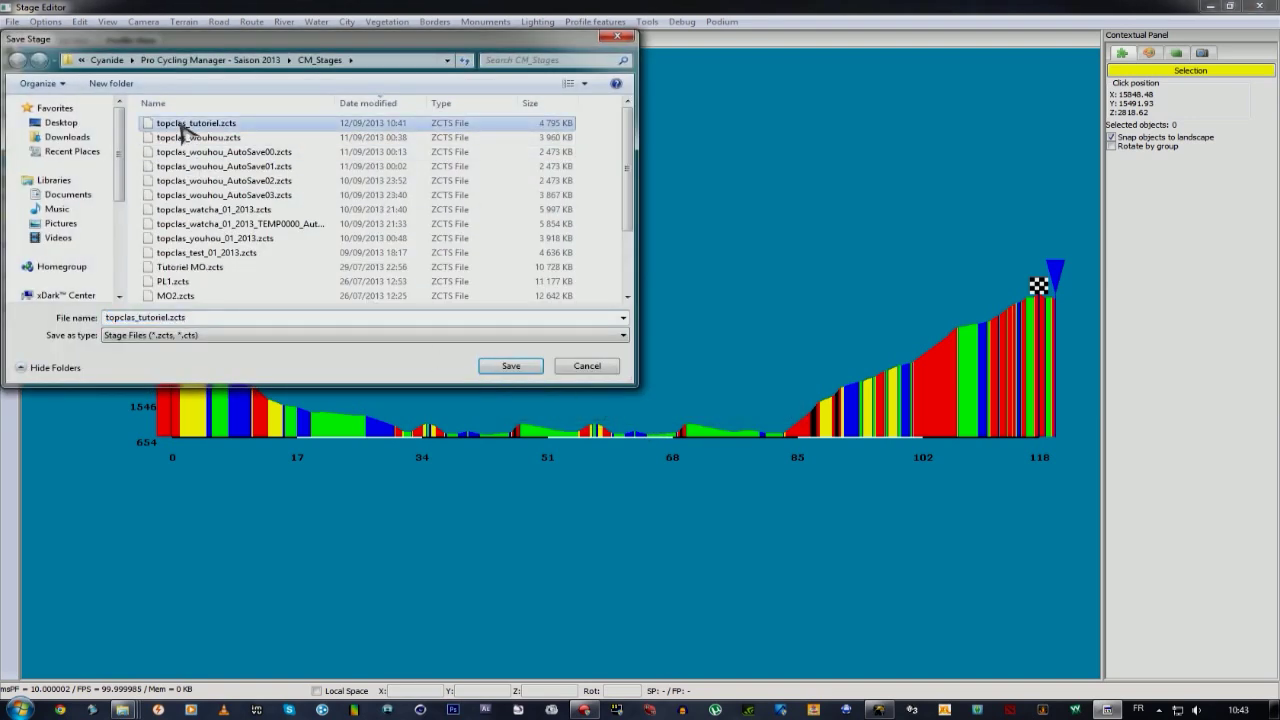
left_click(508, 366)
left_click(682, 361)
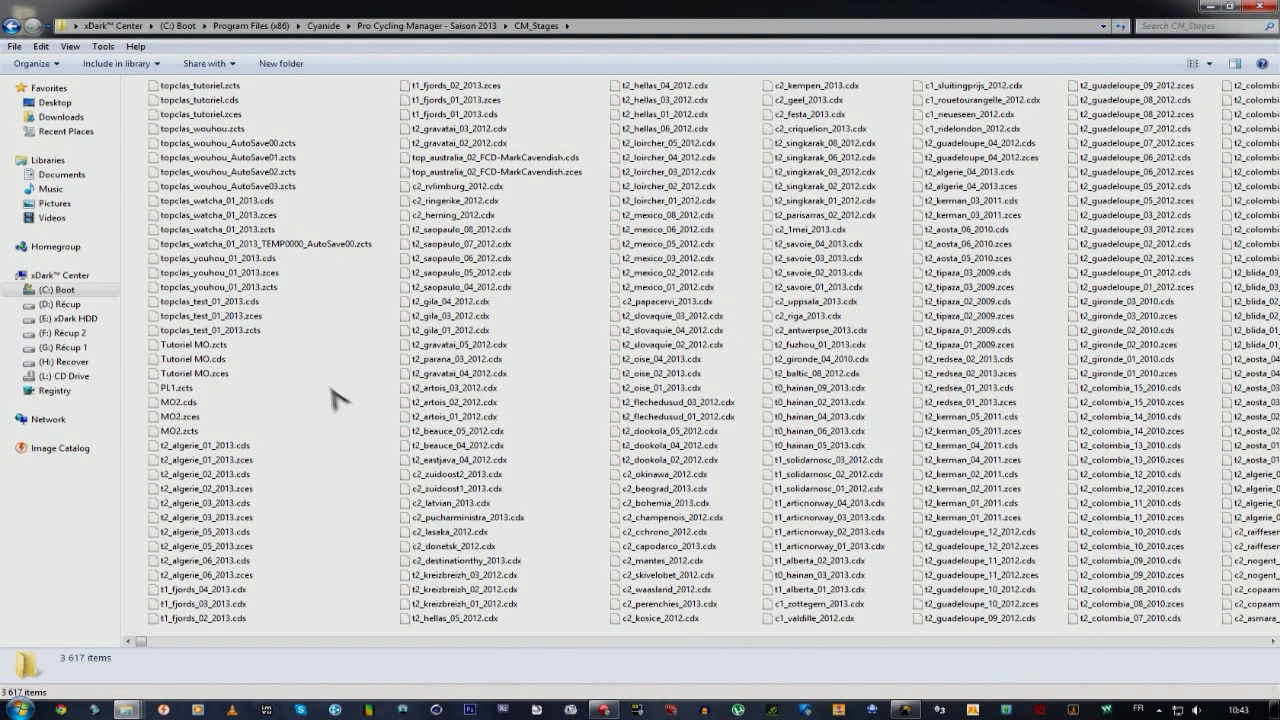
left_click(213, 88)
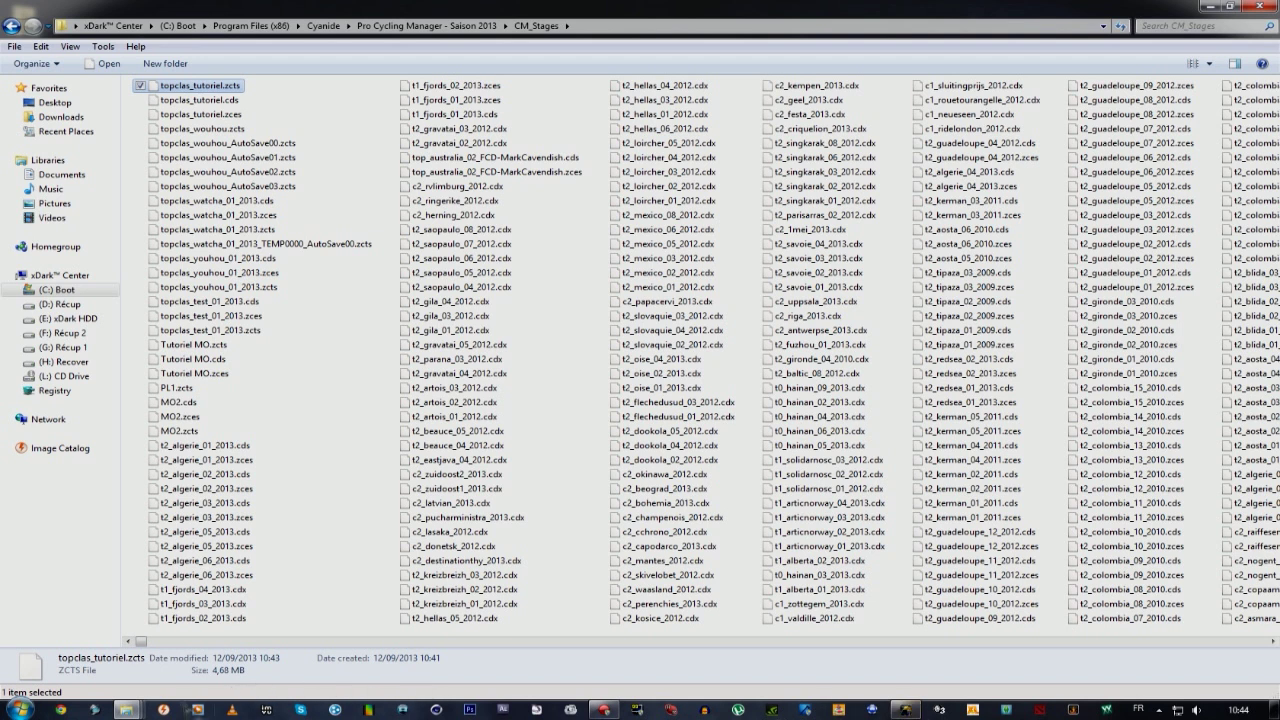
mouse_move(139, 711)
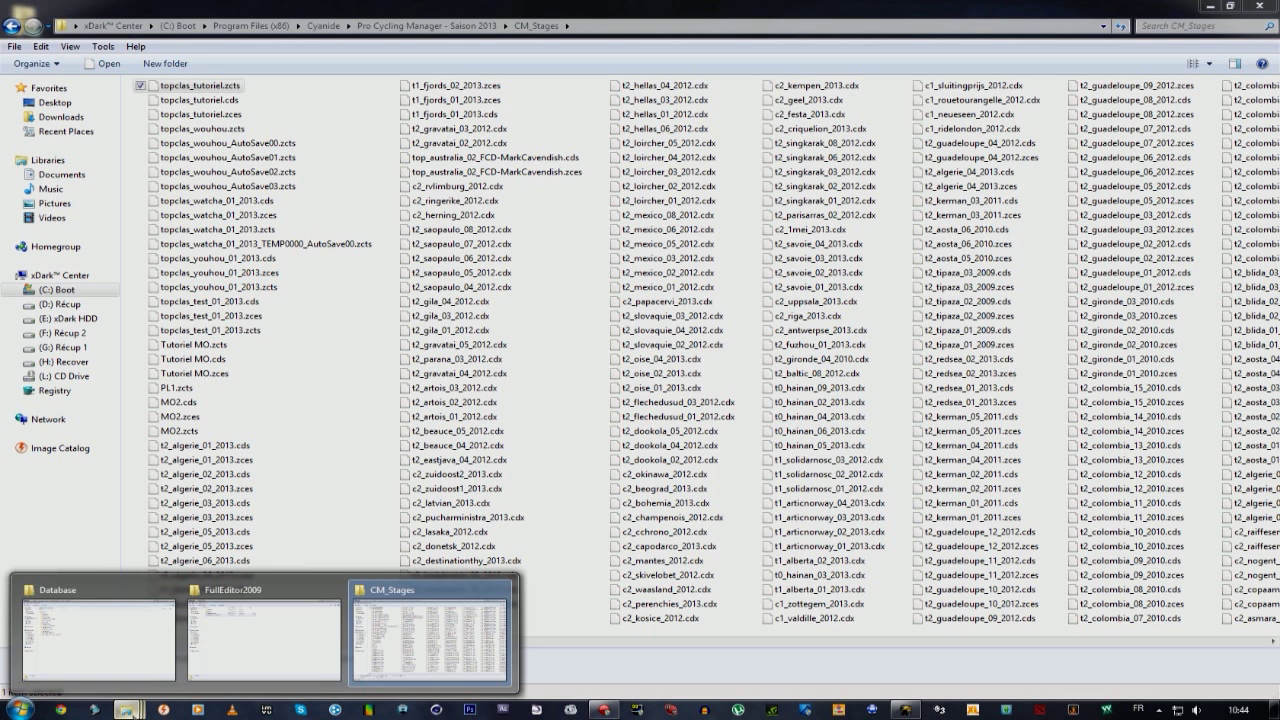
left_click(114, 655)
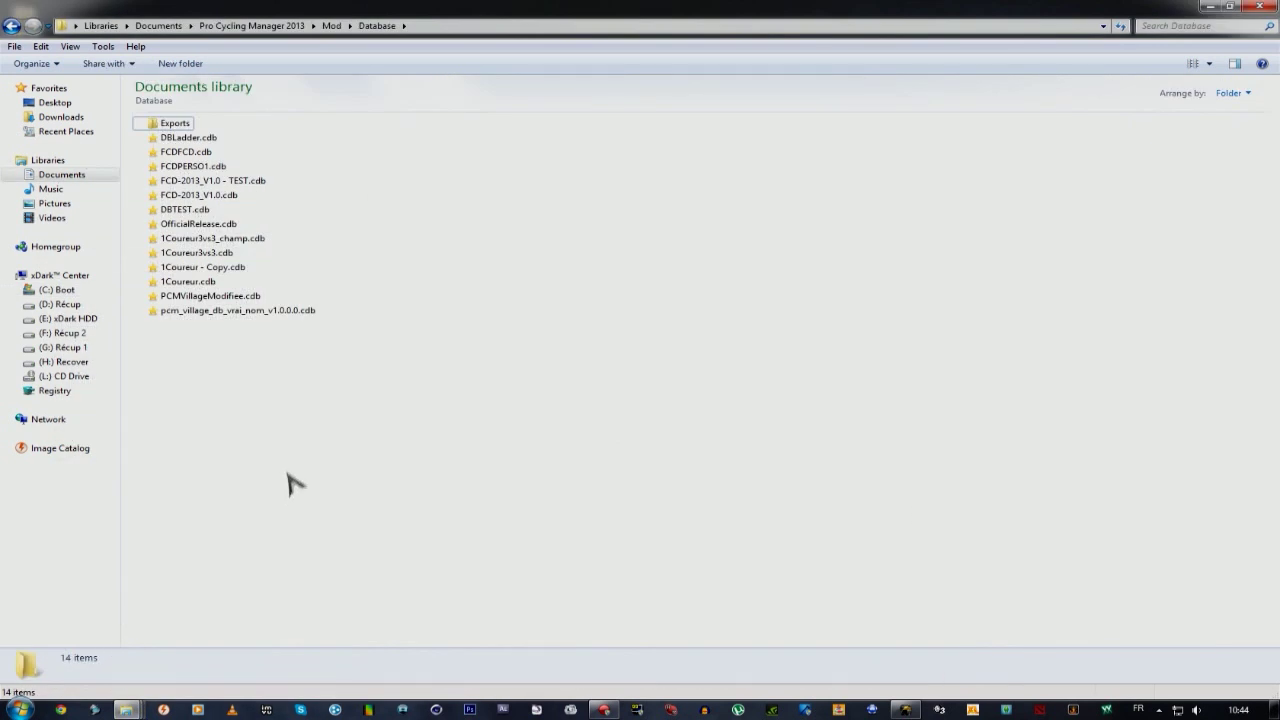
Open FCDFCD.cdb in PCM Fast Editor from the Mod Database folder.
left_click(199, 153)
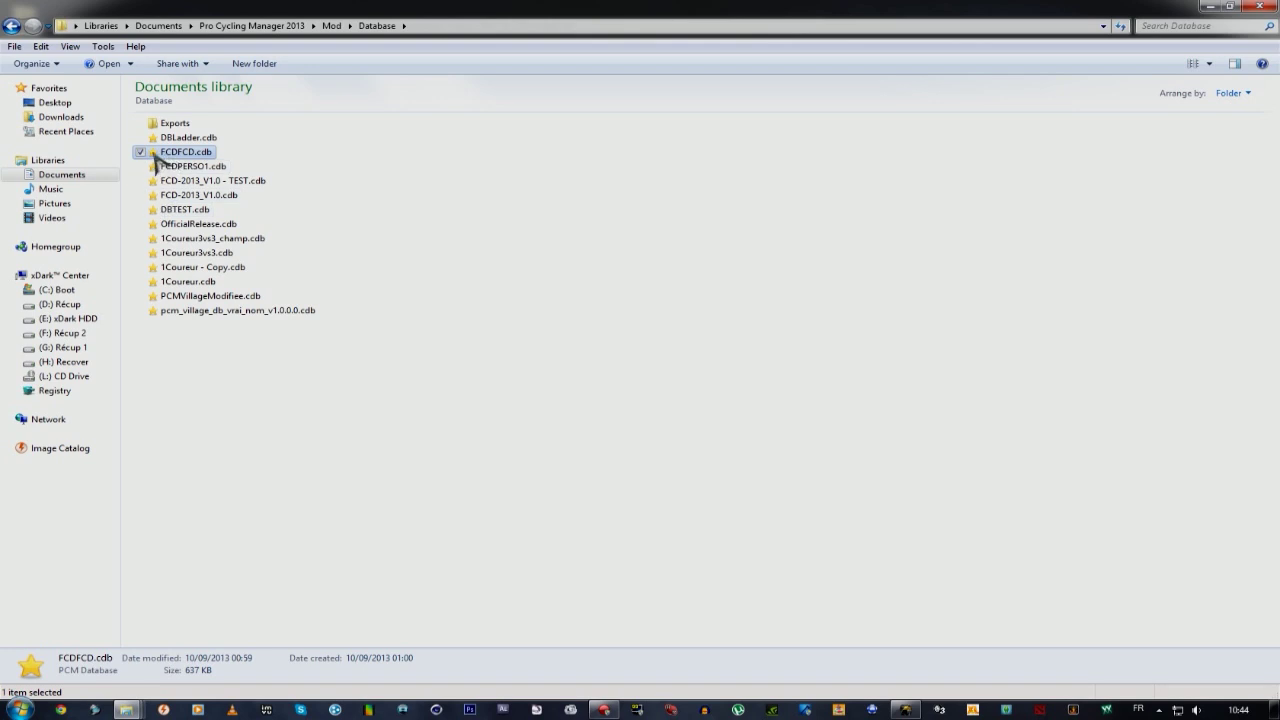
double_click(193, 157)
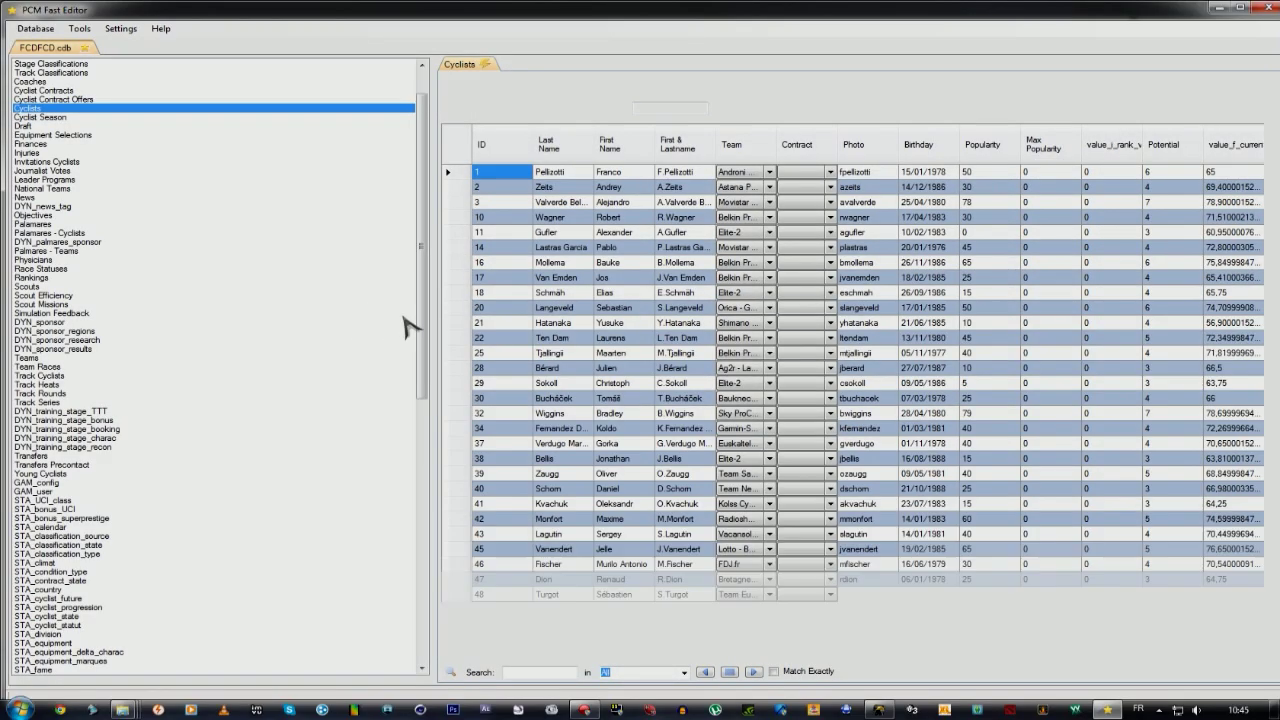
Widen the data grid, open the STA_race table, and add a new race row 633.
left_click_drag(434, 335, 177, 337)
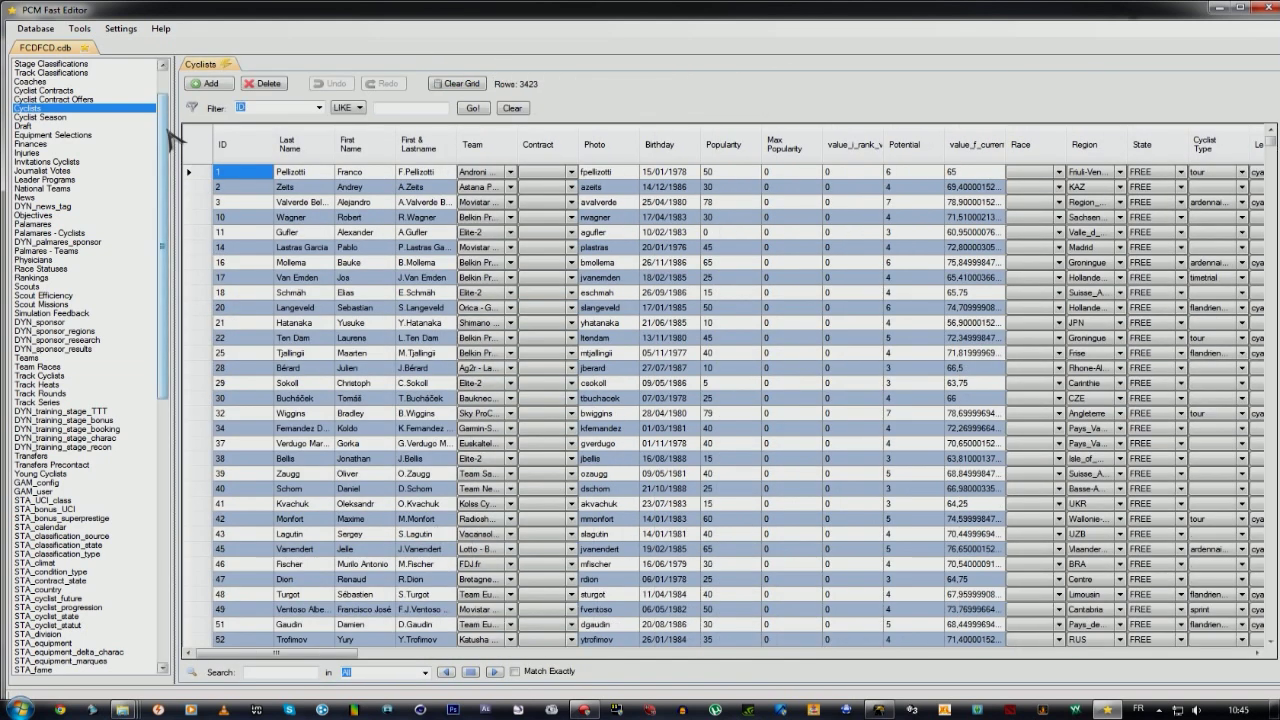
scroll(164, 144, "down", 1)
left_click_drag(164, 144, 165, 280)
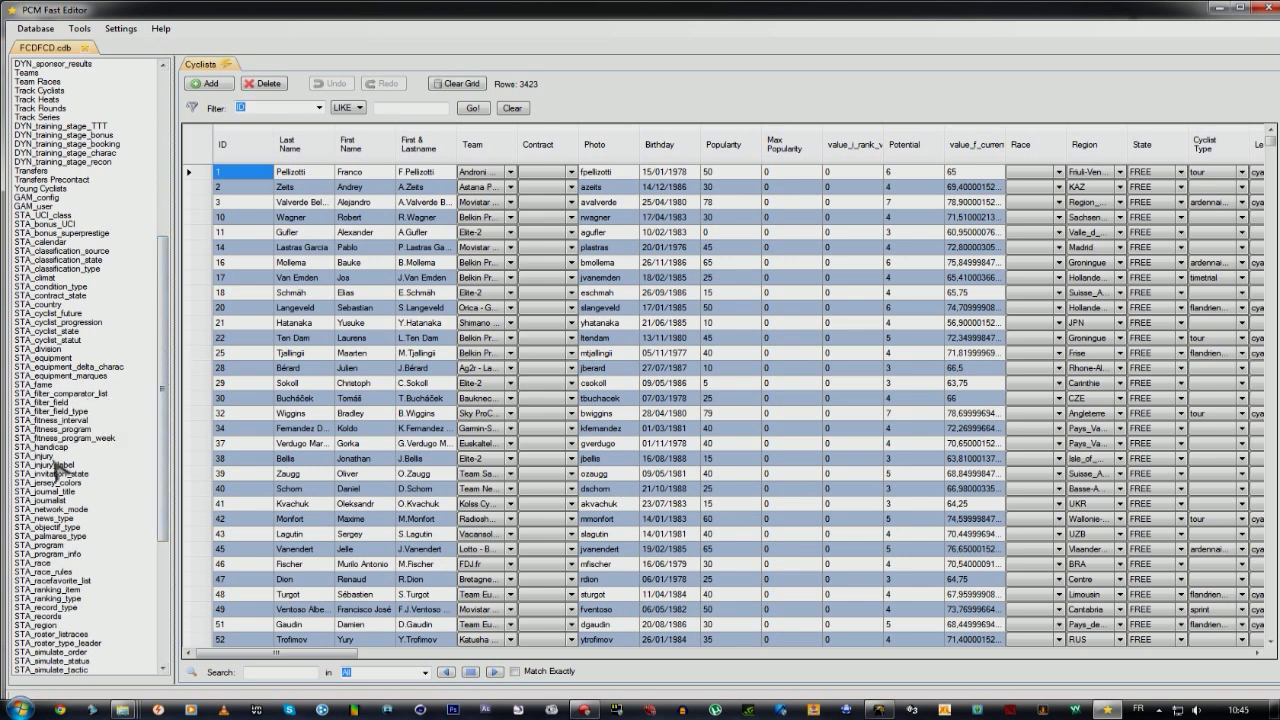
double_click(55, 565)
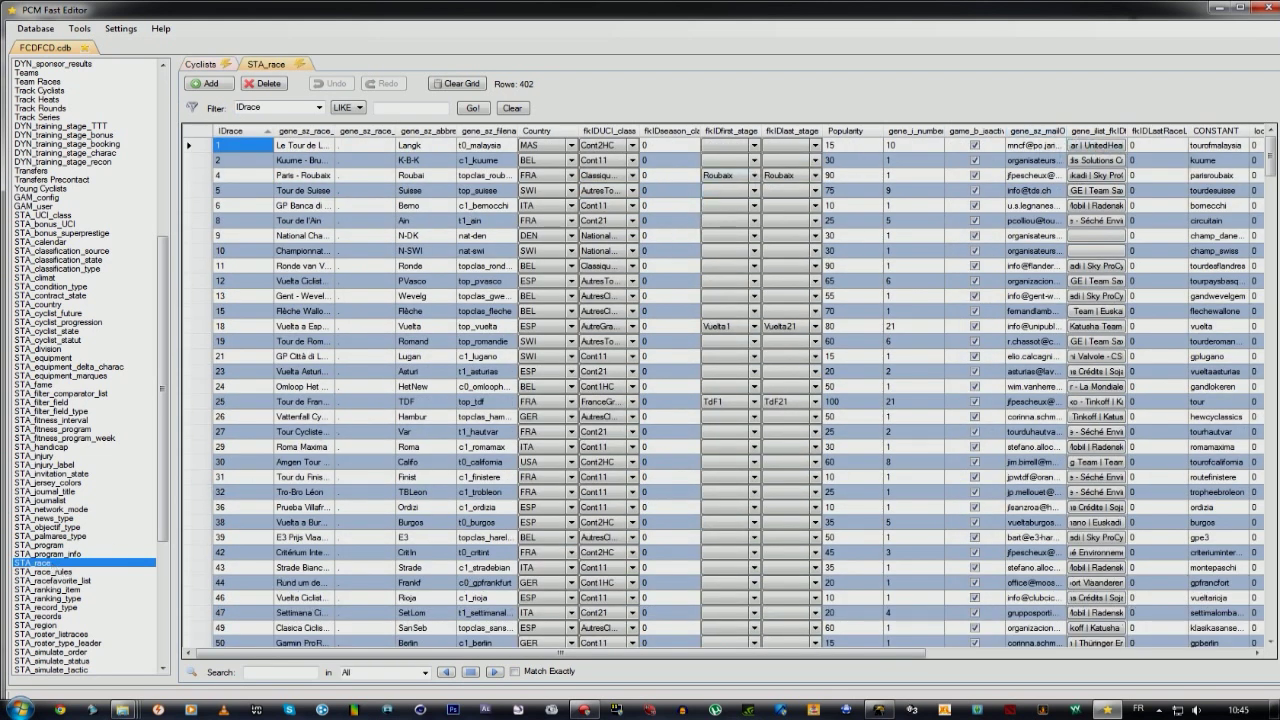
left_click_drag(1273, 150, 1271, 605)
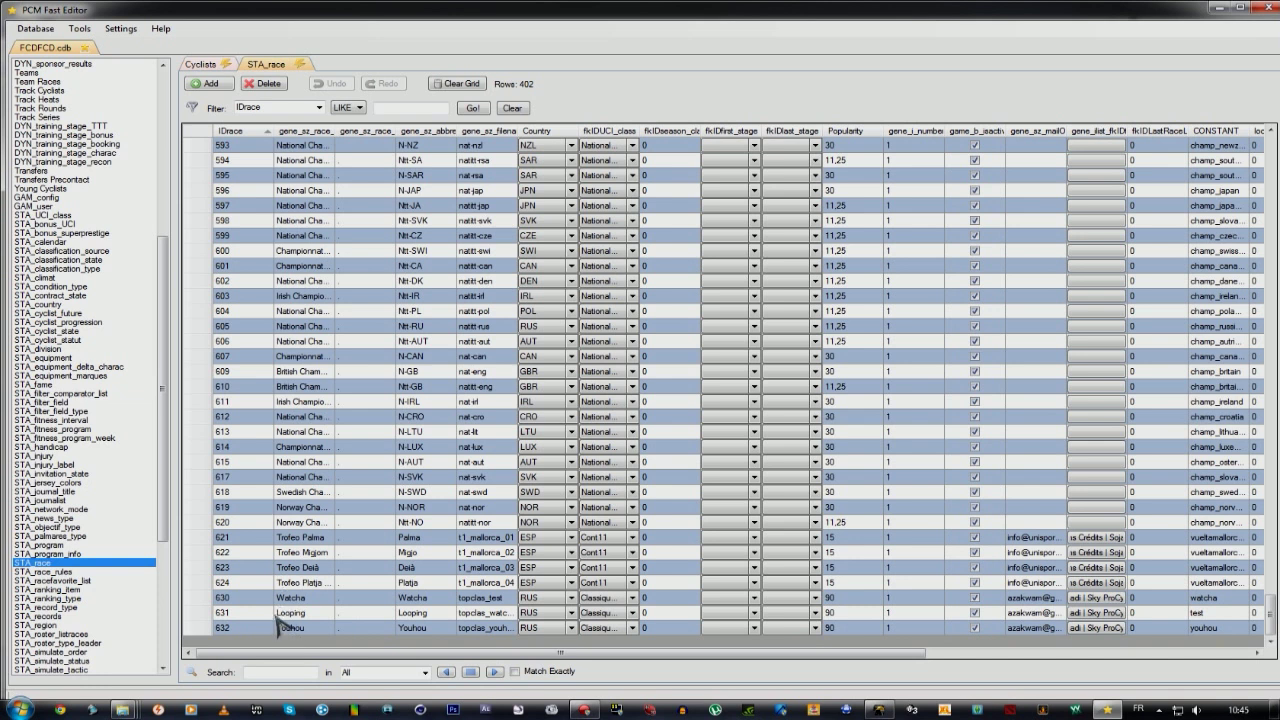
left_click(211, 86)
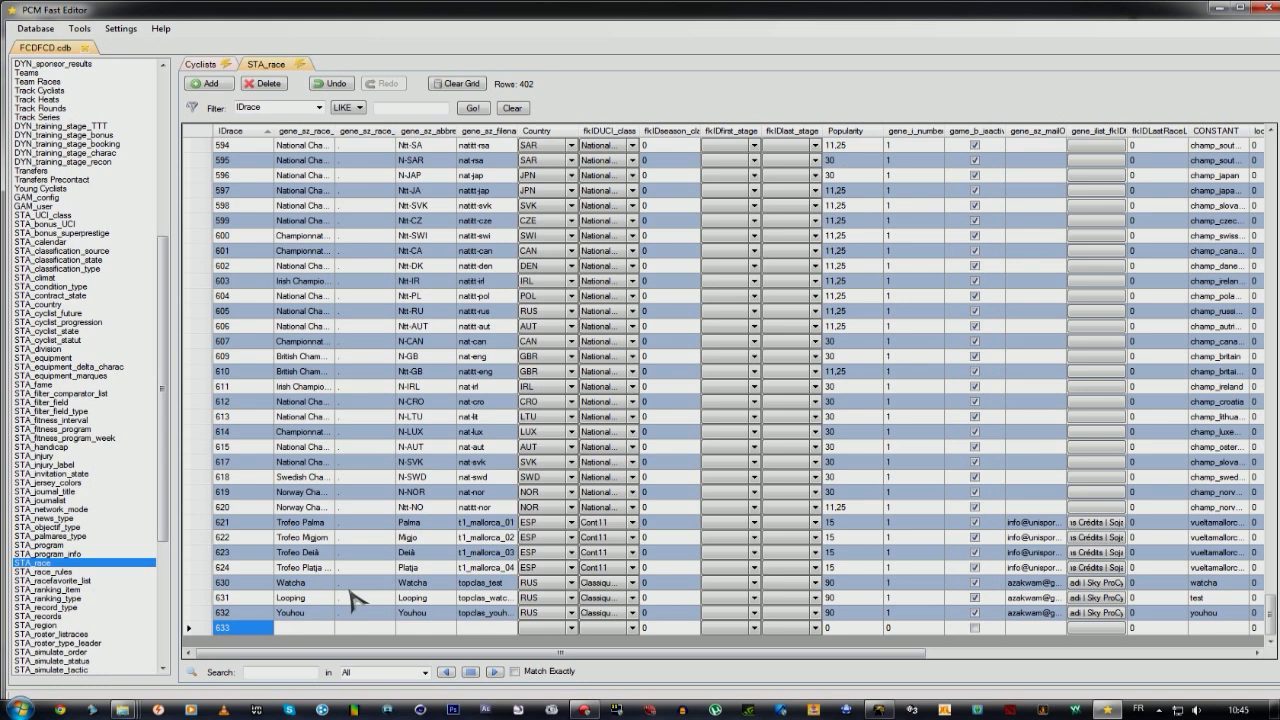
Enter Tutoriel as both the race name and abbreviation of row 633.
key("Tab")
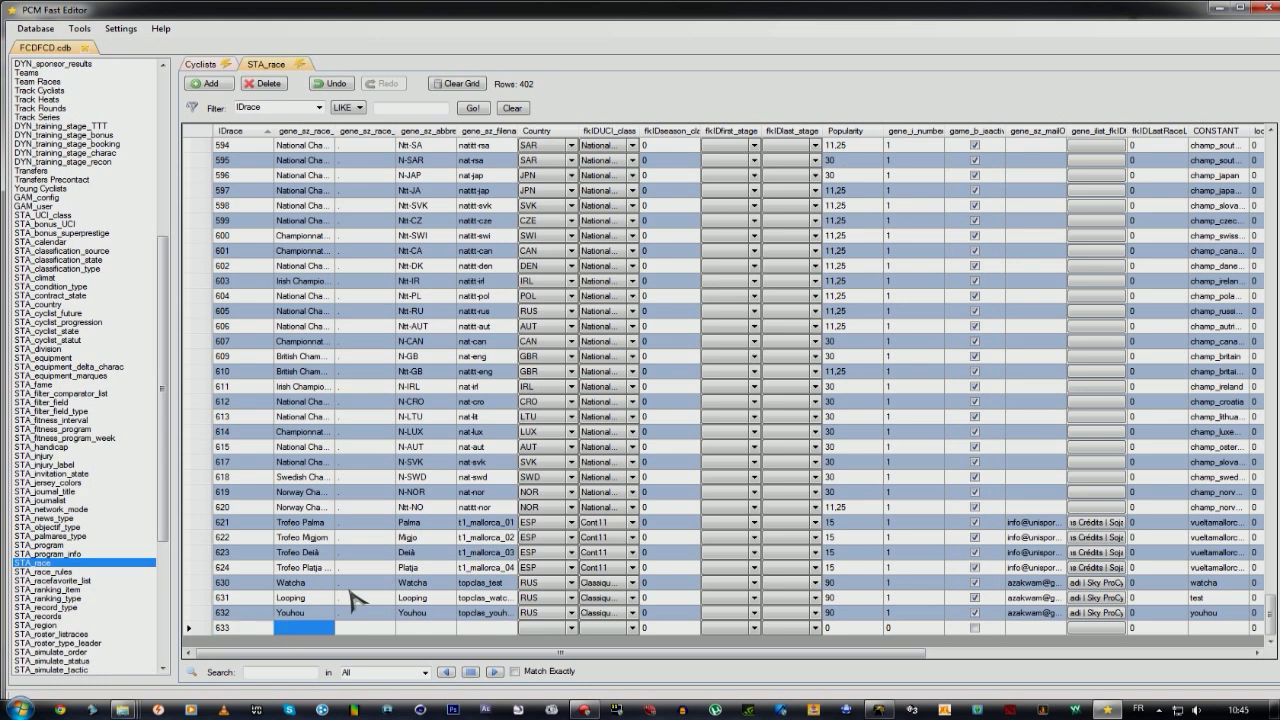
type("Tutoriel")
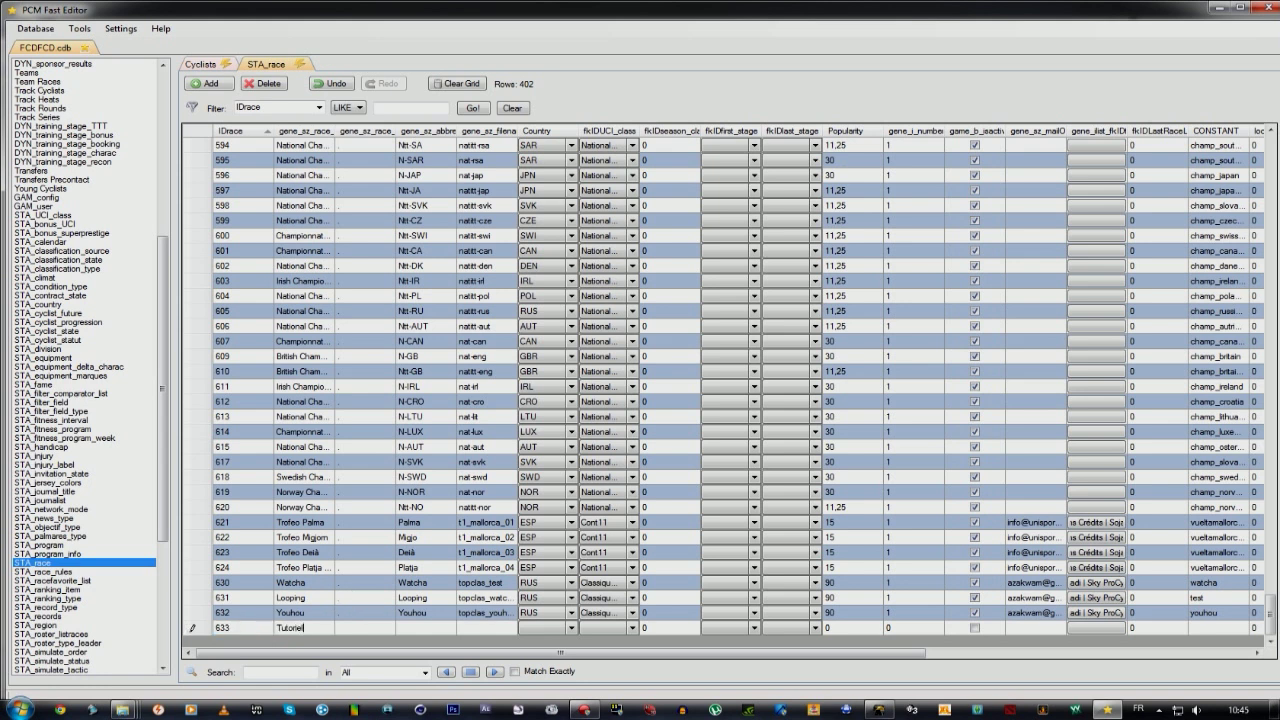
key("Tab")
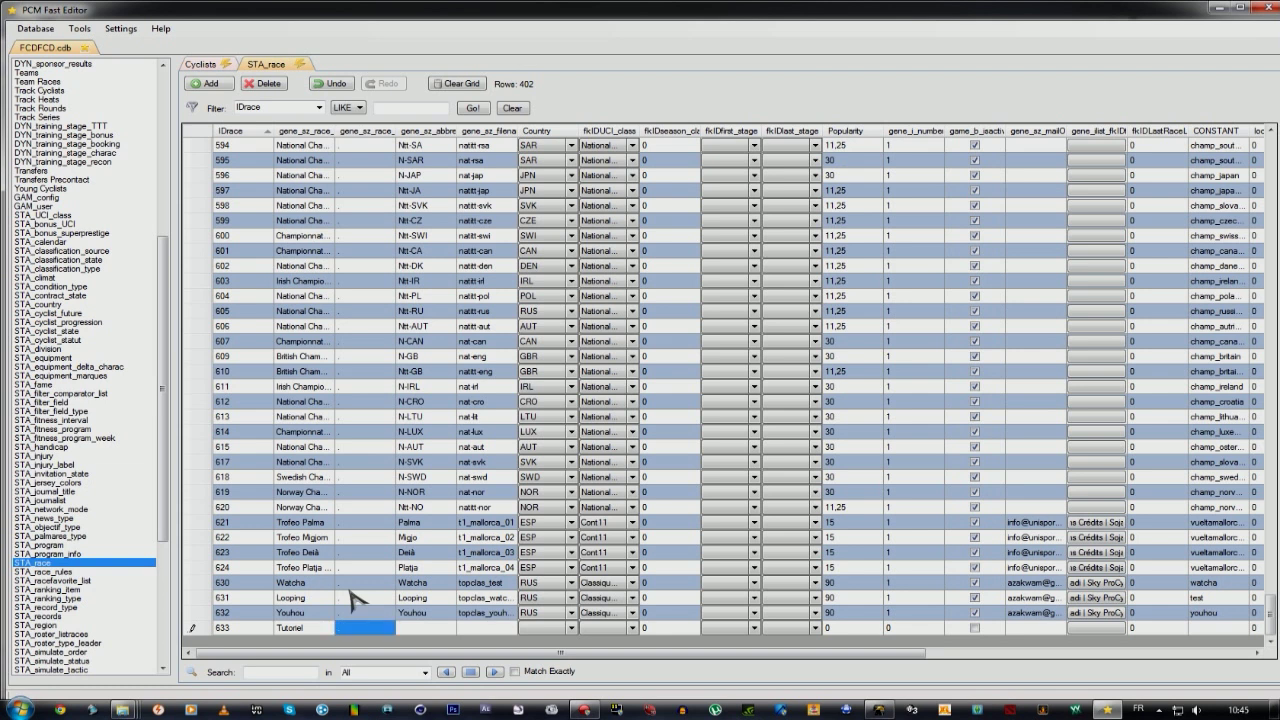
key("Tab")
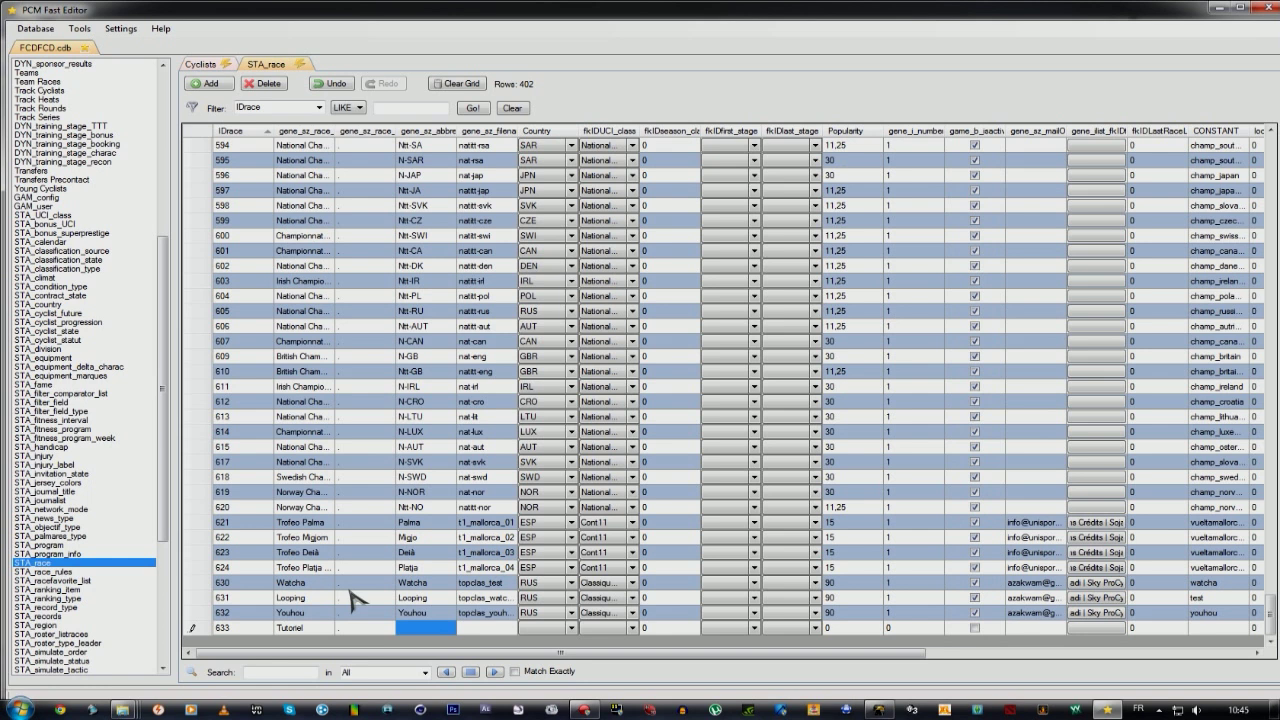
type("Tutoriel")
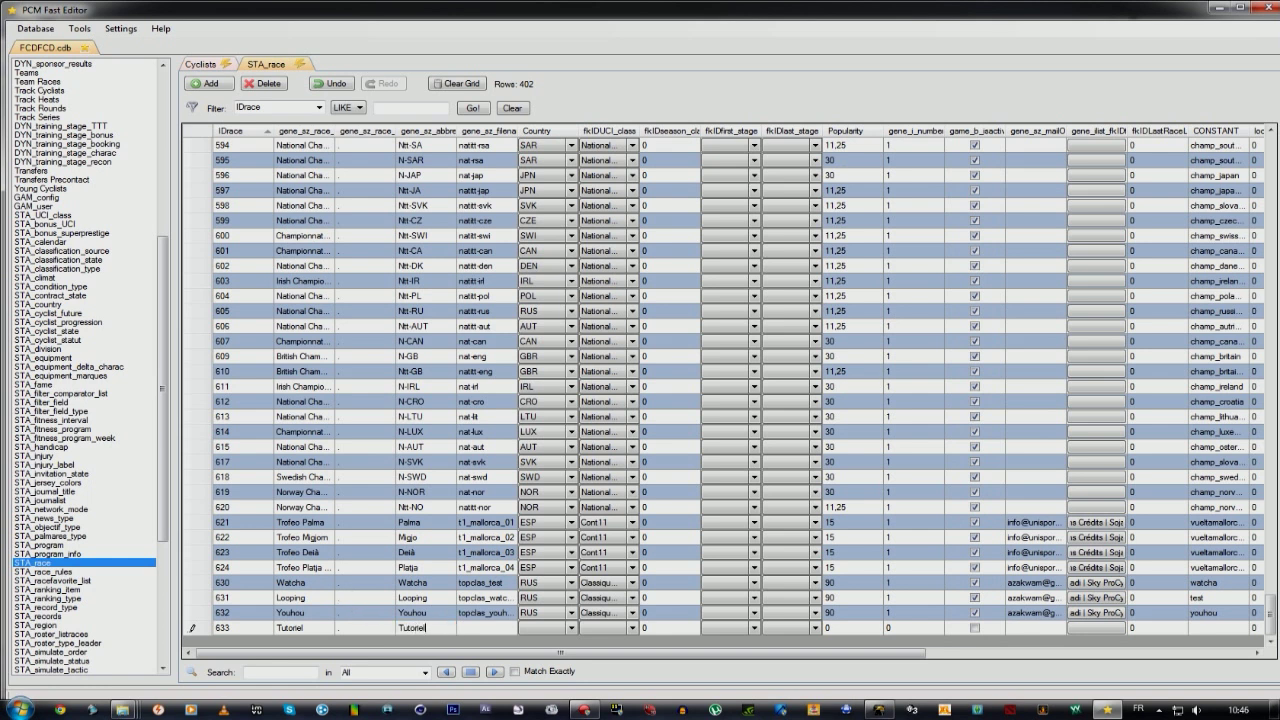
key("Tab")
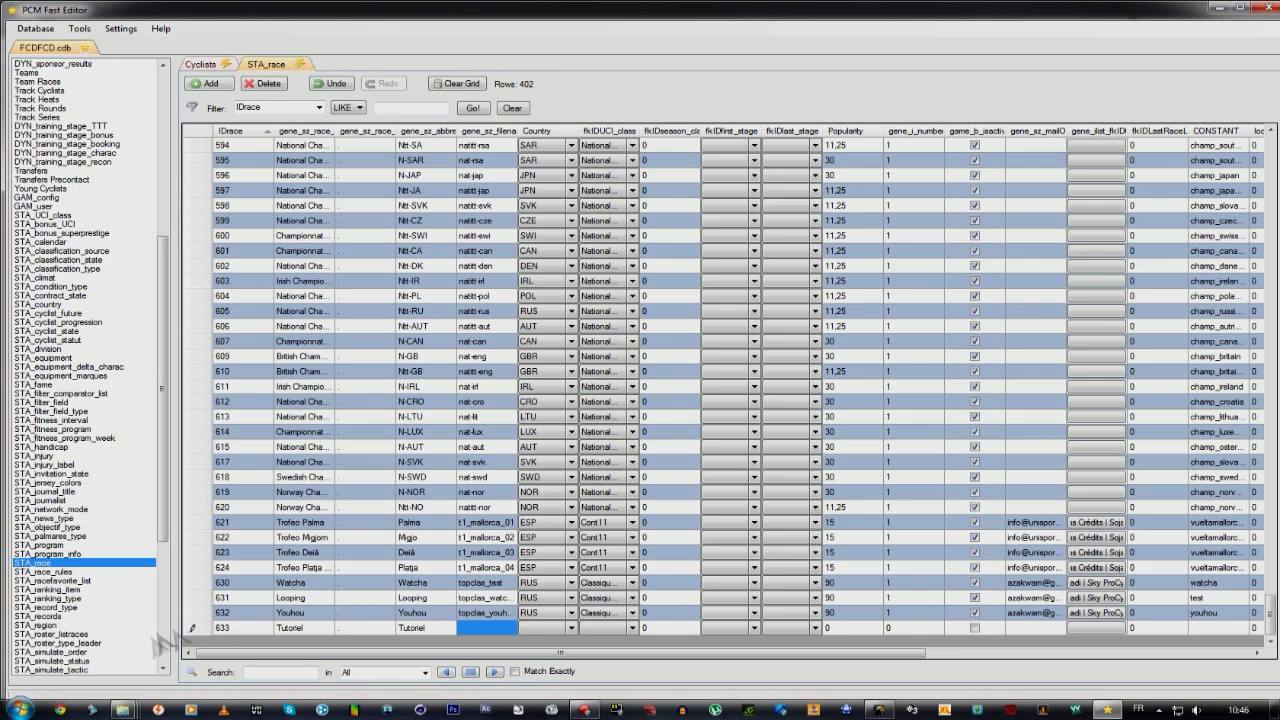
left_click(122, 709)
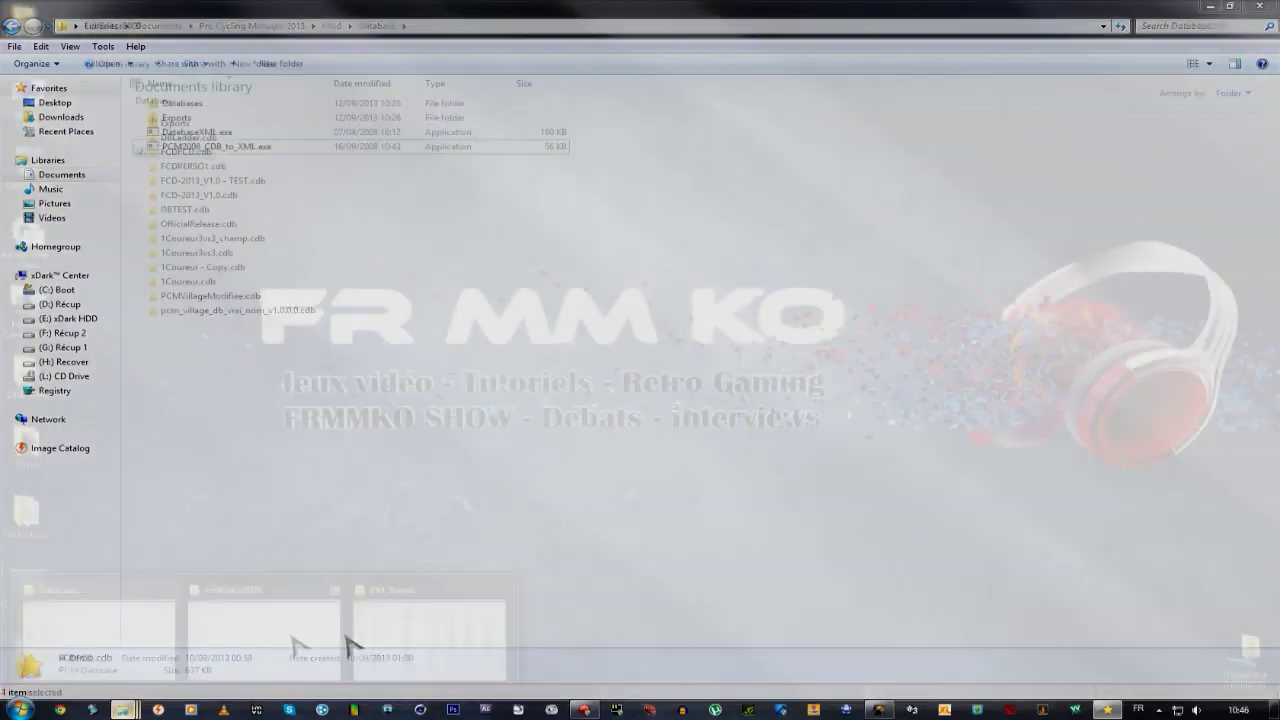
mouse_move(403, 654)
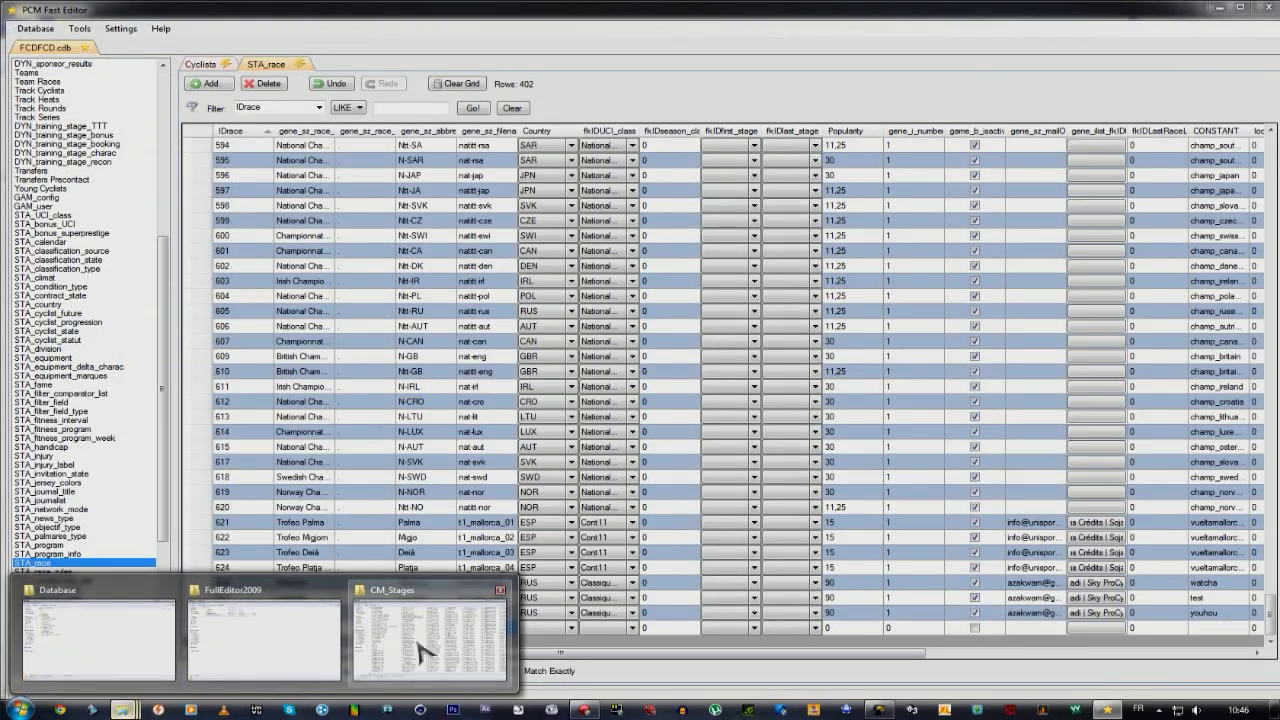
Copy the stage name topclas_tutoriel from CM_Stages into row 633's gene_sz_filename field.
left_click(423, 651)
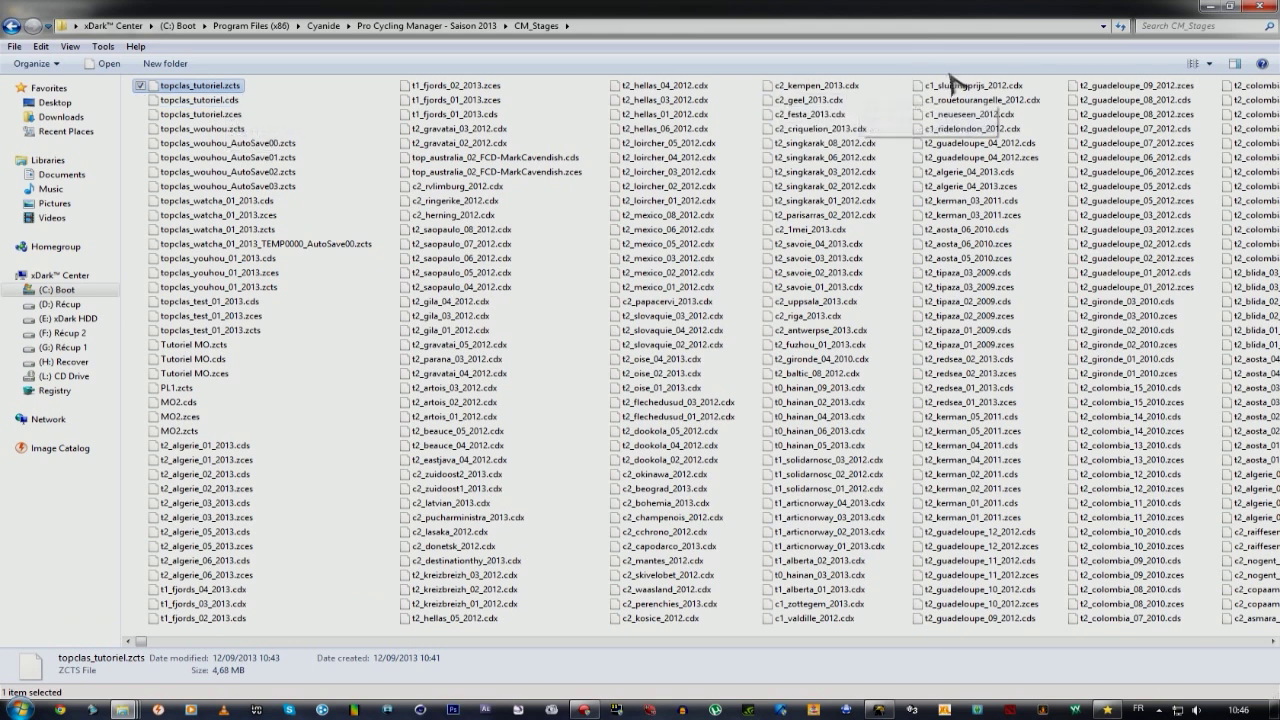
left_click(1211, 7)
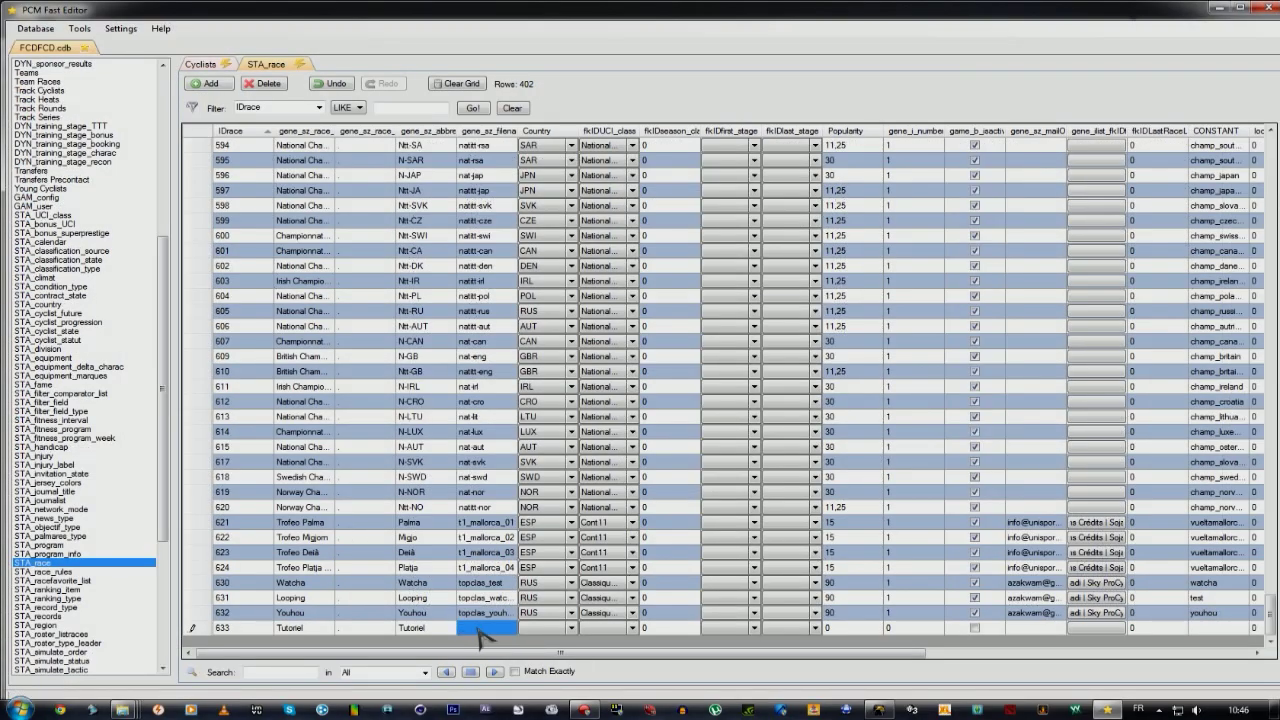
type("topclas_tutoriel")
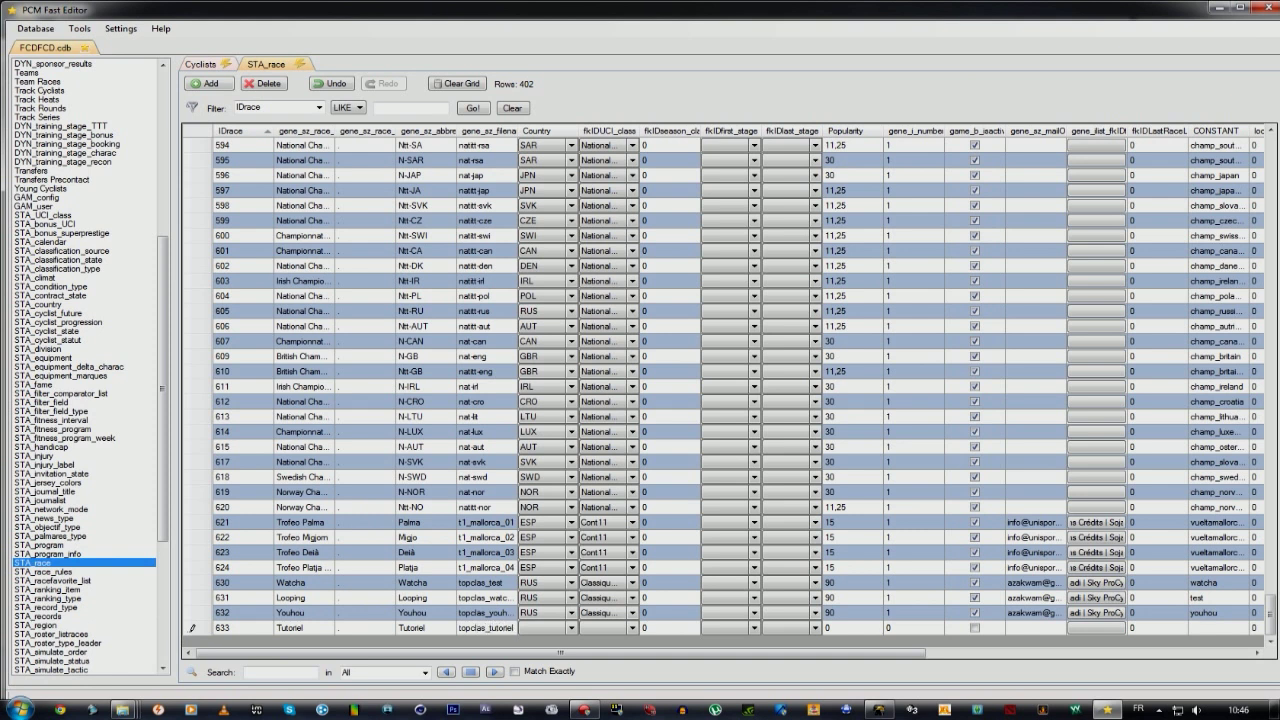
left_click(479, 630)
mouse_move(122, 708)
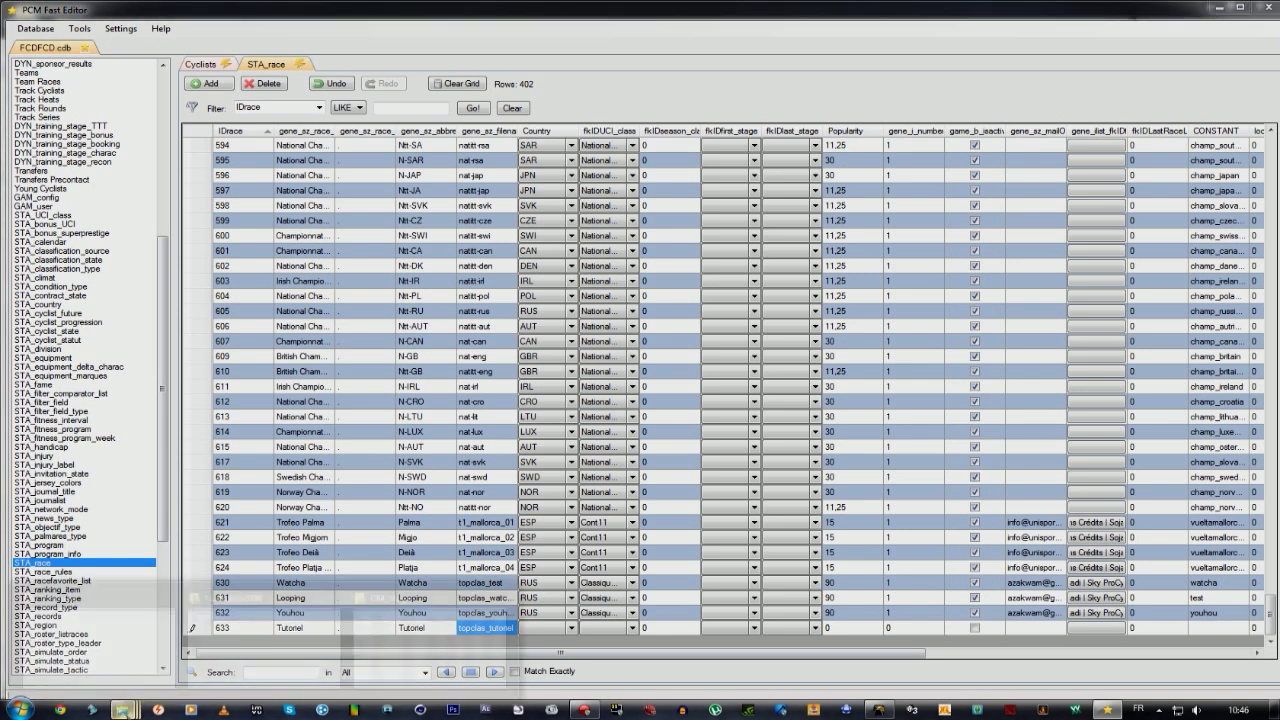
left_click(445, 645)
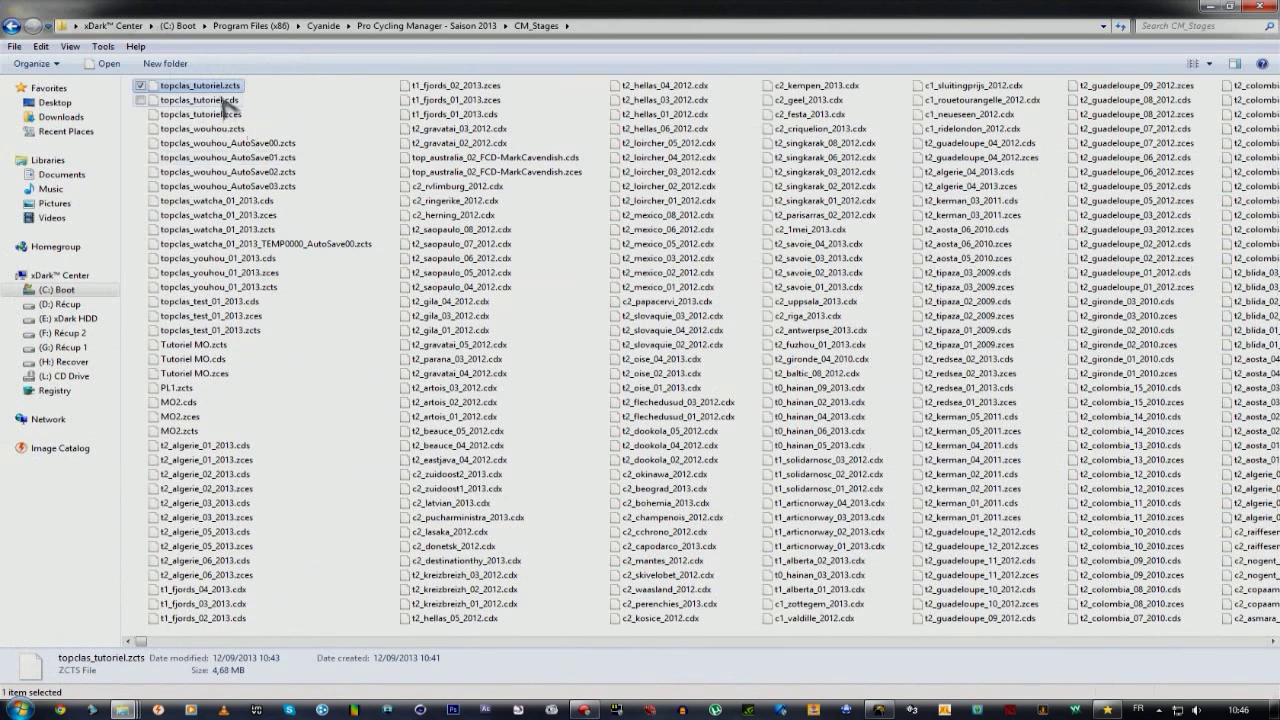
right_click(214, 88)
left_click(283, 435)
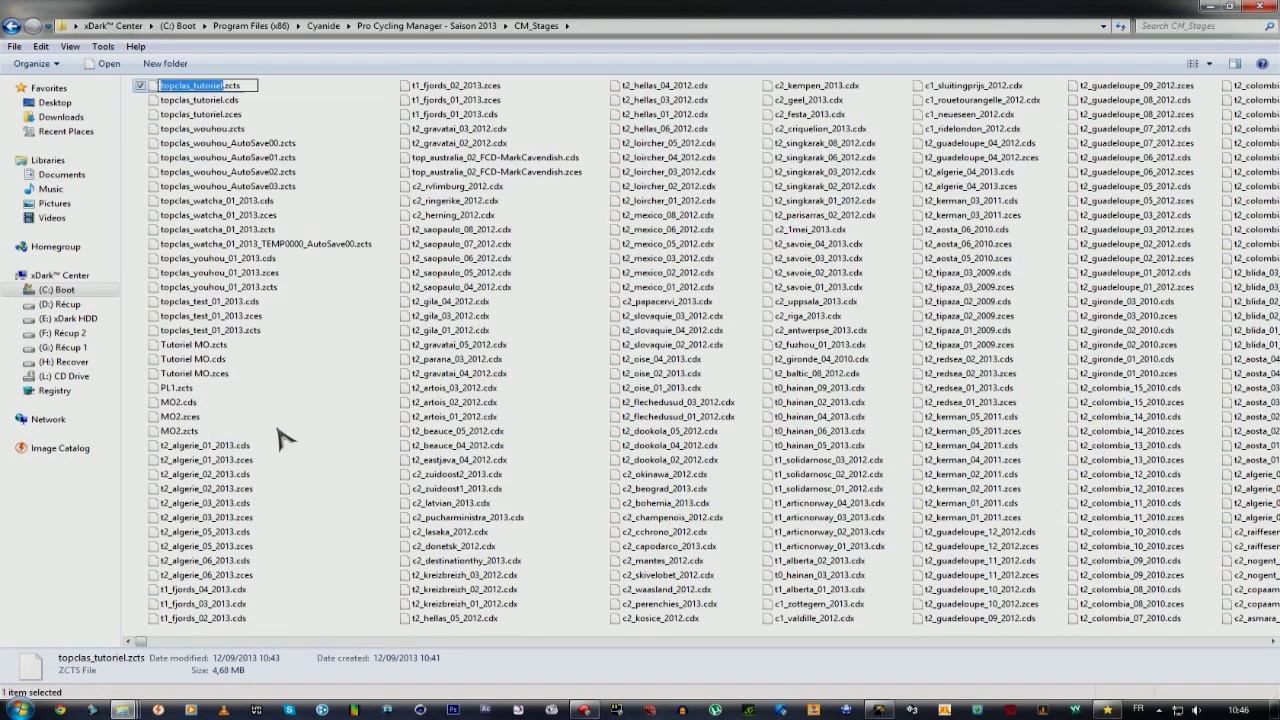
left_click(1213, 7)
left_click(500, 627)
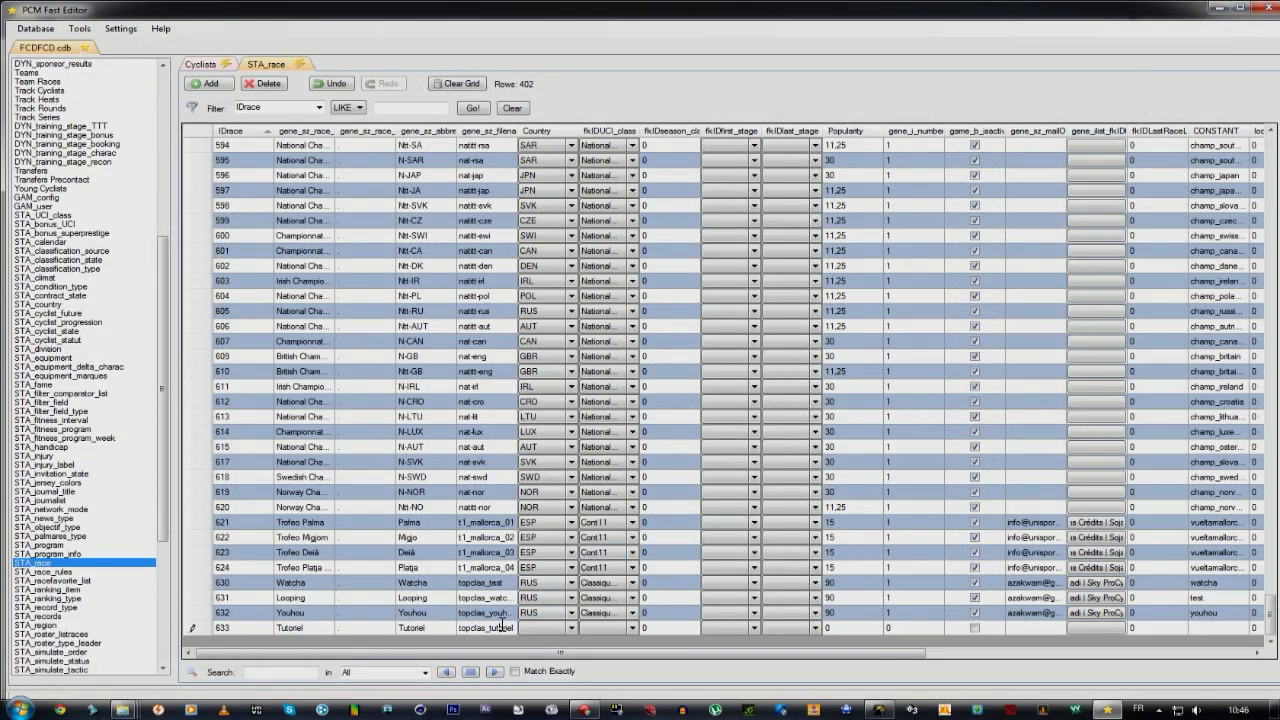
Set row 633's country to RUS and its UCI class to Classique.
left_click(618, 630)
key("Left")
key("Left")
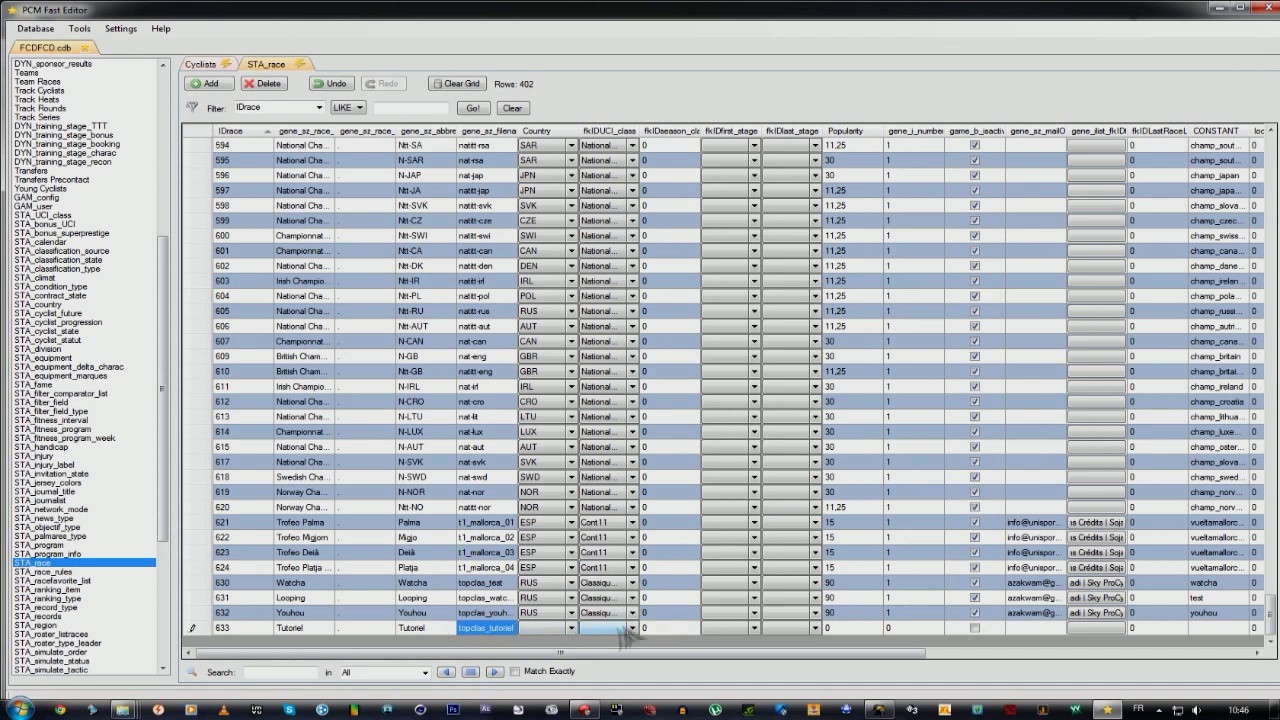
left_click(549, 630)
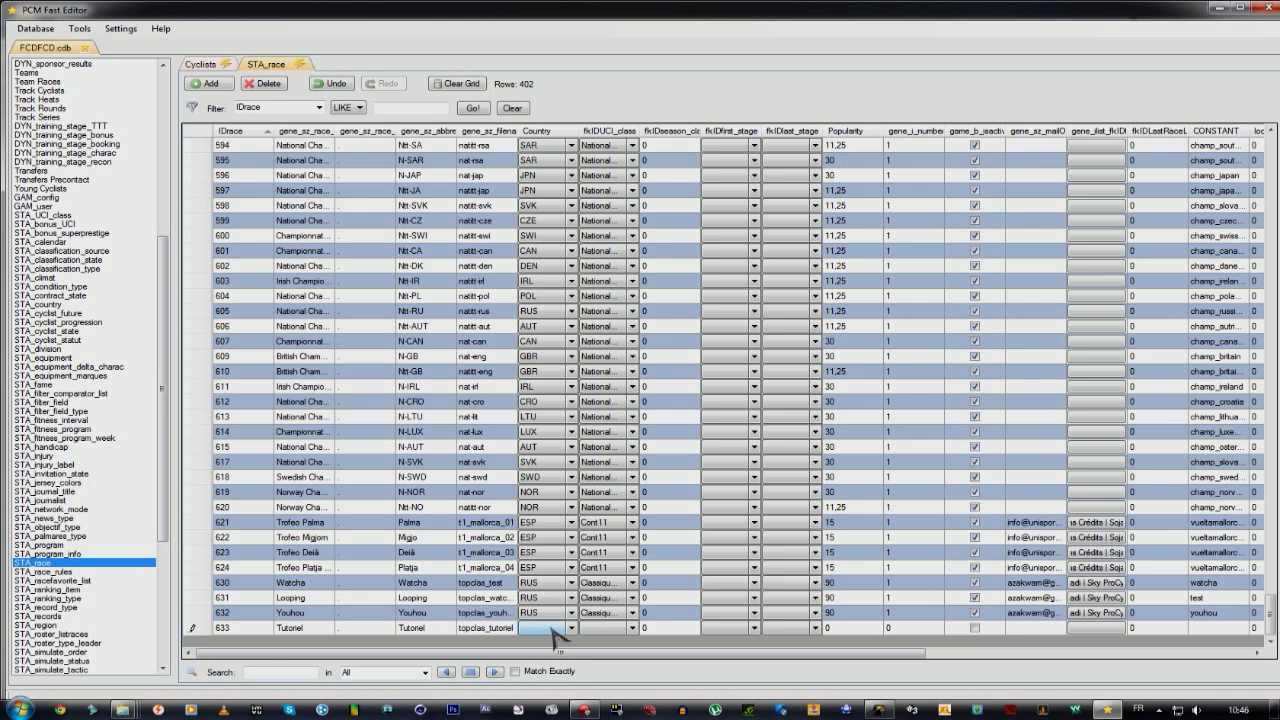
left_click(610, 630)
left_click(601, 143)
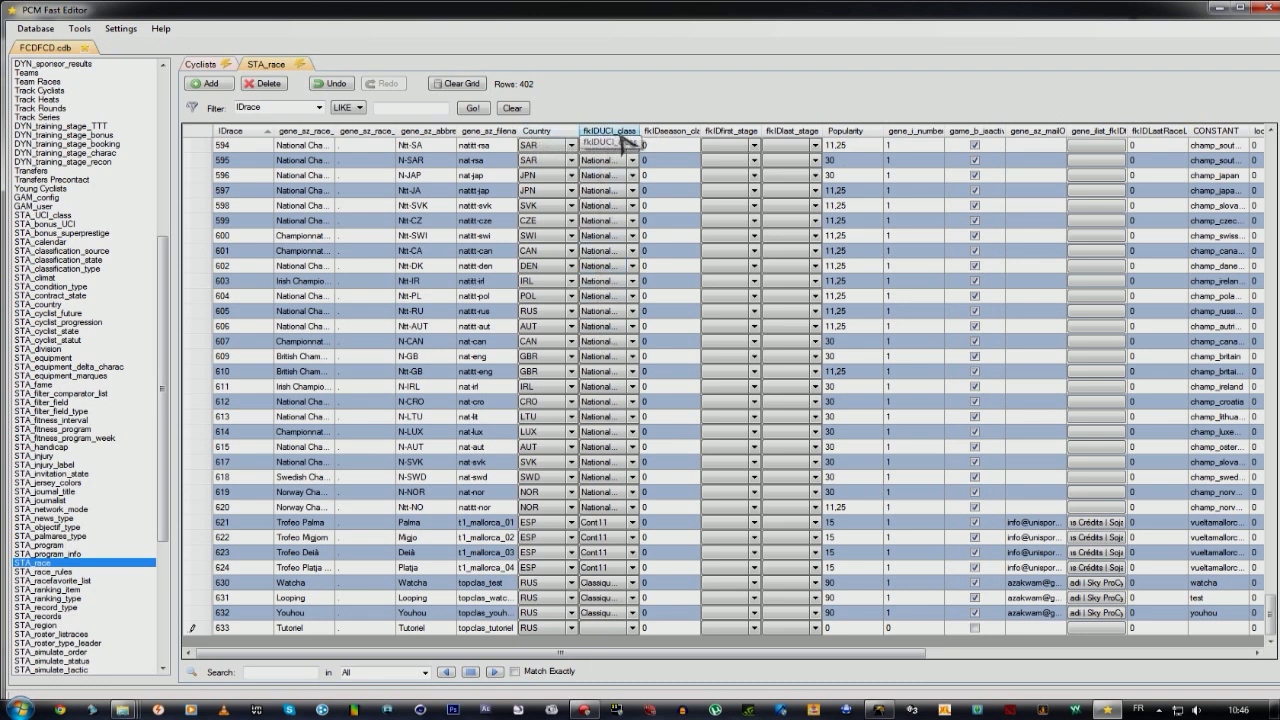
left_click(633, 627)
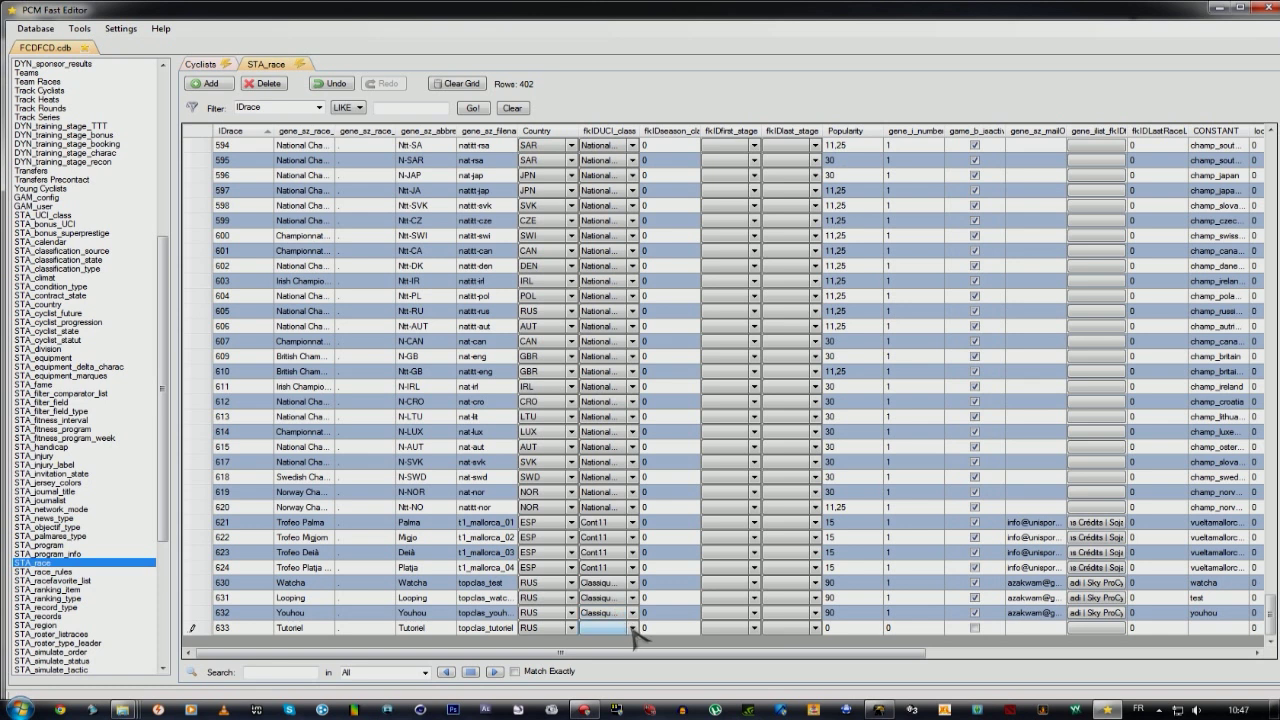
left_click(633, 628)
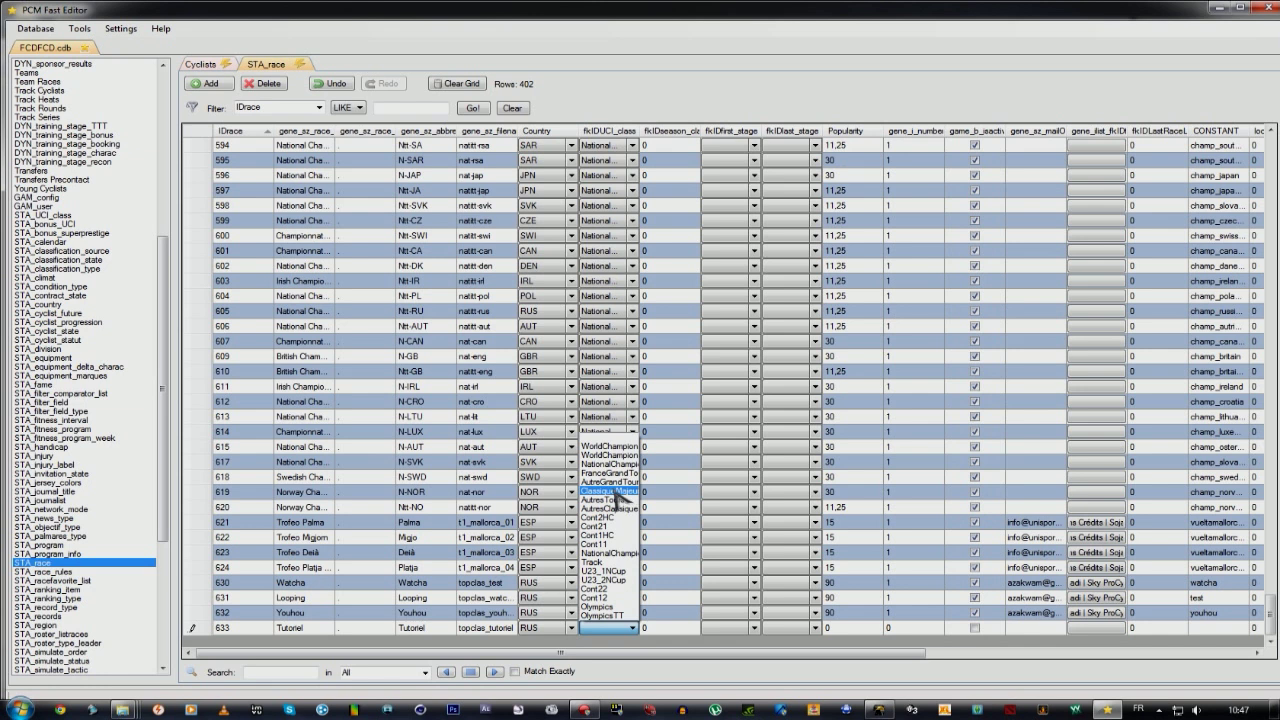
left_click(617, 494)
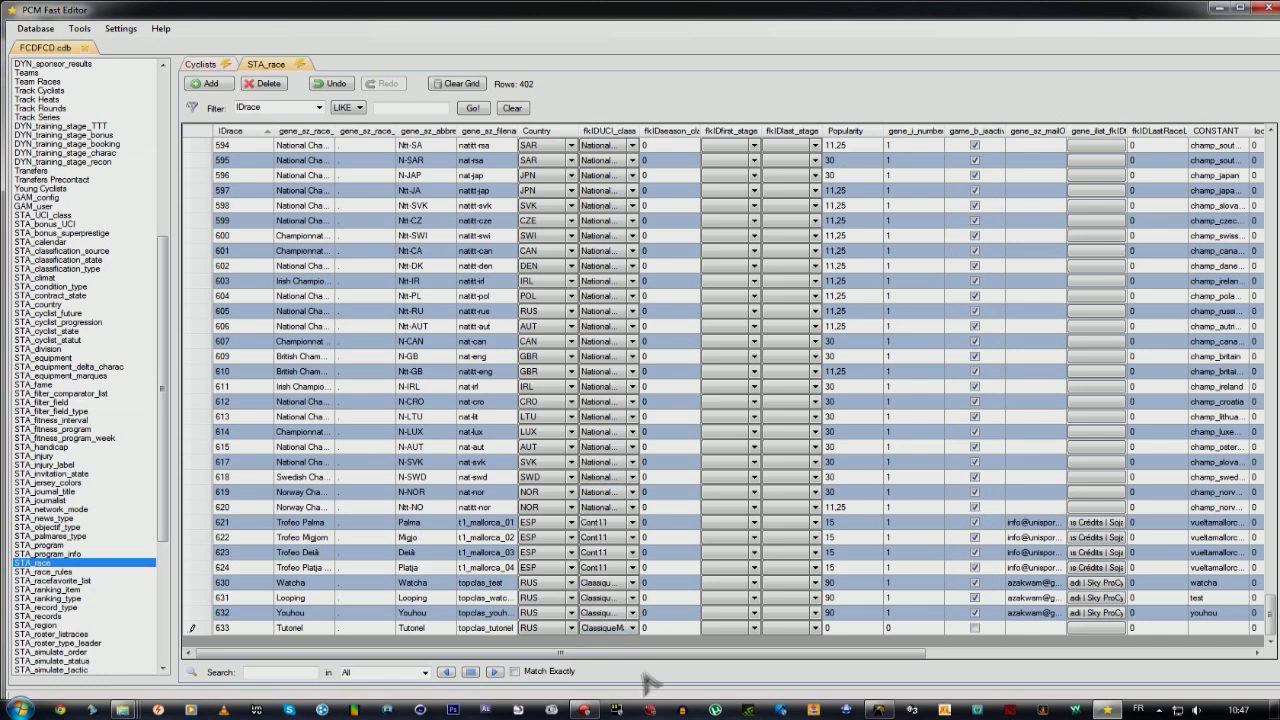
left_click(663, 630)
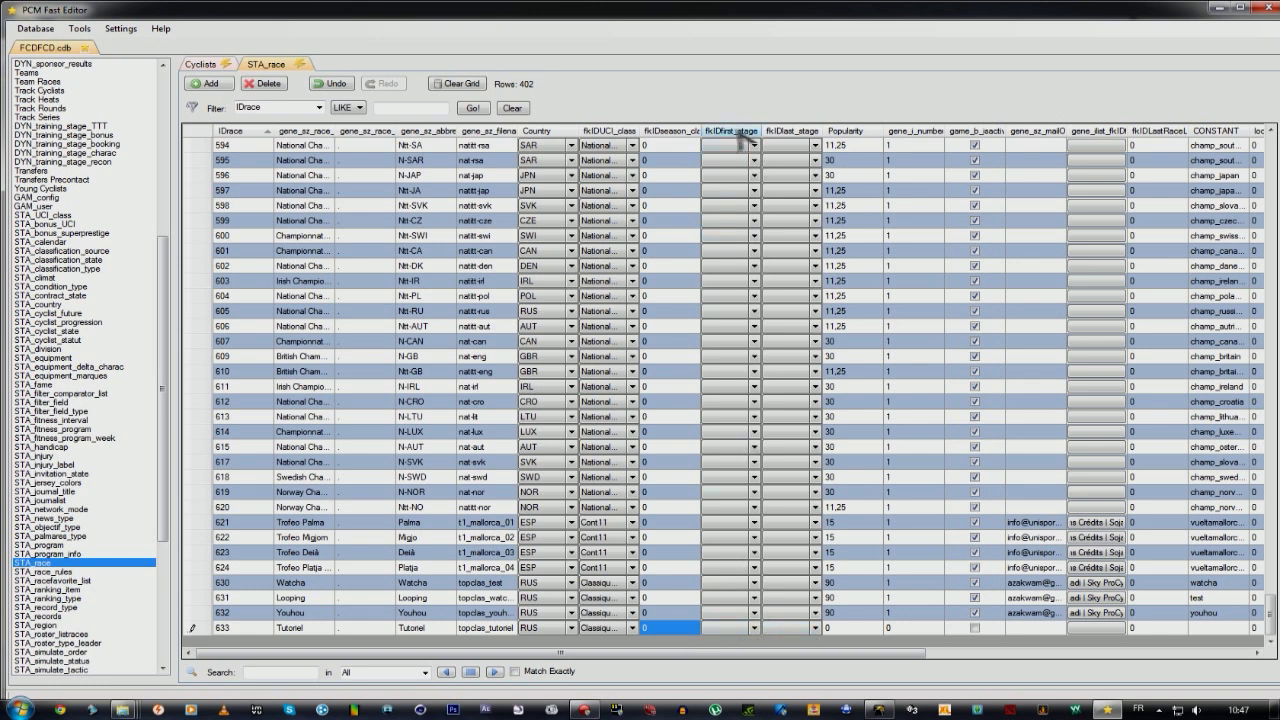
Check the Tutoriel row's first-stage options, leaving the first stage empty.
left_click(756, 629)
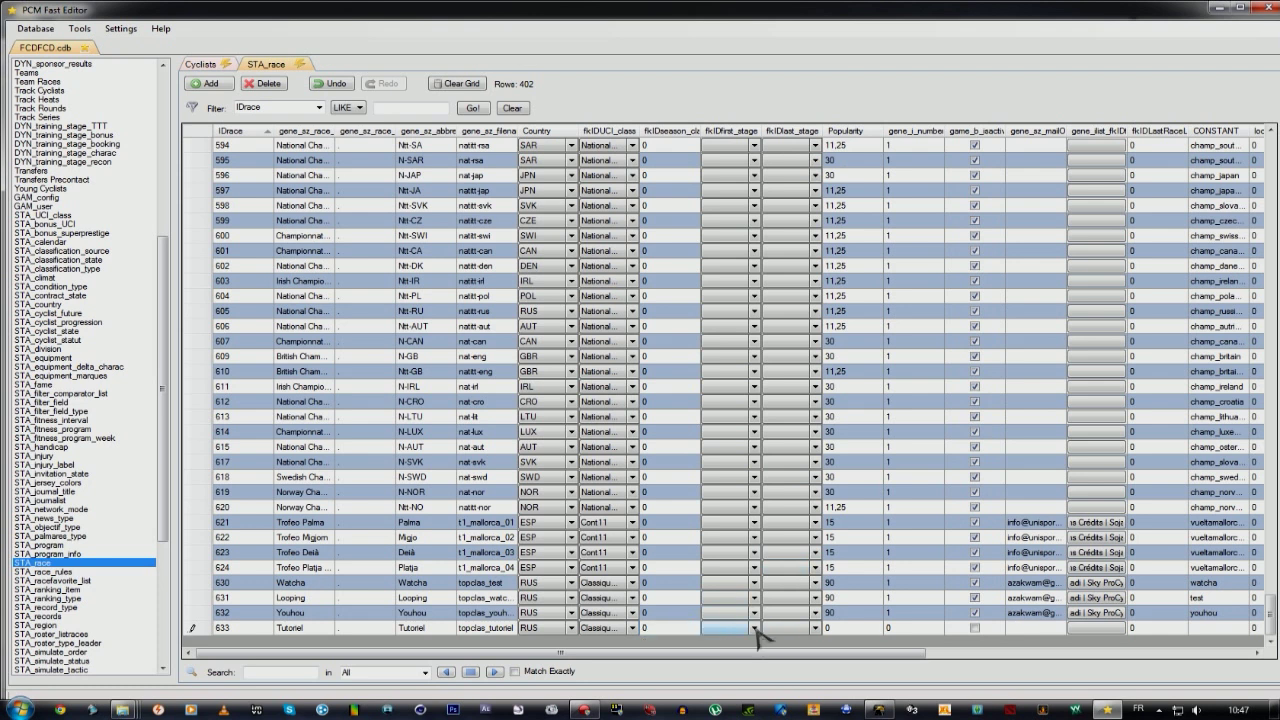
left_click(756, 629)
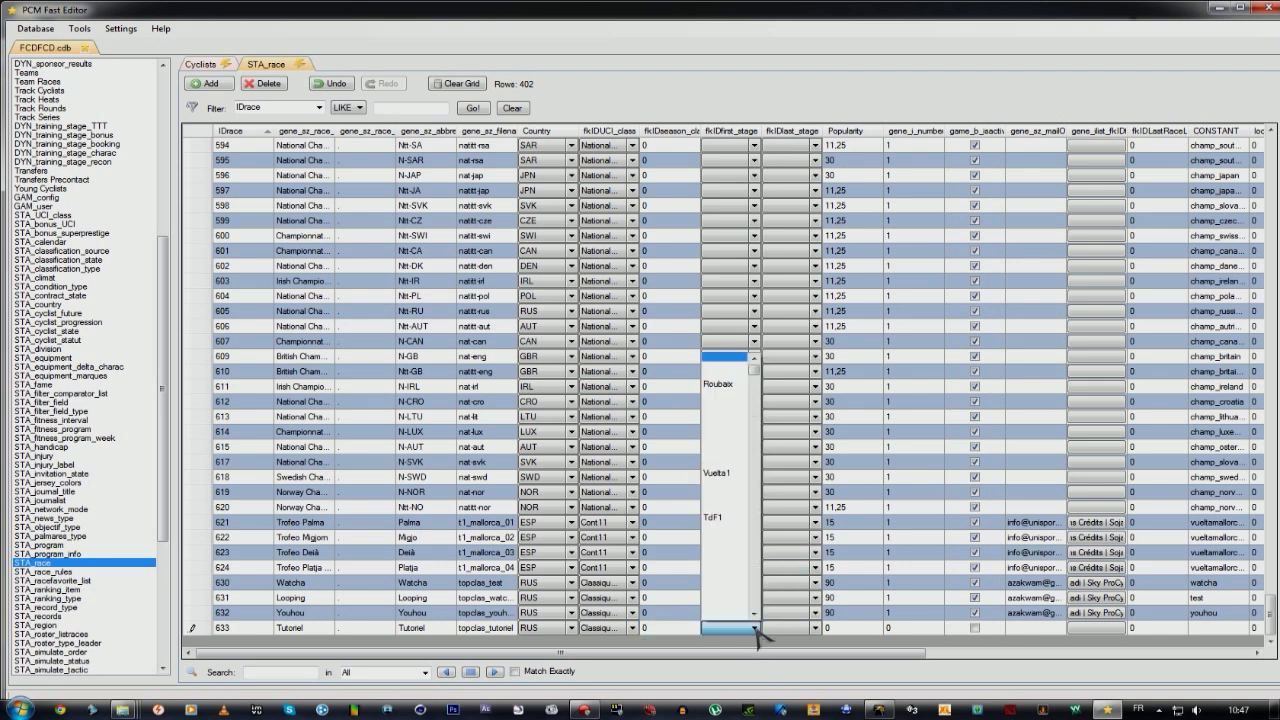
left_click(756, 629)
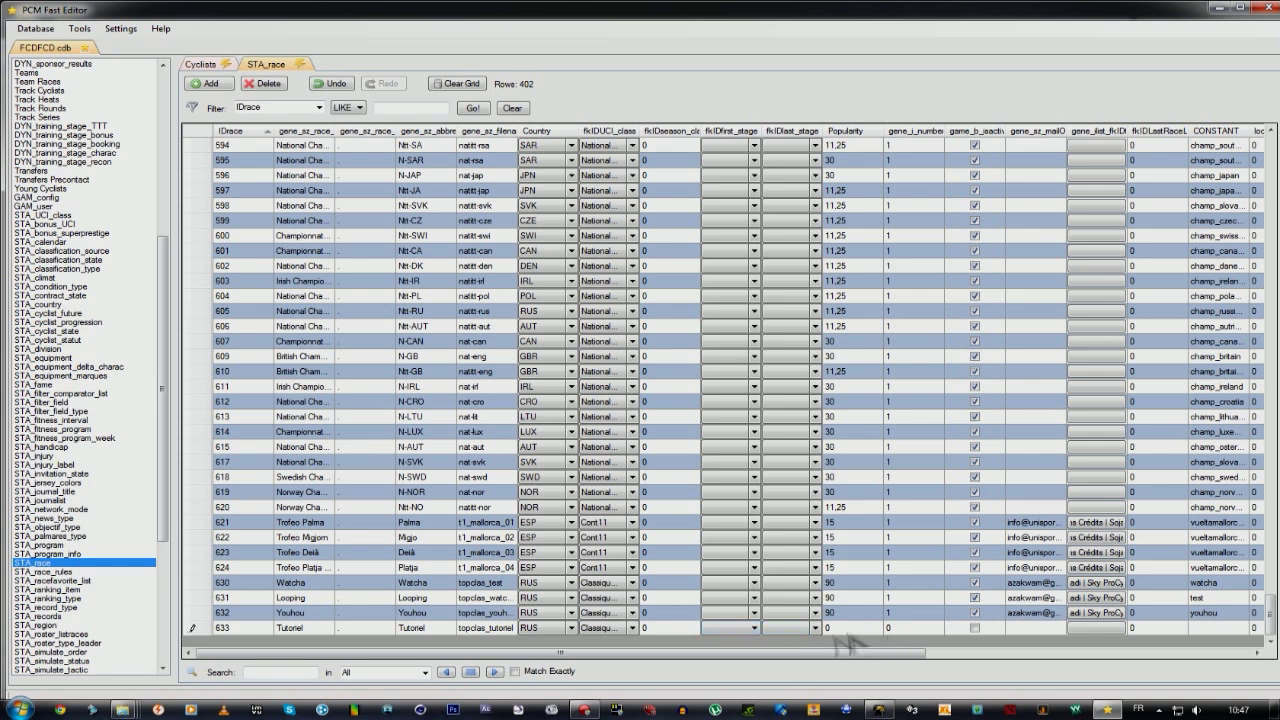
Give Tutoriel popularity 90 and gene_j_number 1, and mark the race active.
left_click_drag(788, 657, 995, 670)
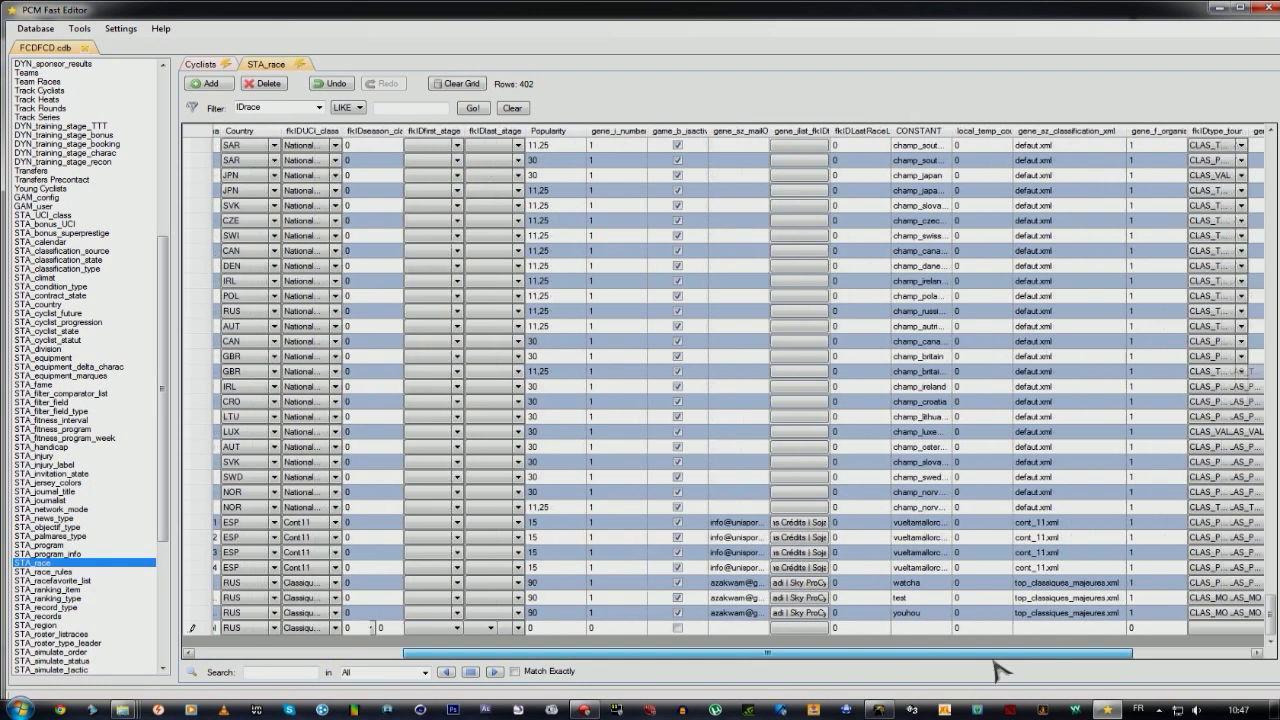
left_click(549, 629)
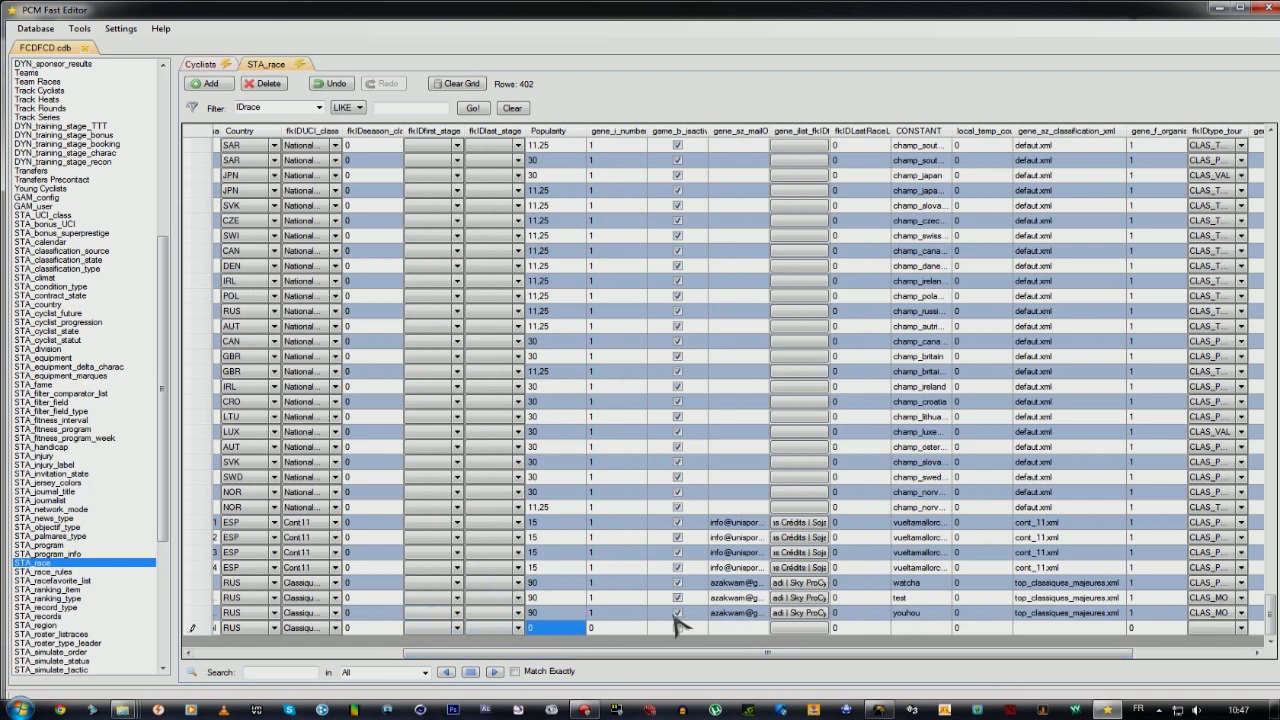
type("90")
key("Tab")
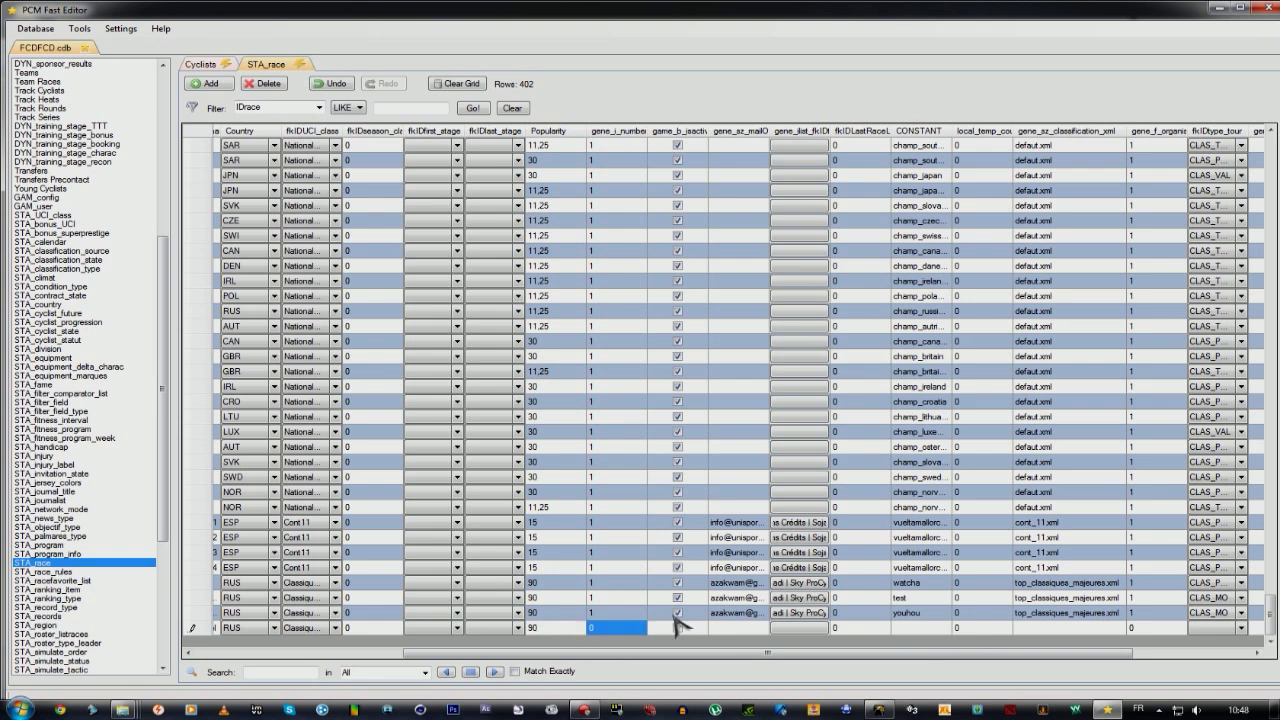
type("1")
key("Tab")
key("shift+Tab")
key("Tab")
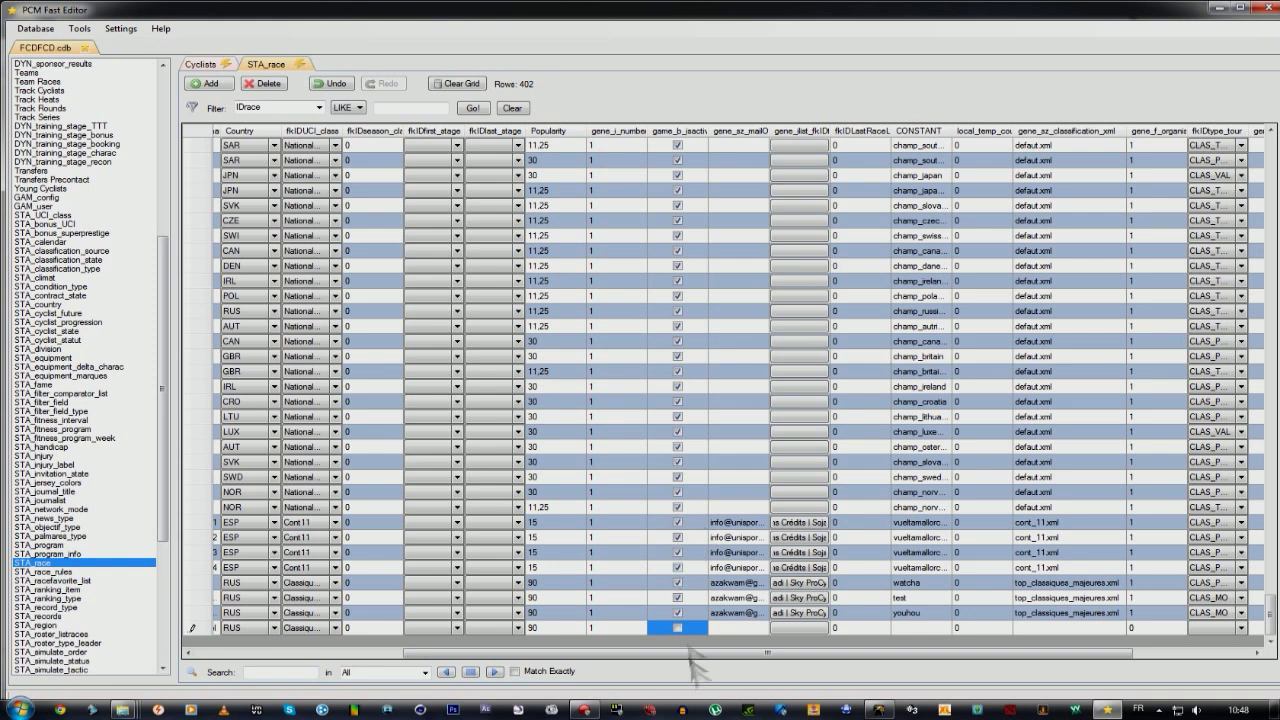
left_click(677, 628)
Check the participating-teams list for Tutoriel without choosing any team.
left_click(748, 632)
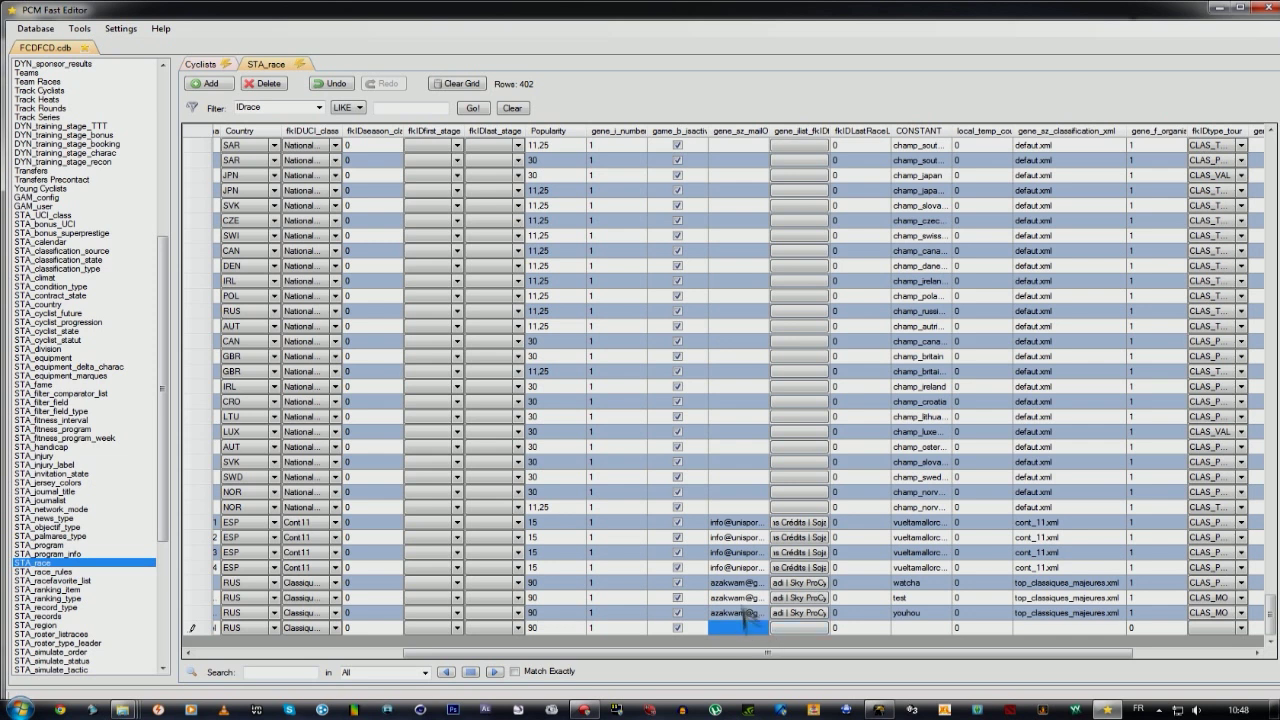
left_click(805, 618)
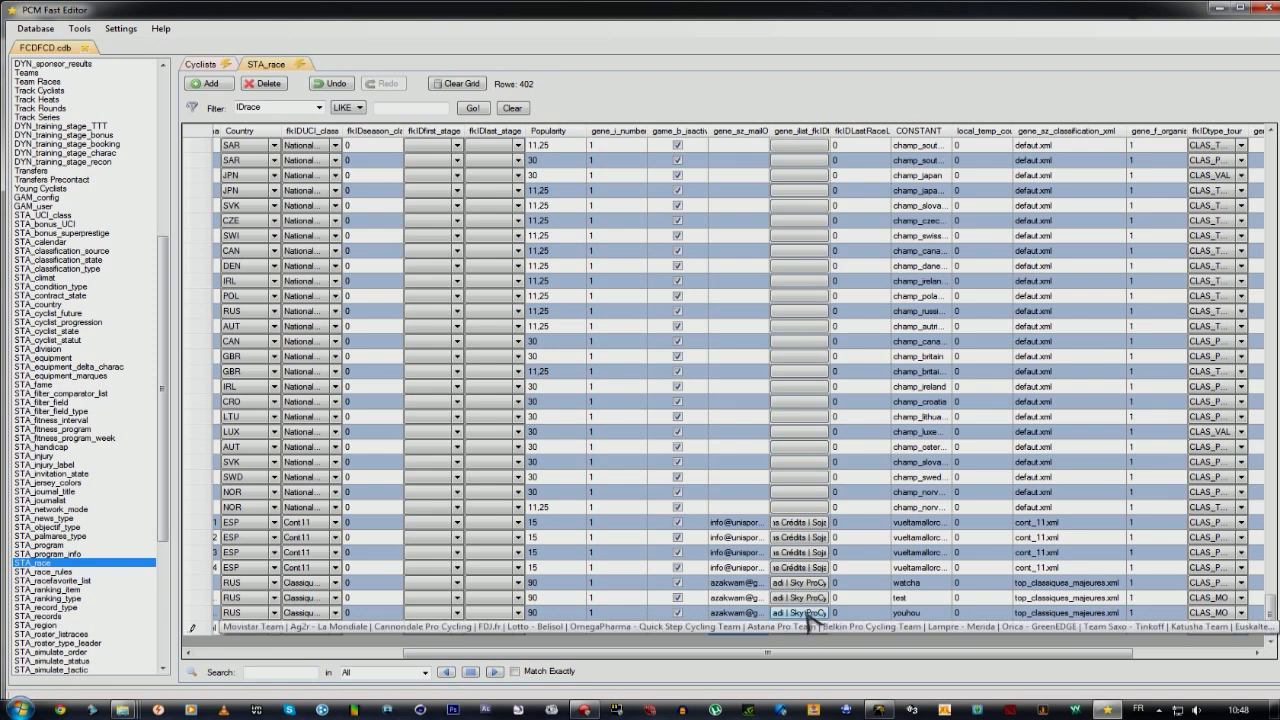
left_click(808, 624)
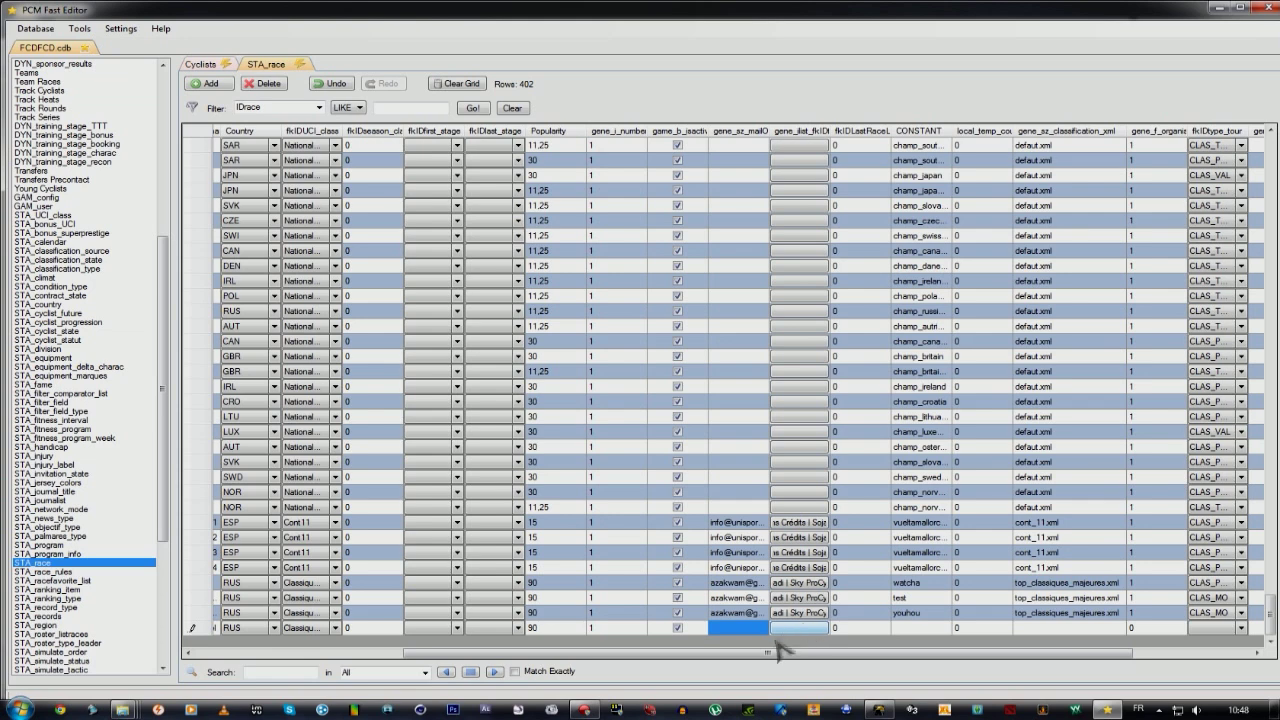
Enter tutoriel as the race's CONSTANT, comparing it with the other races' values.
left_click_drag(780, 663, 903, 664)
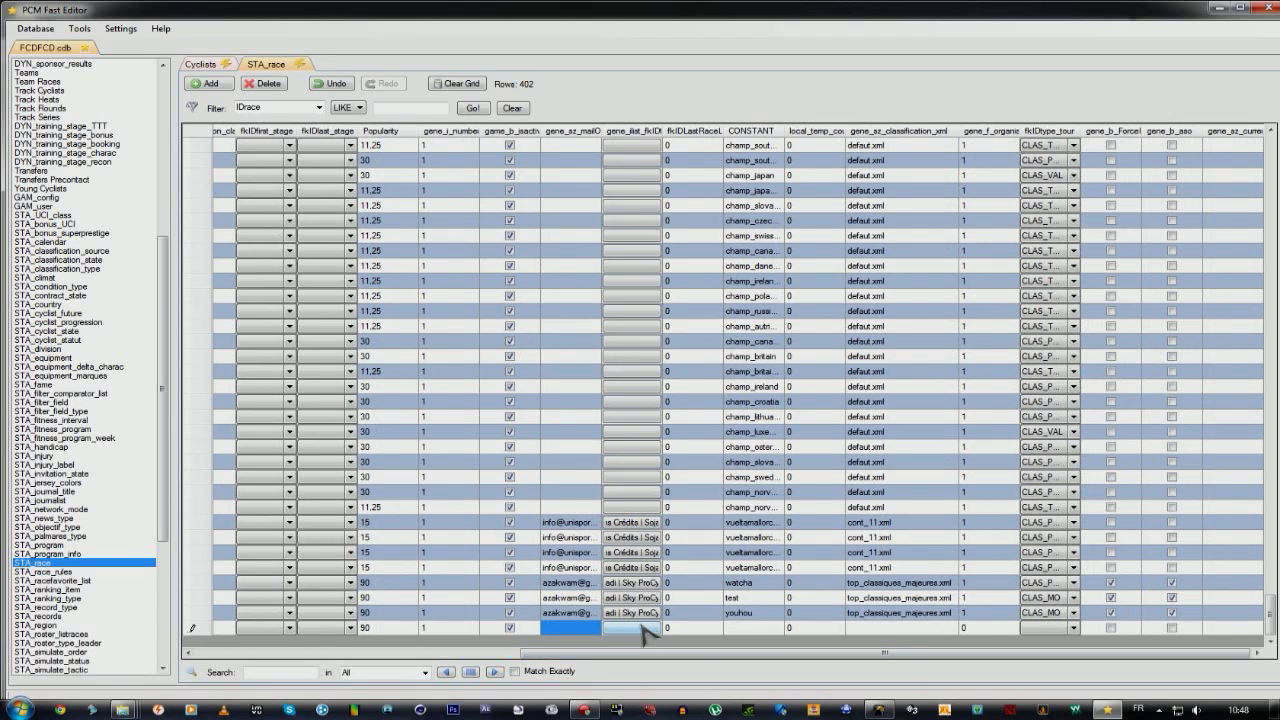
left_click(692, 628)
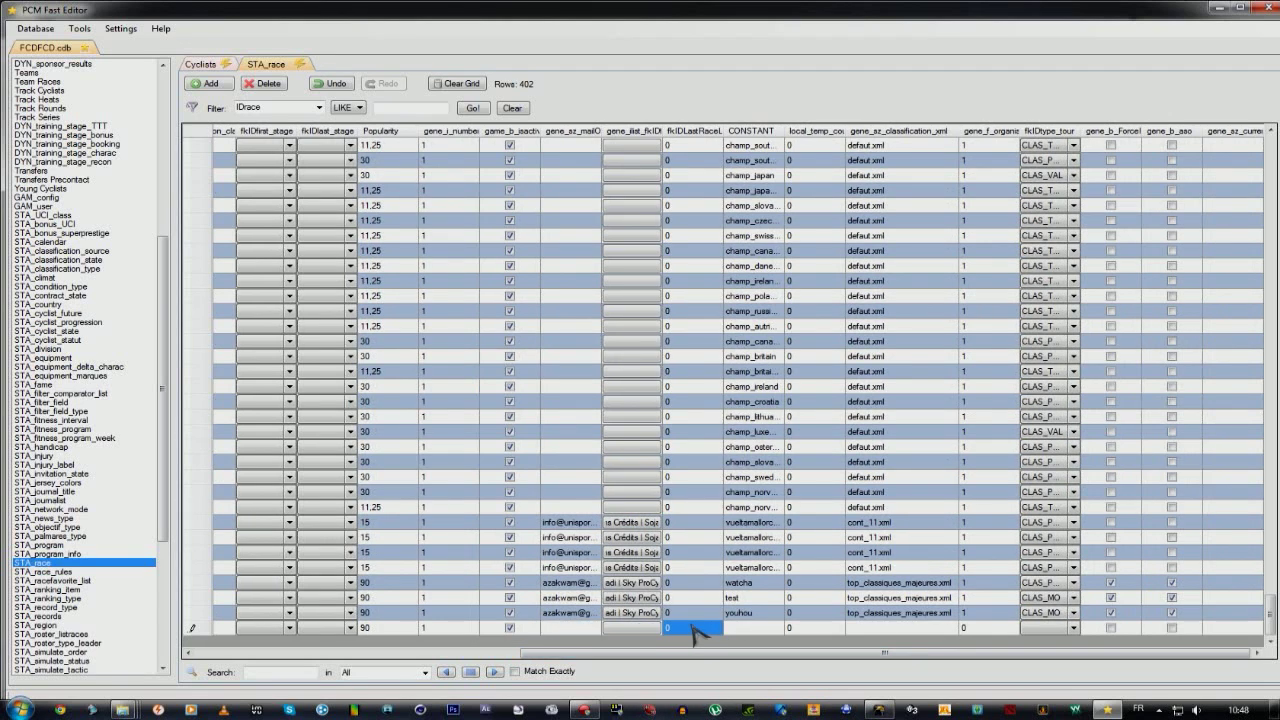
key("Tab")
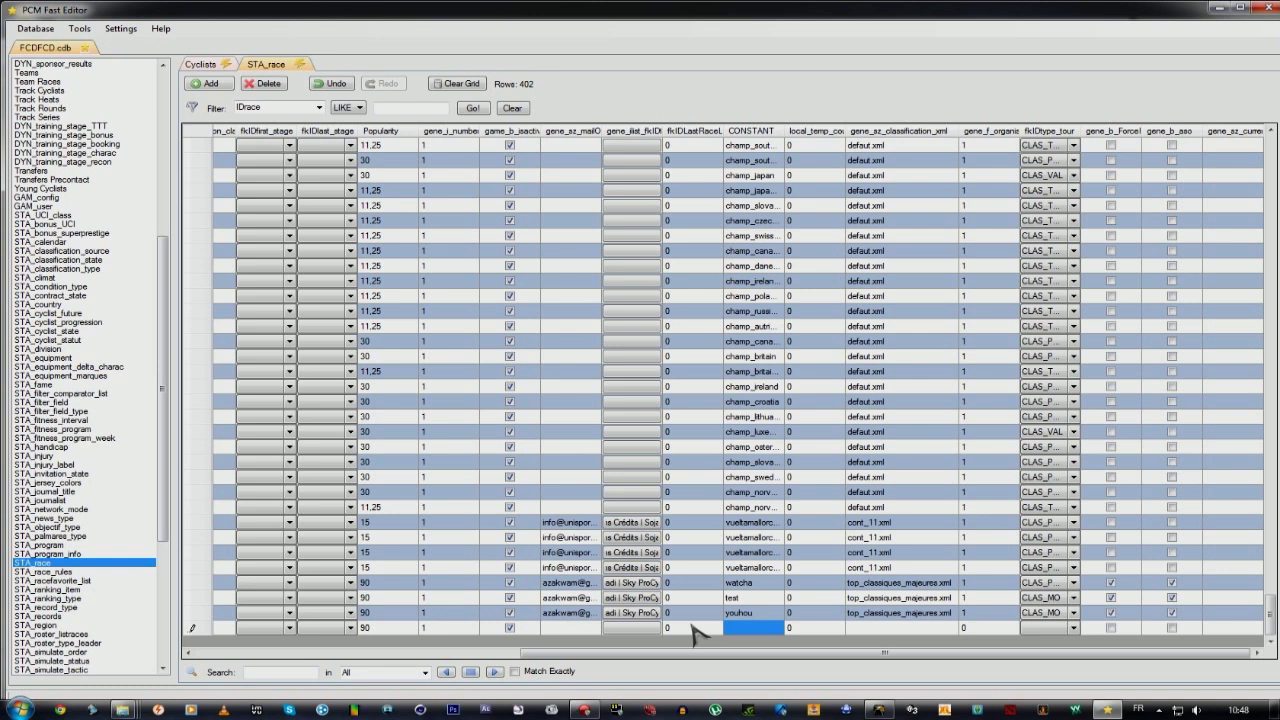
type("tutorie")
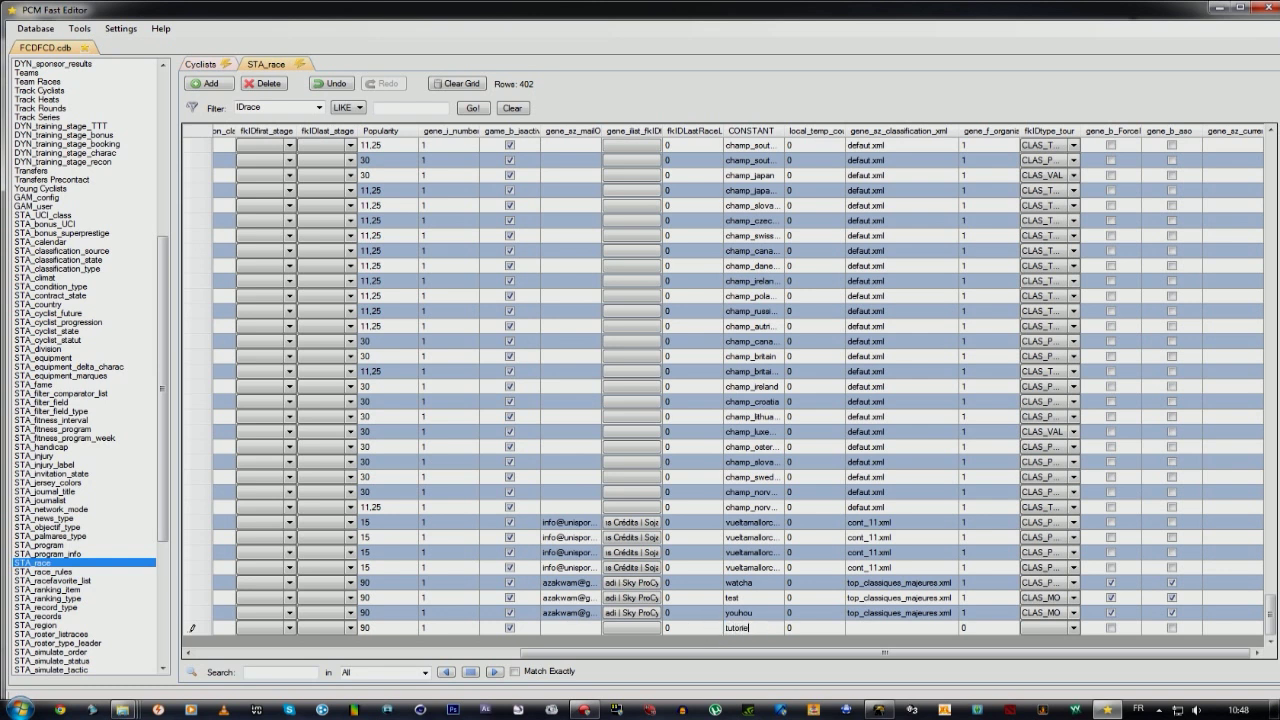
key("Up")
key("Up")
key("Up")
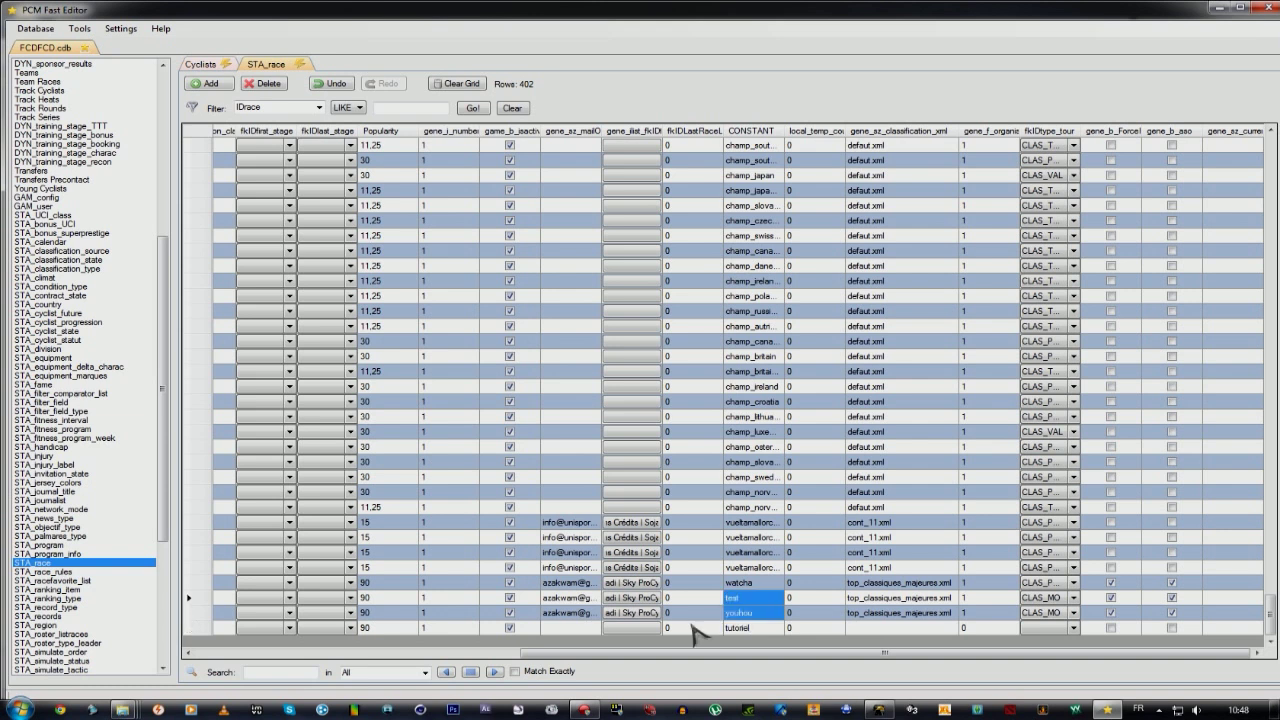
key("Down")
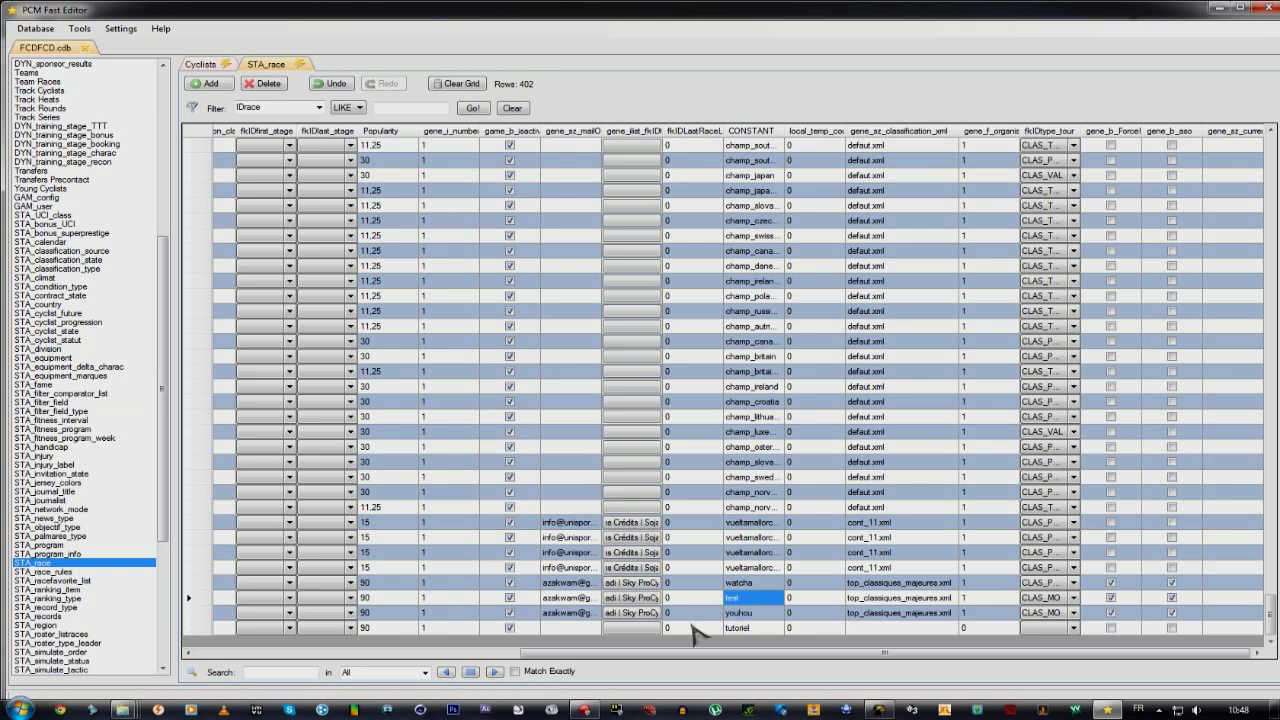
key("Down")
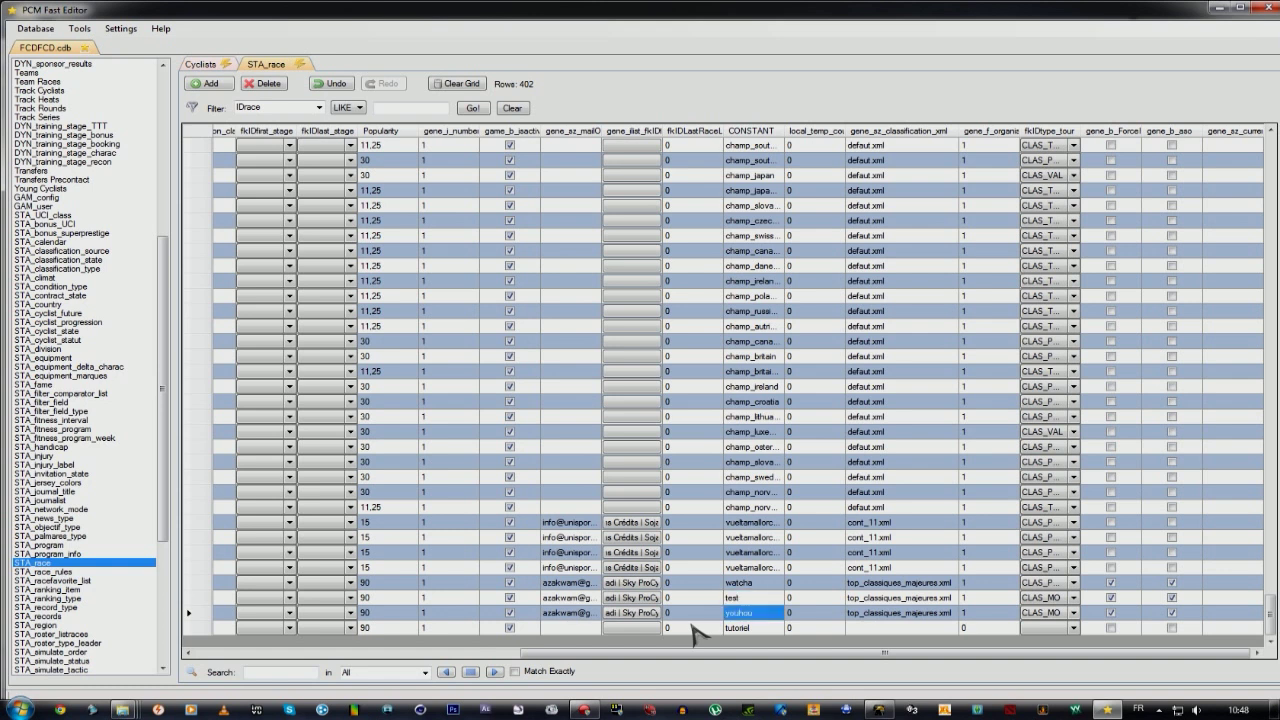
key("Up")
key("Up")
key("Down")
key("Down")
key("Down")
key("Right")
key("Right")
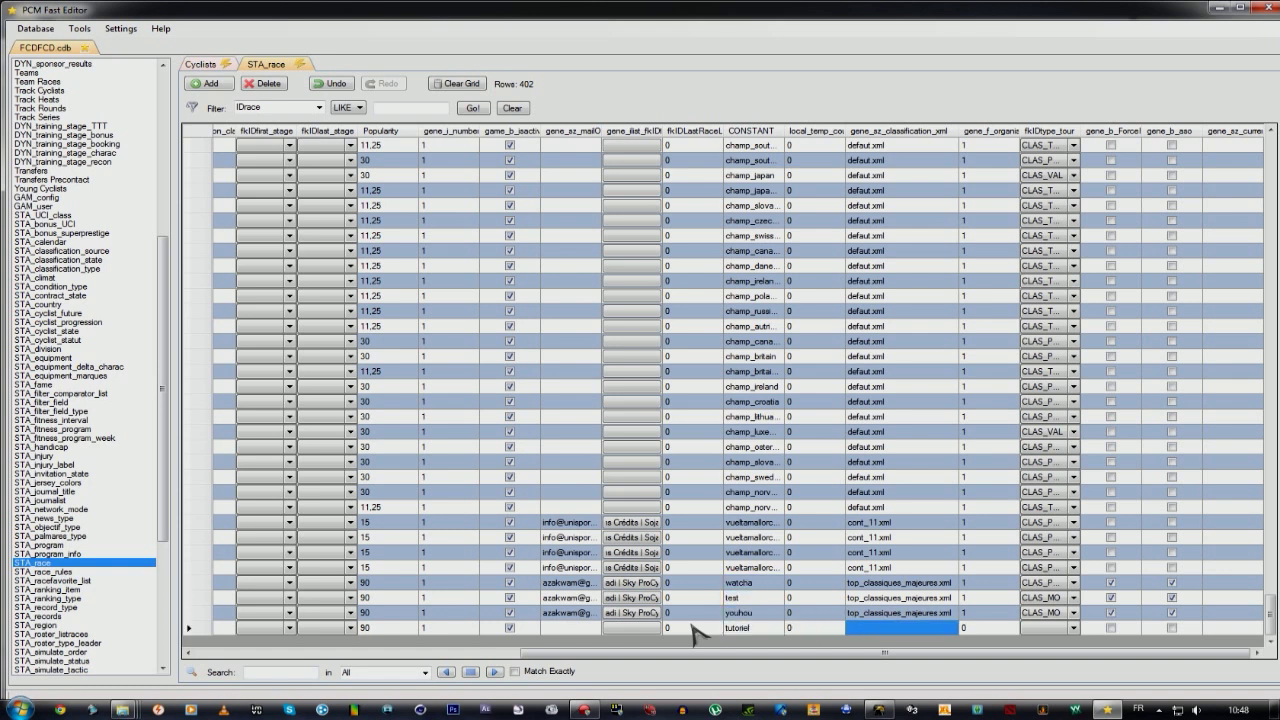
Copy youhou's classification file name into the Tutoriel row's classification cell.
left_click(899, 616)
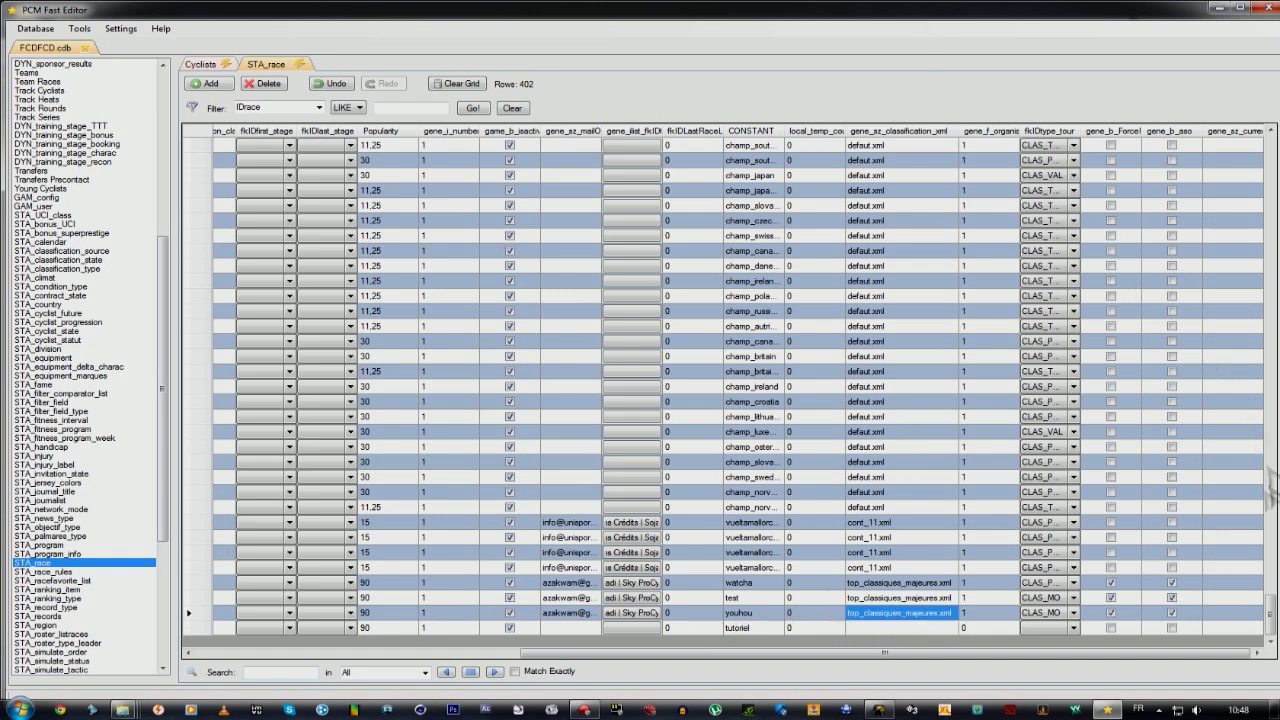
left_click(892, 615)
double_click(892, 615)
key("ctrl+c")
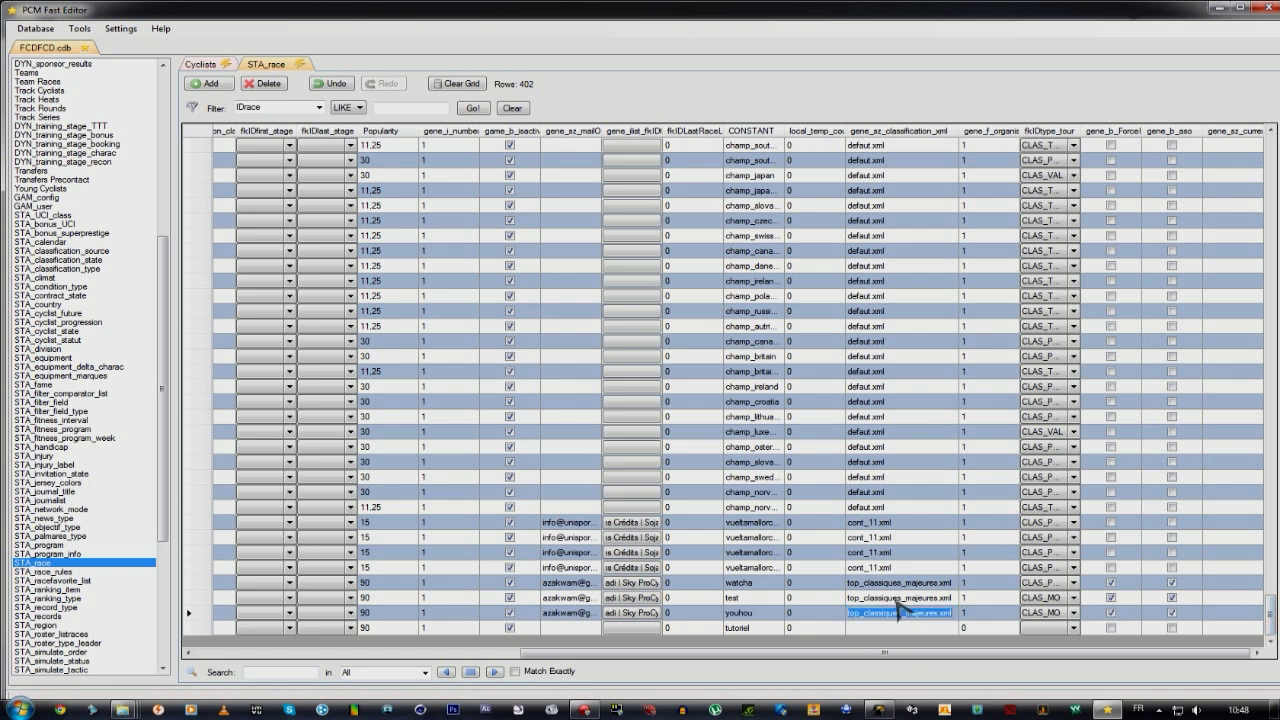
left_click(892, 630)
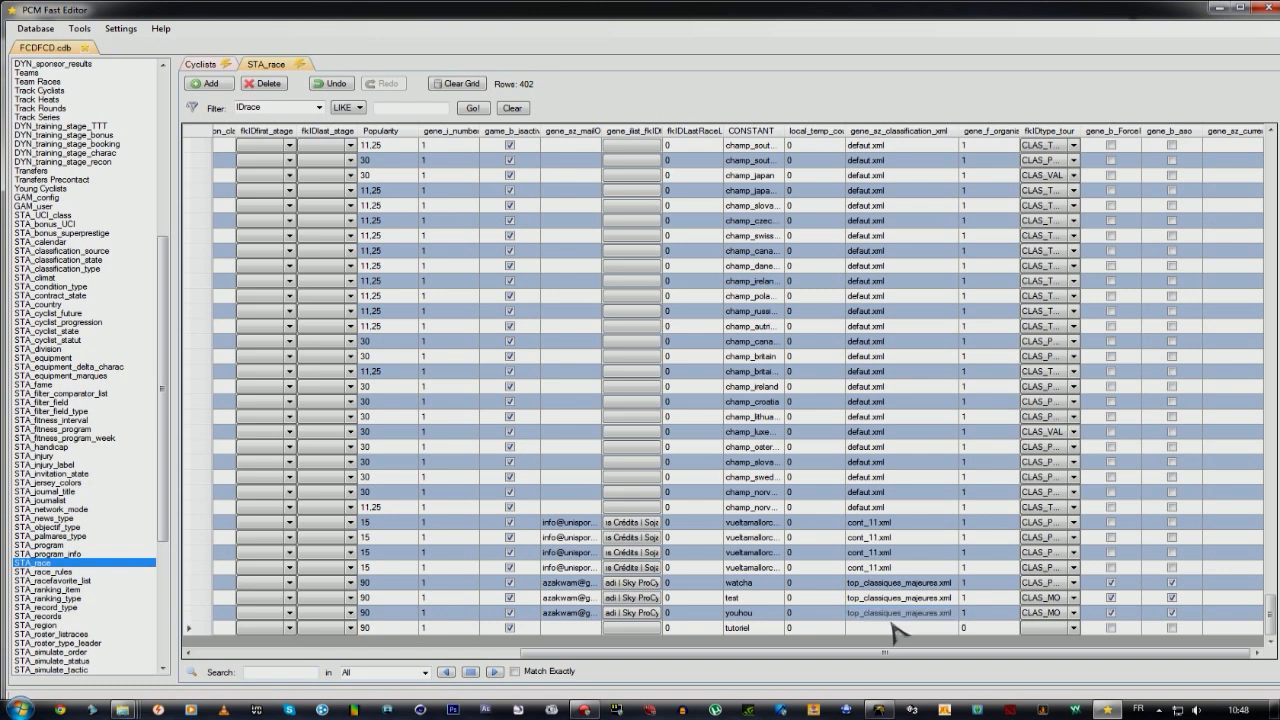
left_click(894, 629)
key("ctrl+v")
Confirm top_classiques_majeures.xml as Tutoriel's classification file.
left_click(896, 618)
left_click(894, 617)
key("ctrl+c")
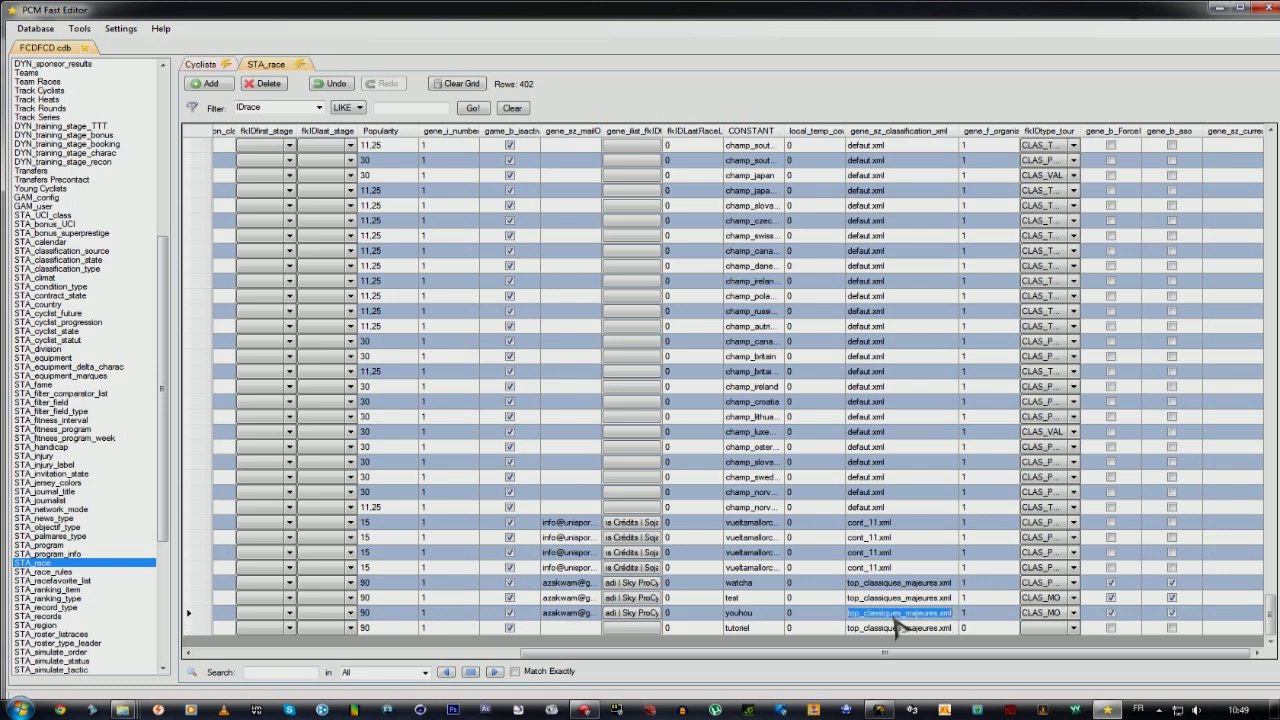
left_click(896, 630)
left_click(896, 630)
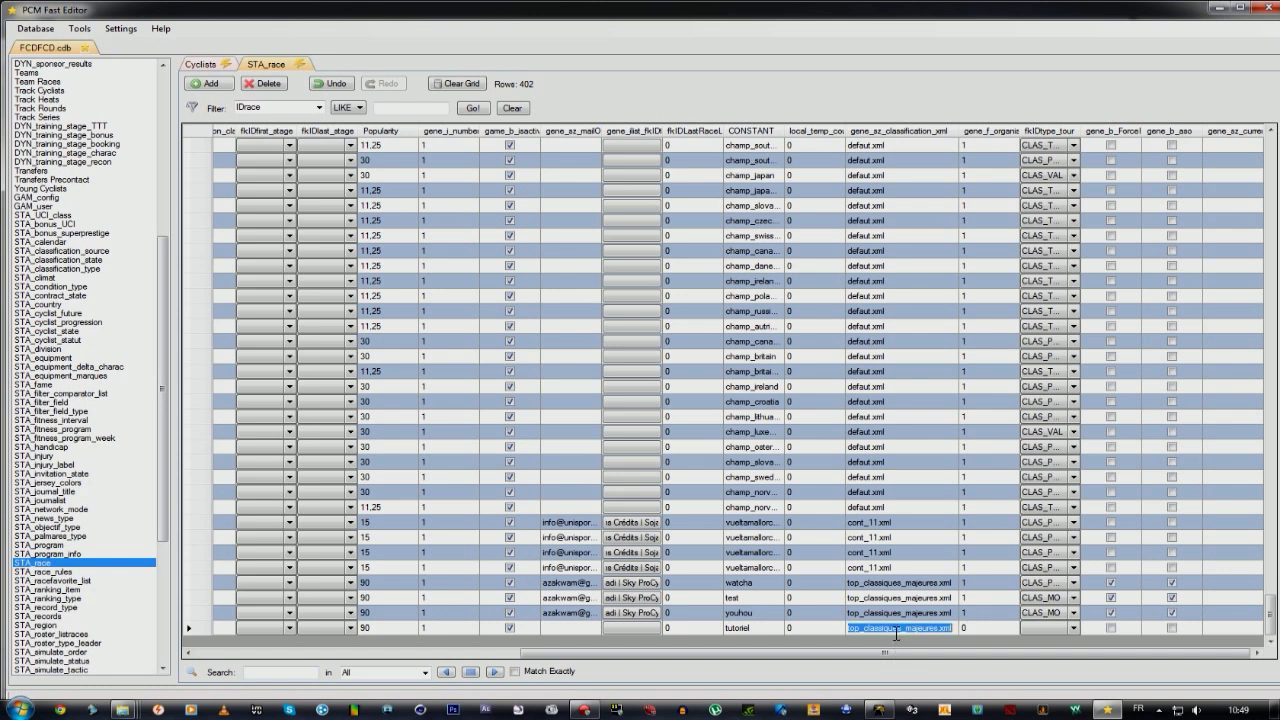
key("ctrl+v")
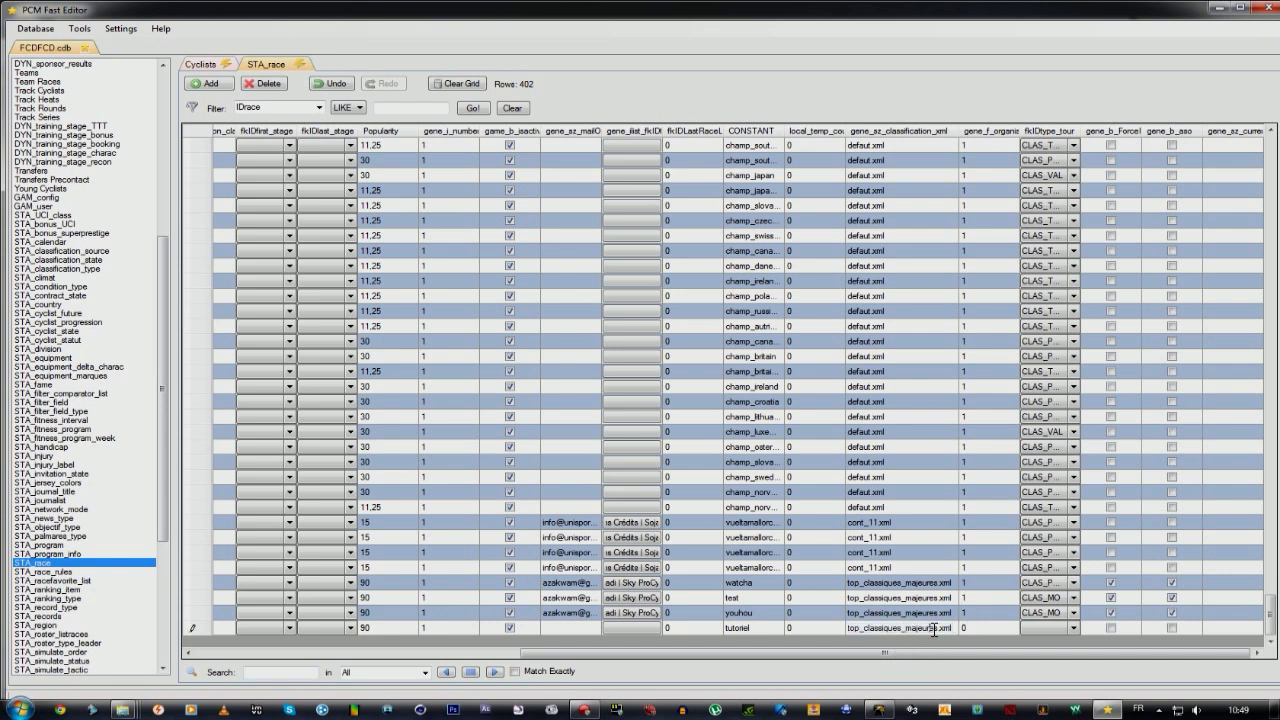
double_click(934, 629)
key("ctrl+c")
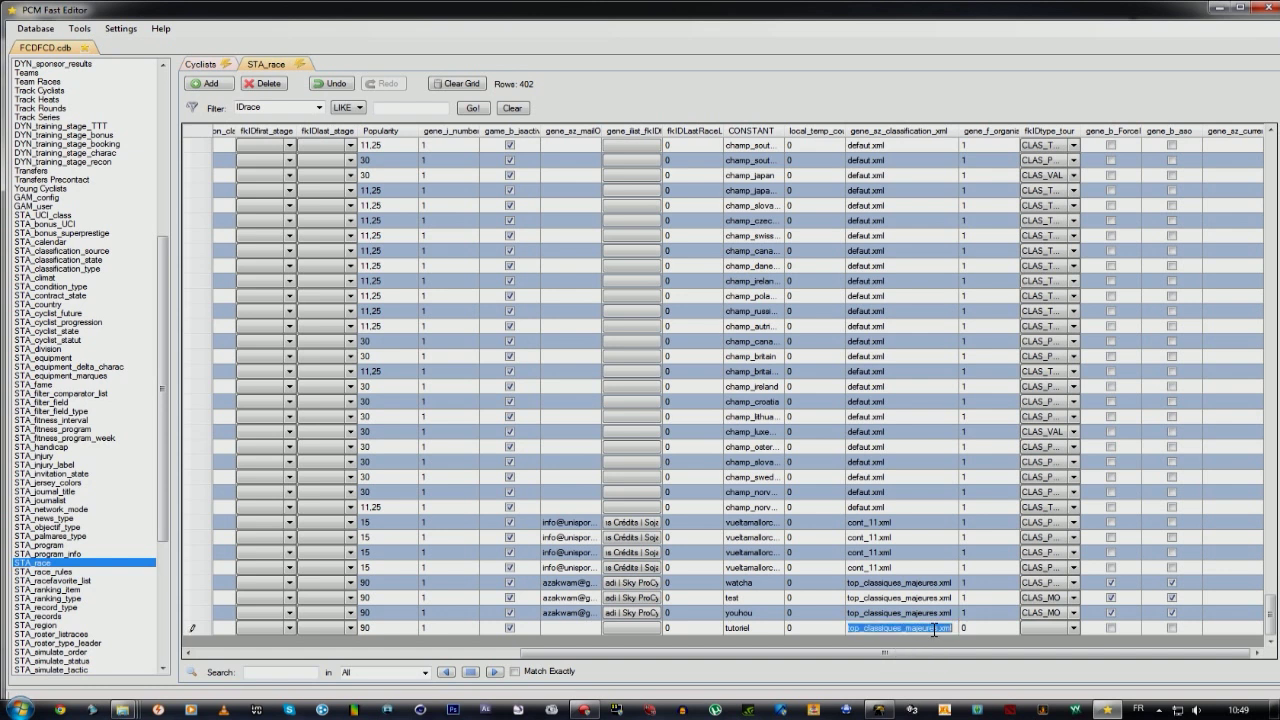
key("BackSpace")
key("ctrl+v")
Set the Tutoriel row's gene_f_organis value to 1.
left_click(978, 629)
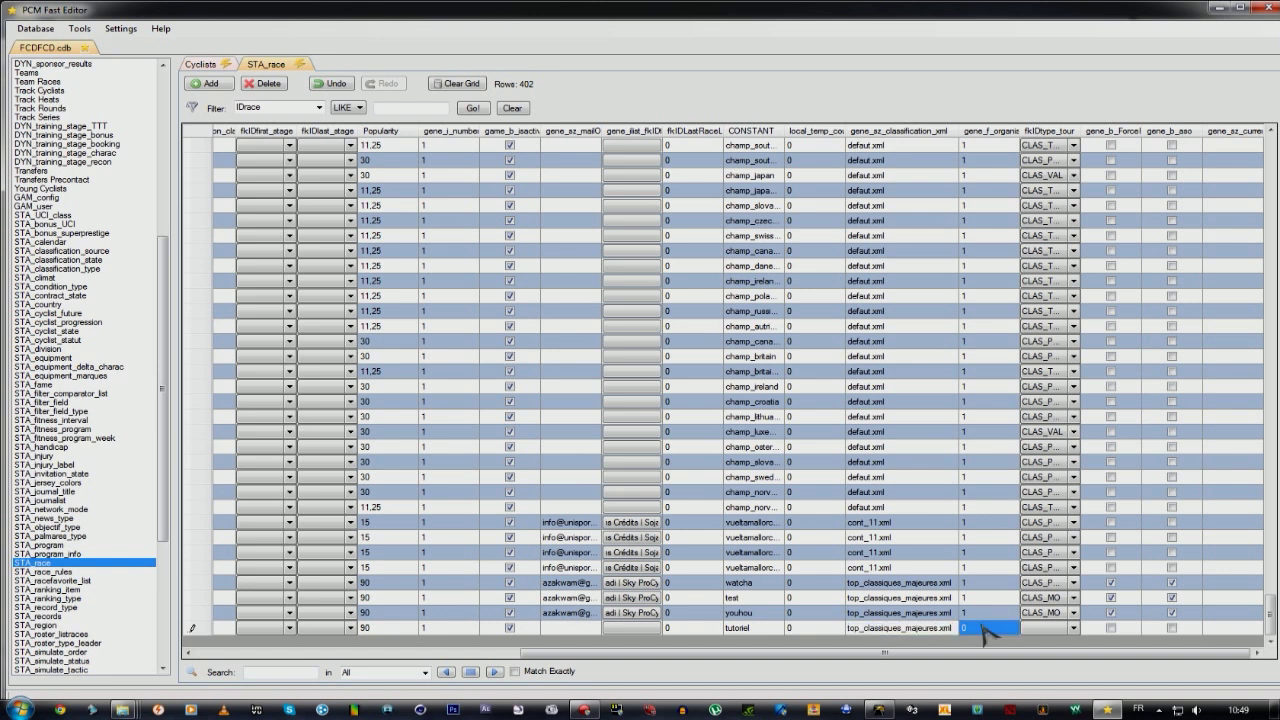
type("1")
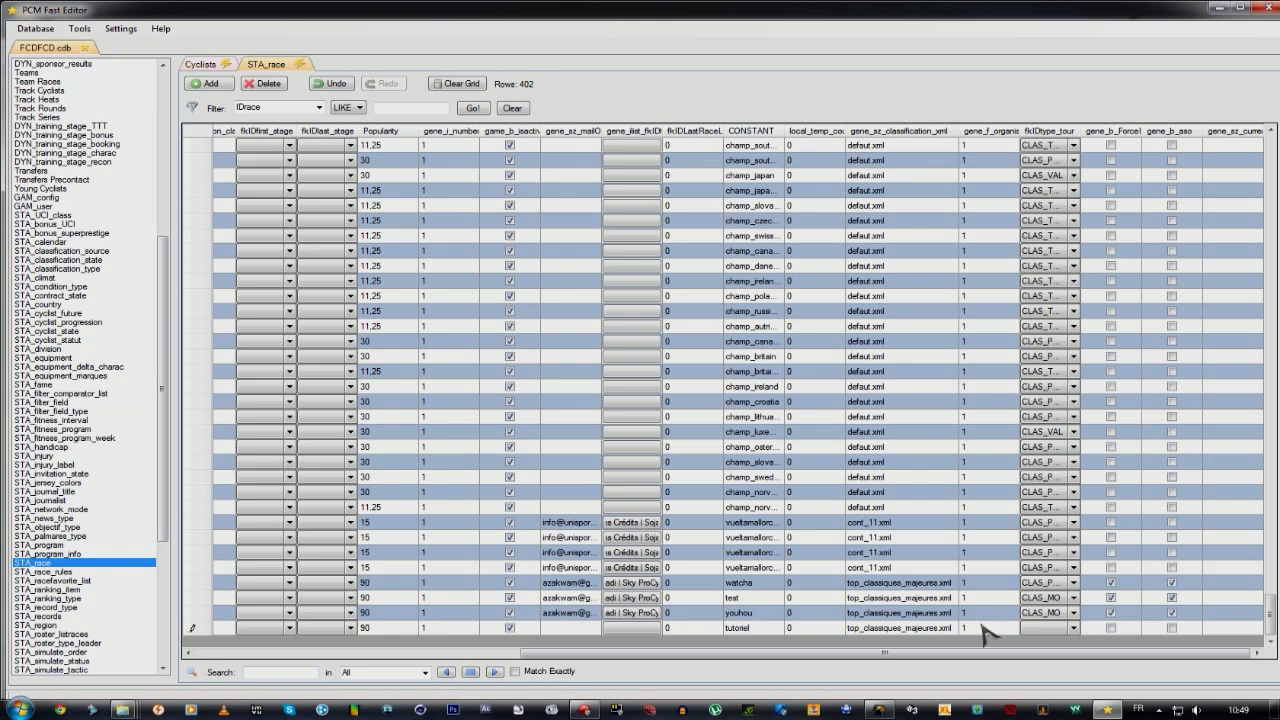
key("Tab")
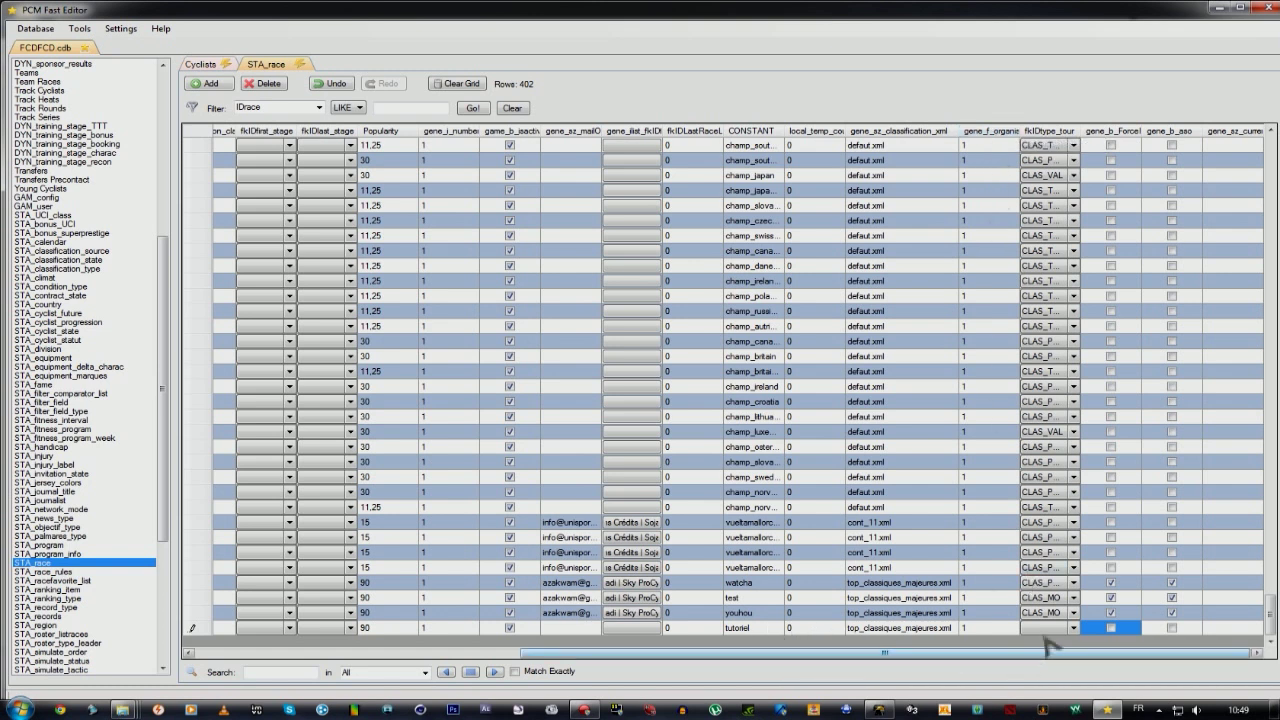
left_click(1075, 629)
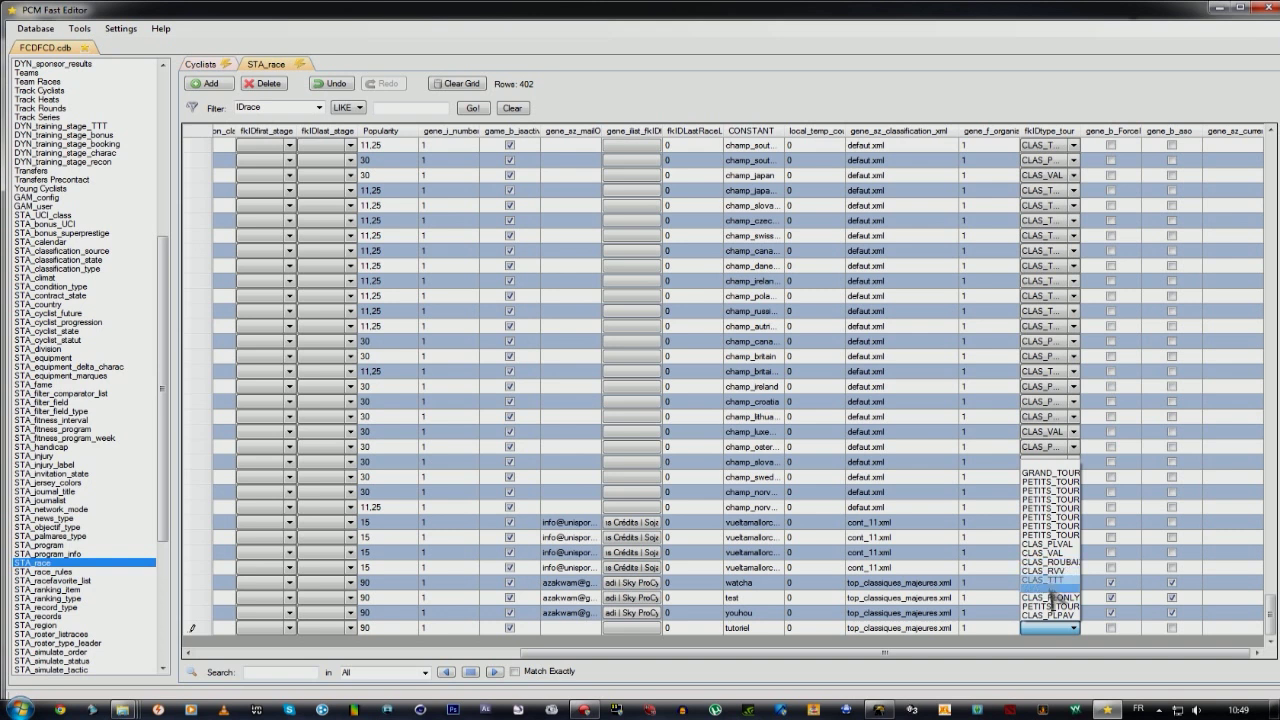
Give the Tutoriel race tour type CLAS_MO and tick its gene_b_Force and gene_b_aso boxes.
left_click(1043, 589)
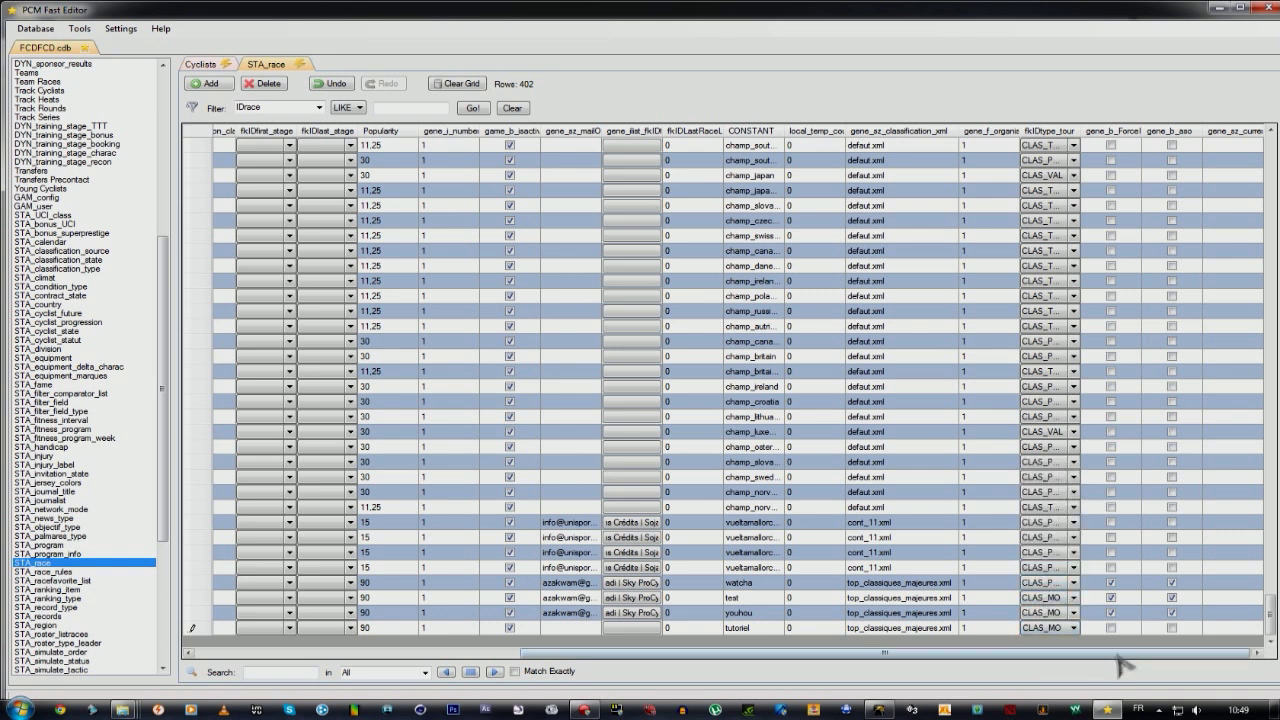
left_click(1109, 628)
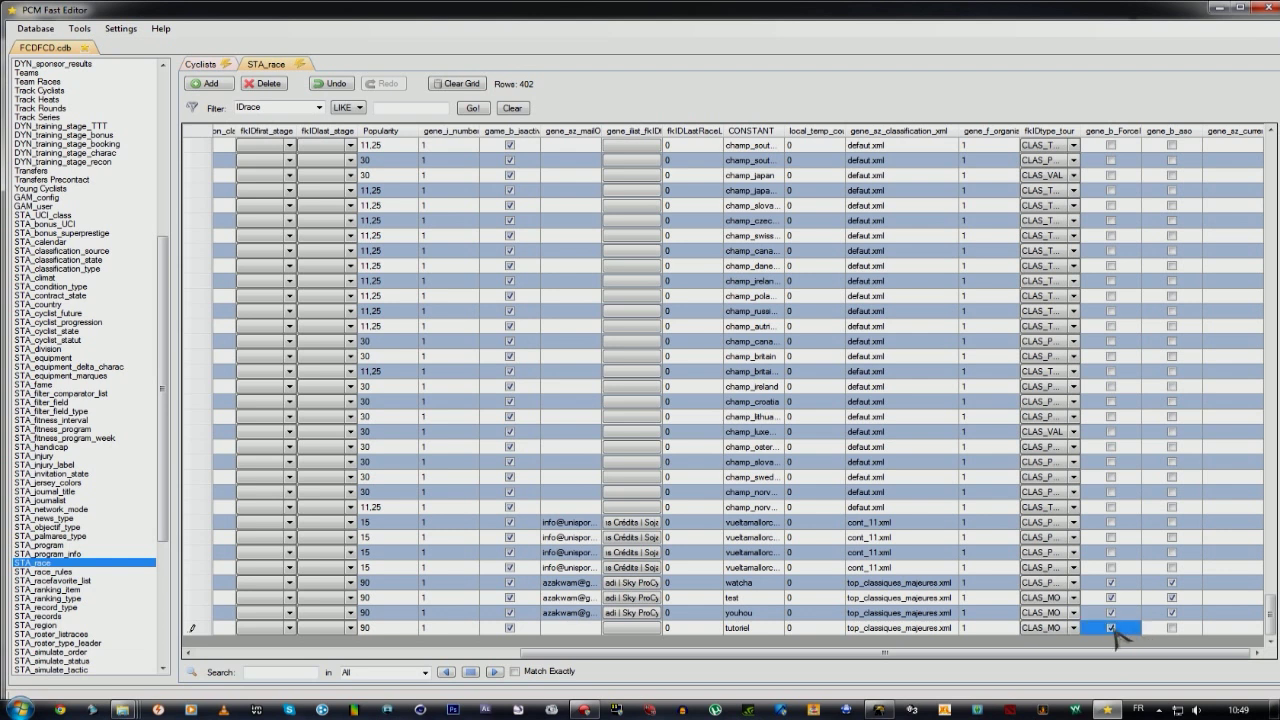
left_click(1174, 629)
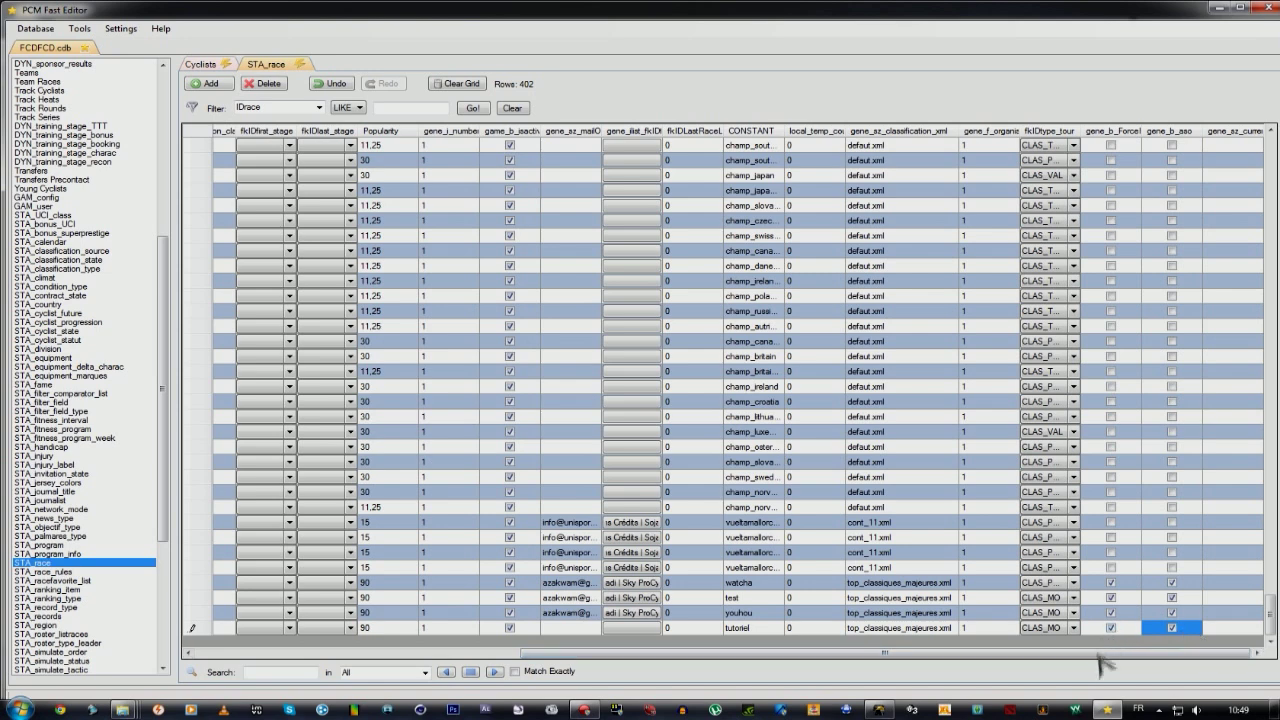
left_click_drag(1098, 654, 762, 665)
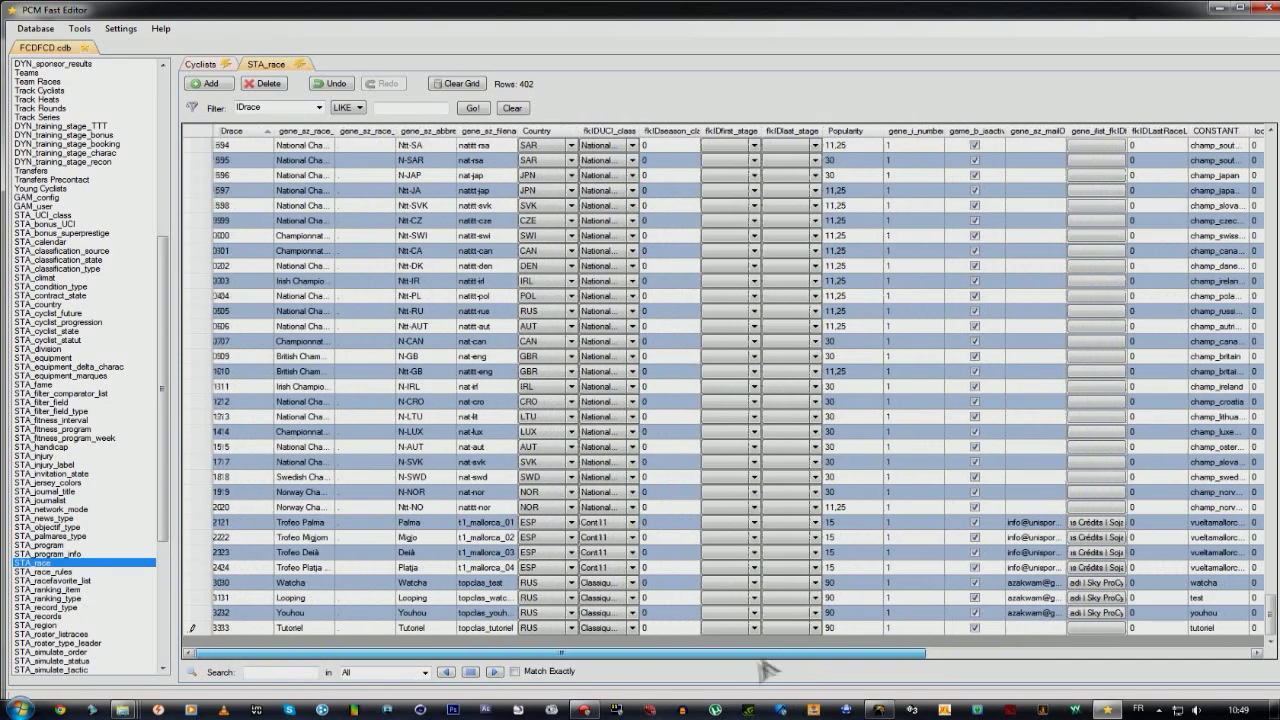
left_click(232, 627)
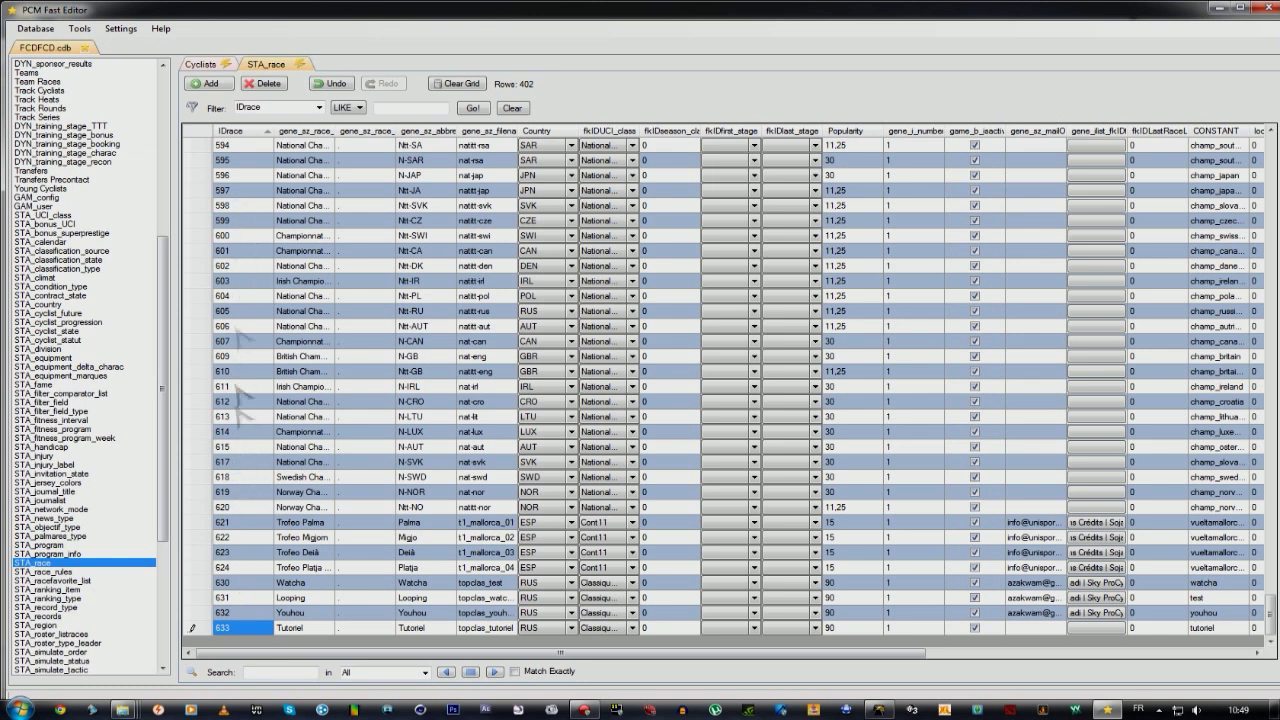
left_click(238, 132)
left_click(240, 584)
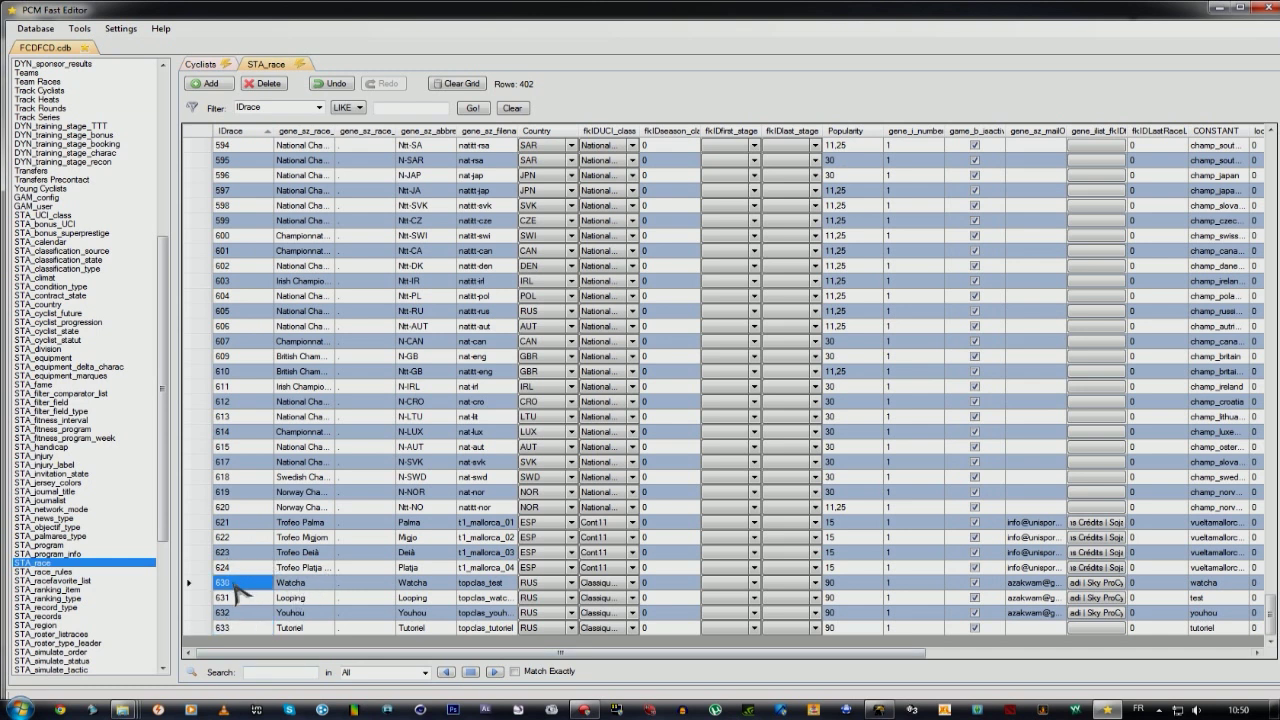
key("Down")
key("Down")
key("Down")
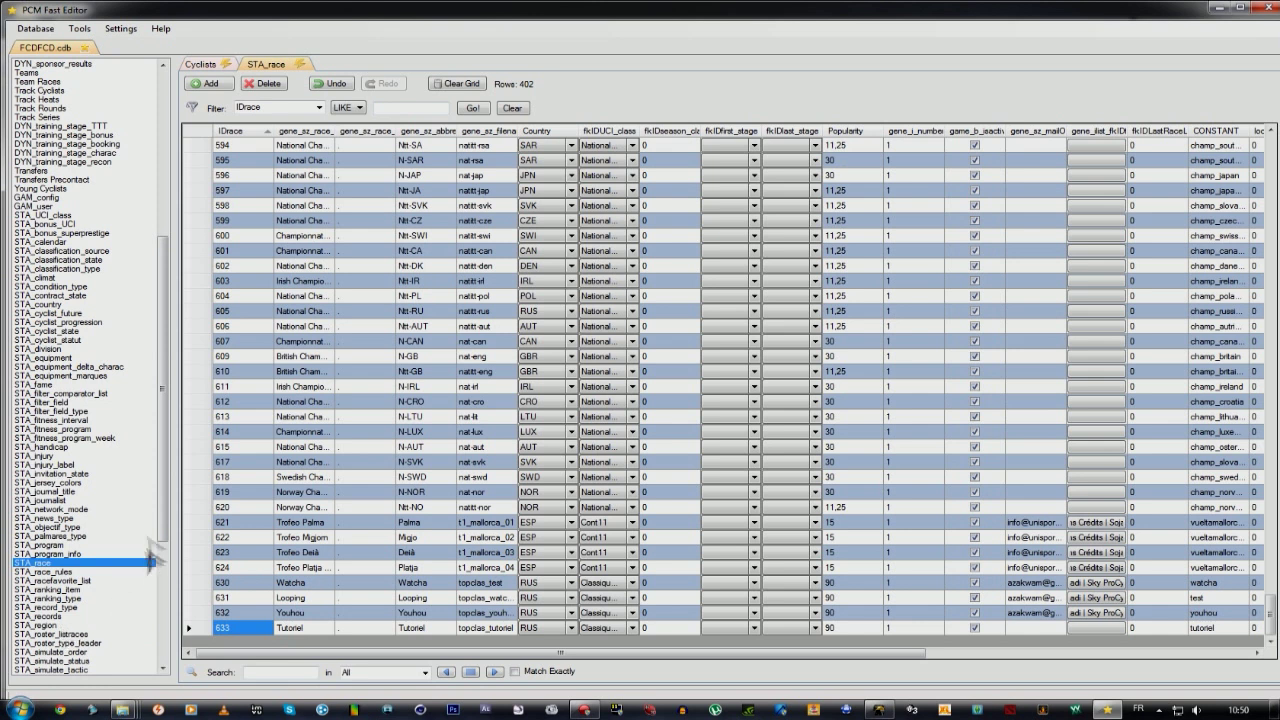
left_click_drag(162, 456, 163, 550)
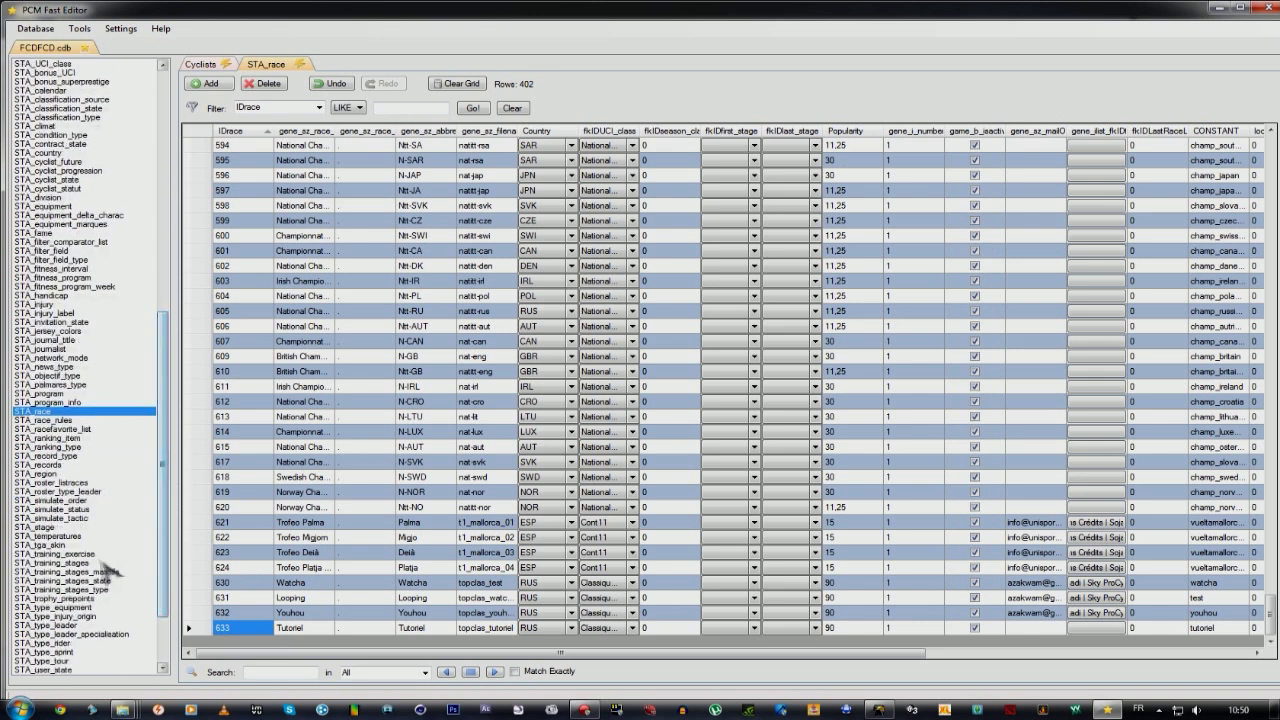
Open the STA_stage table and scroll down to the last stage rows, Watcha through Youhou.
left_click(48, 528)
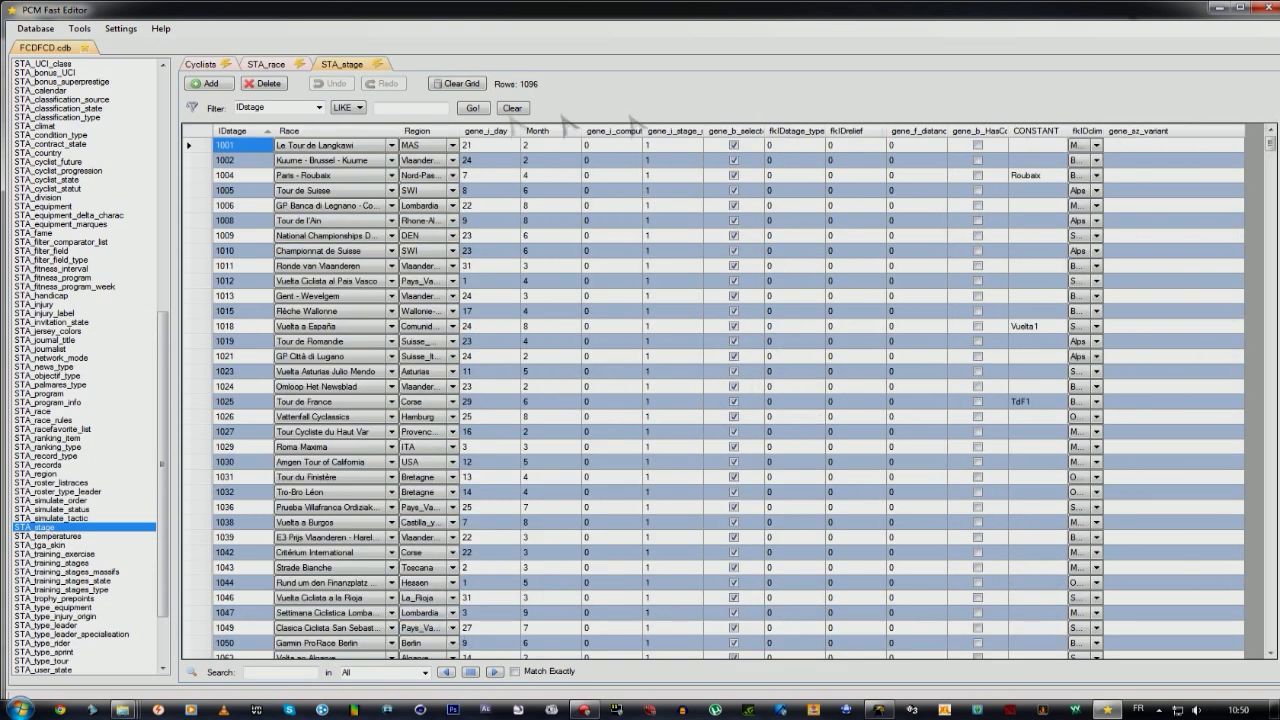
scroll(255, 428, "down", 20)
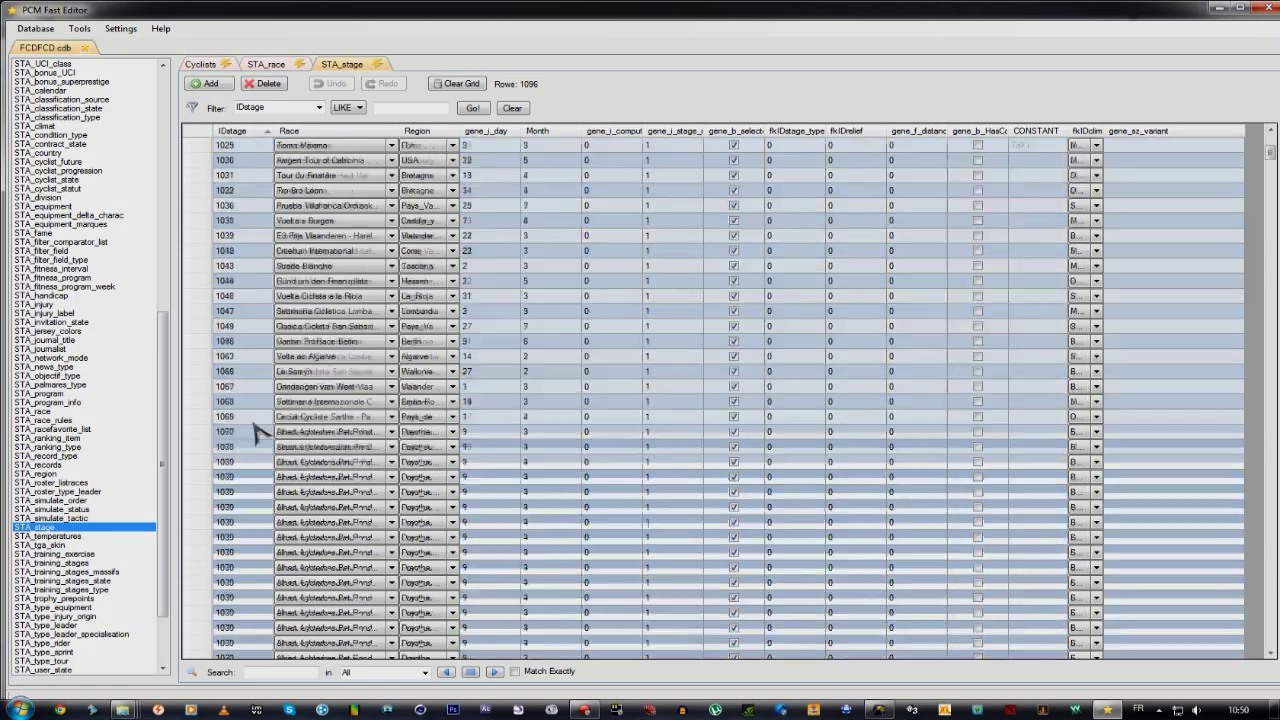
scroll(255, 428, "down", 20)
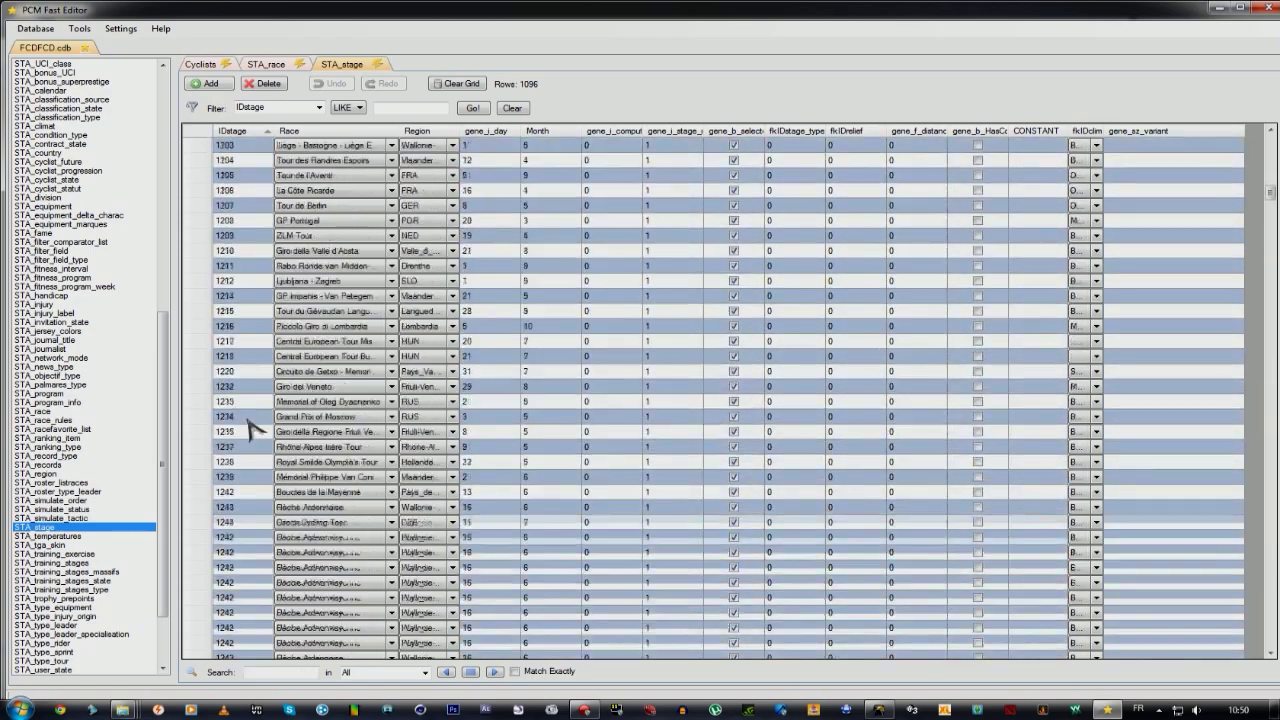
scroll(255, 428, "down", 20)
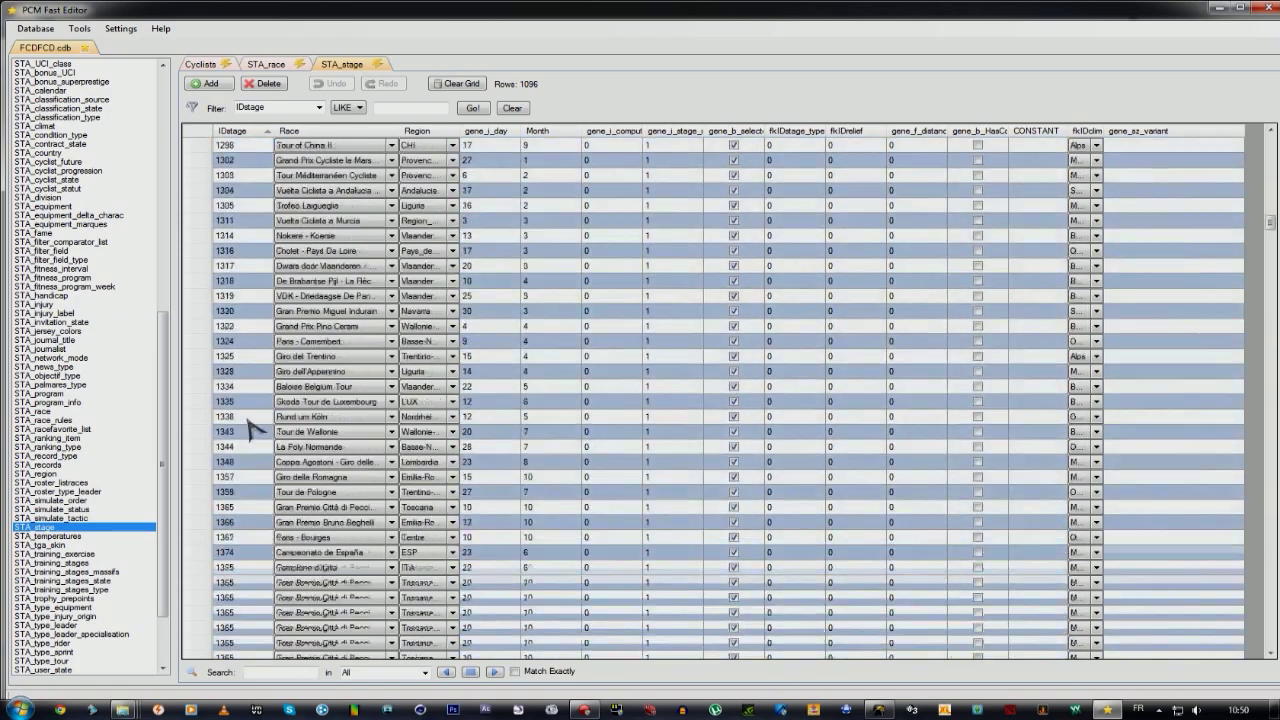
scroll(255, 428, "down", 20)
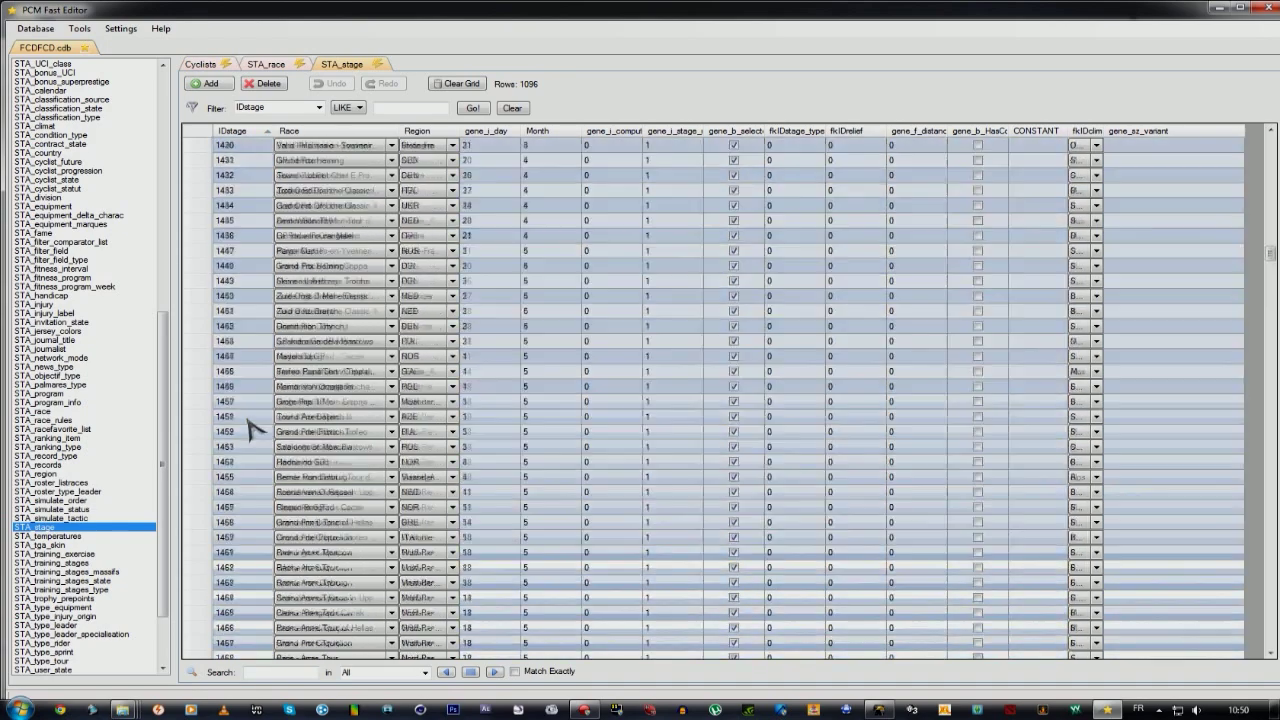
scroll(255, 428, "down", 20)
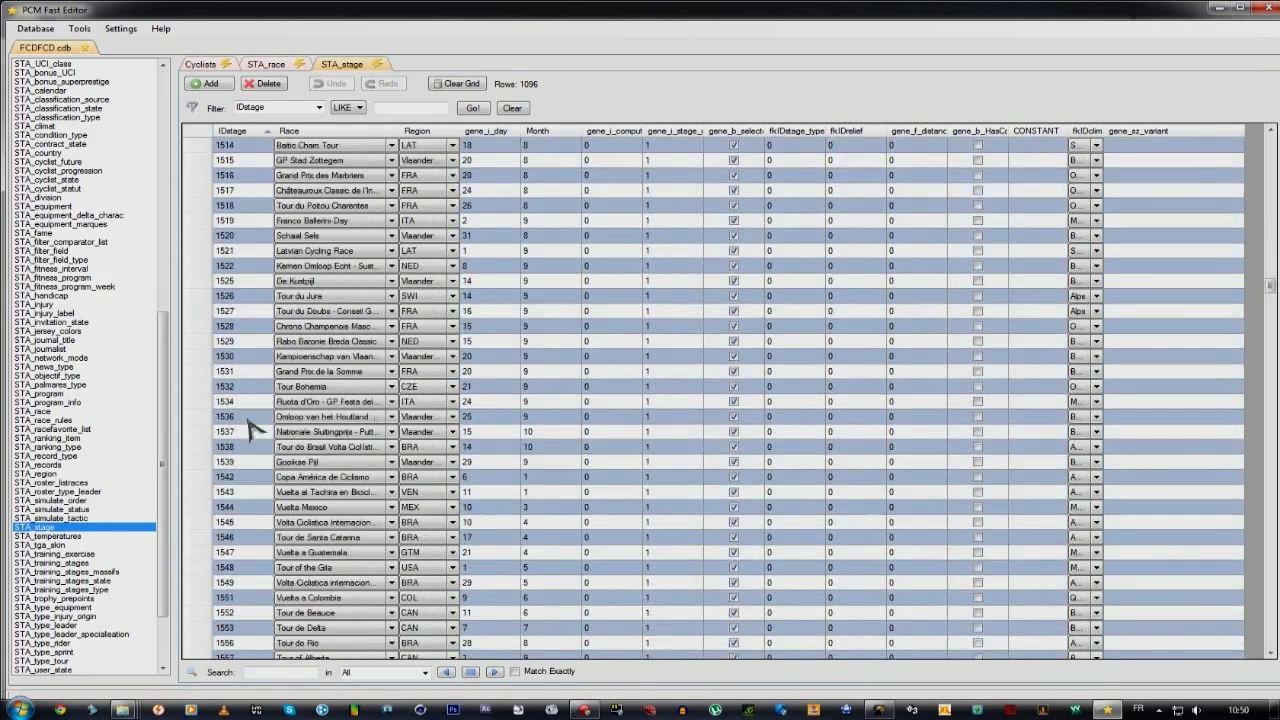
scroll(250, 470, "down", 3)
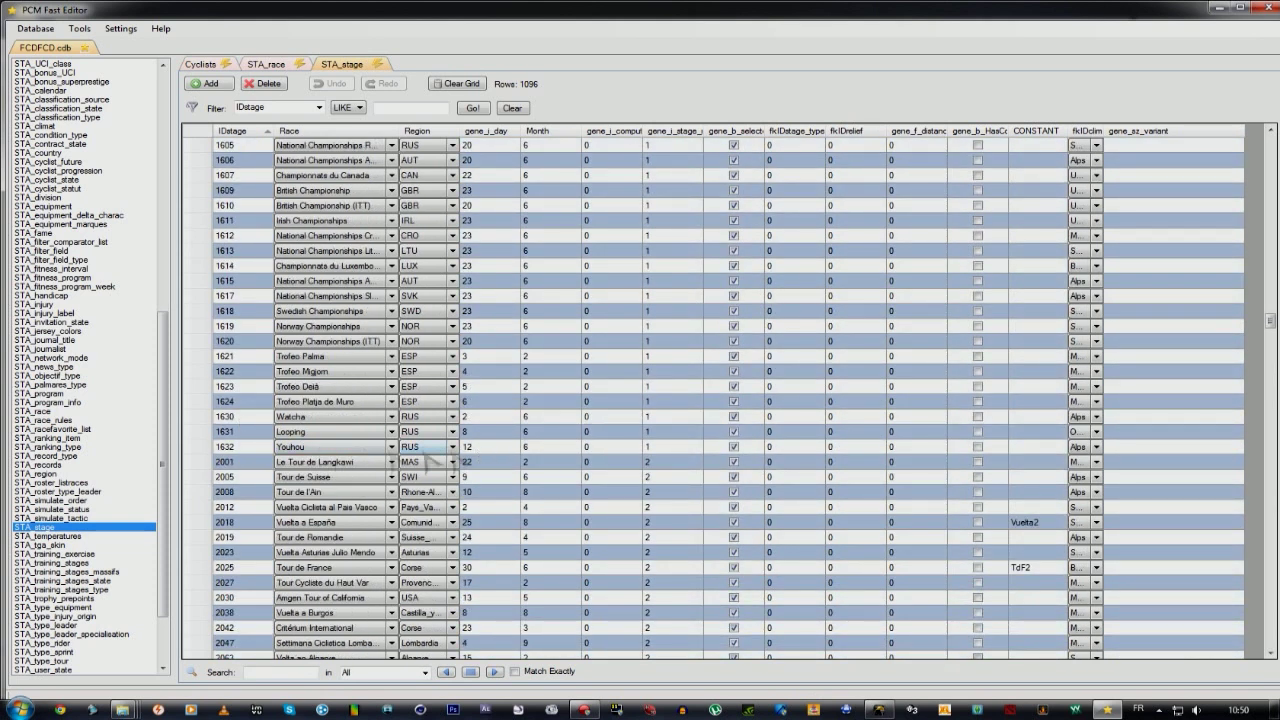
Add new stage row 1633 for Tutoriel and check its Race and Region (RUS) cells.
left_click(210, 85)
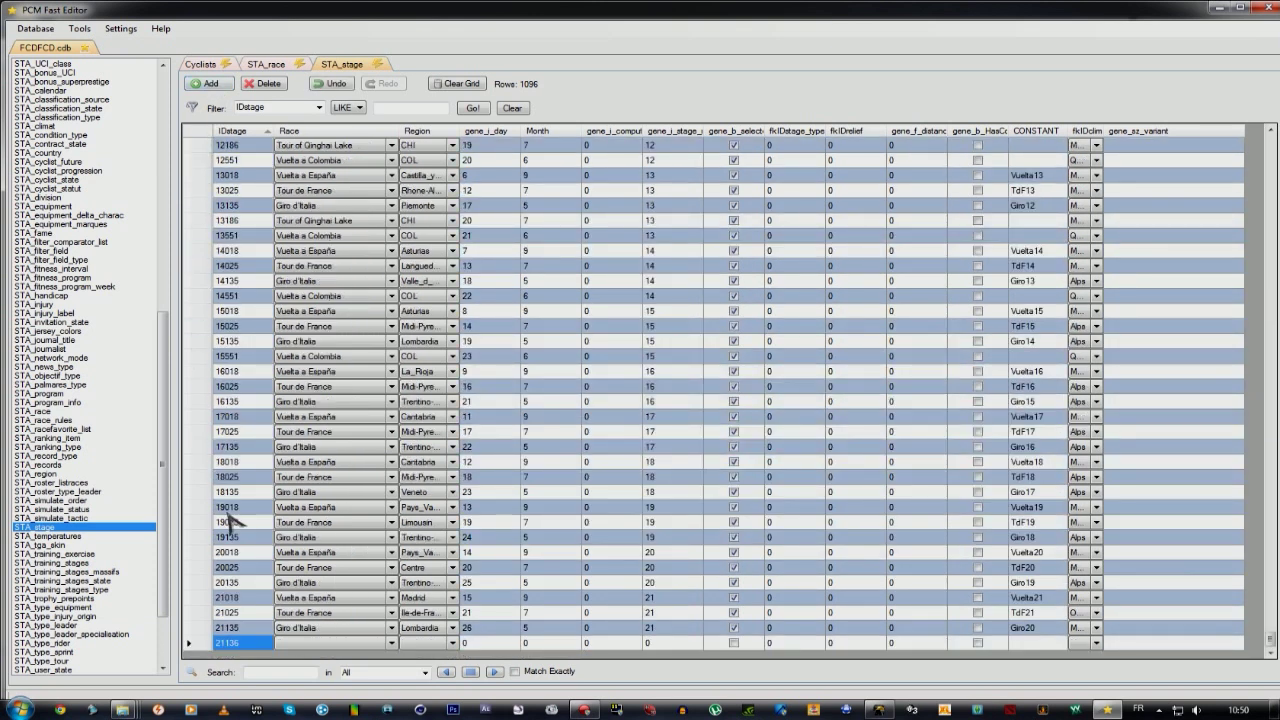
type("1633")
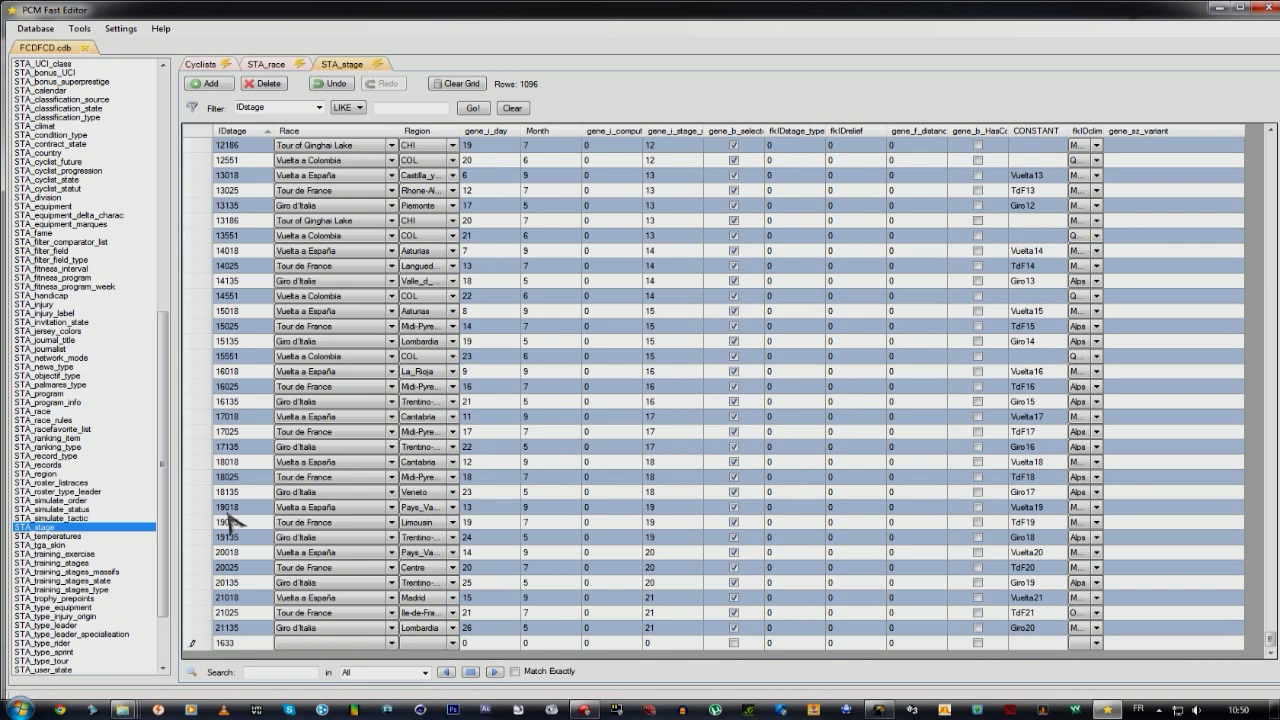
left_click(502, 553)
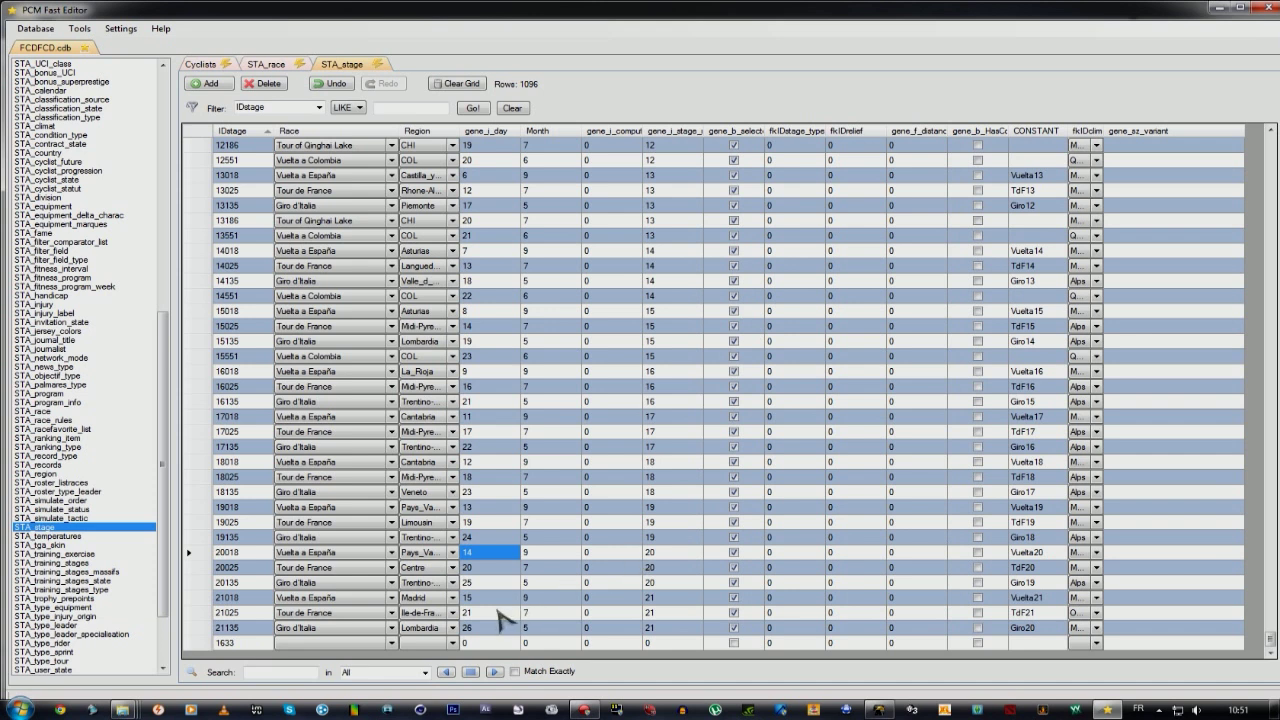
left_click(483, 645)
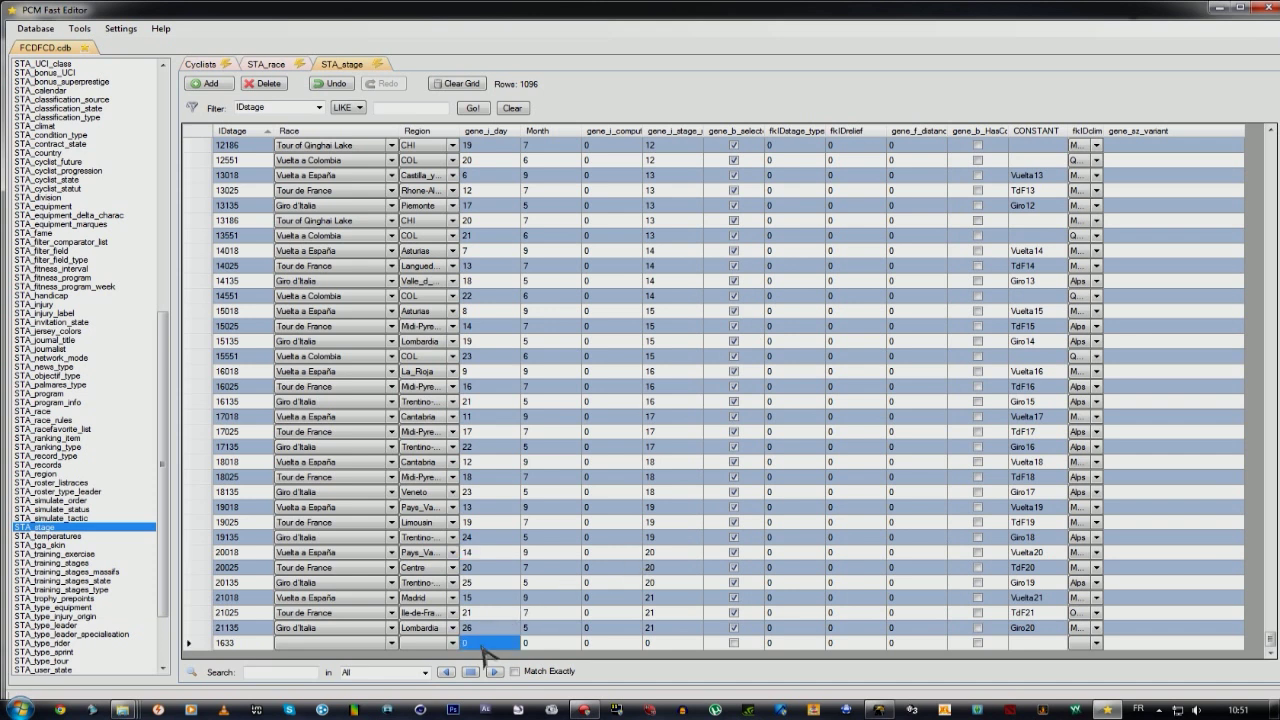
left_click(482, 645)
left_click(345, 645)
scroll(345, 650, "down", 1)
left_click(459, 647)
left_click(458, 646)
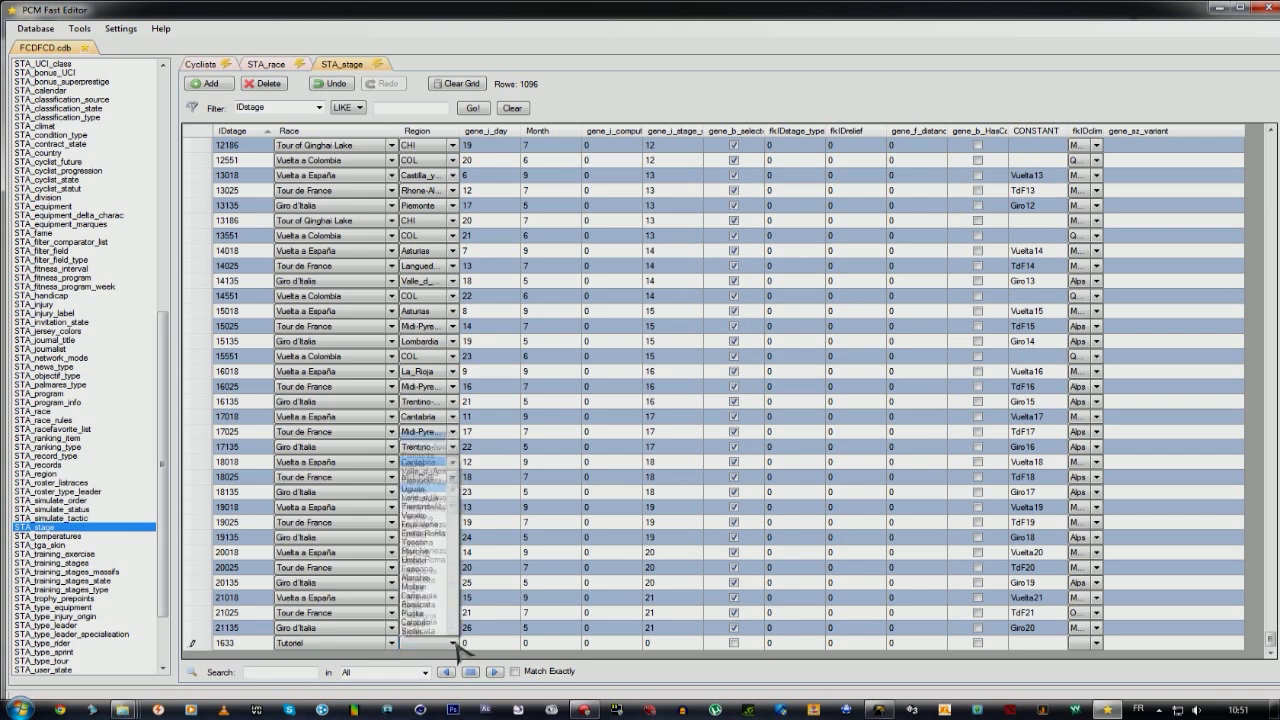
left_click(458, 646)
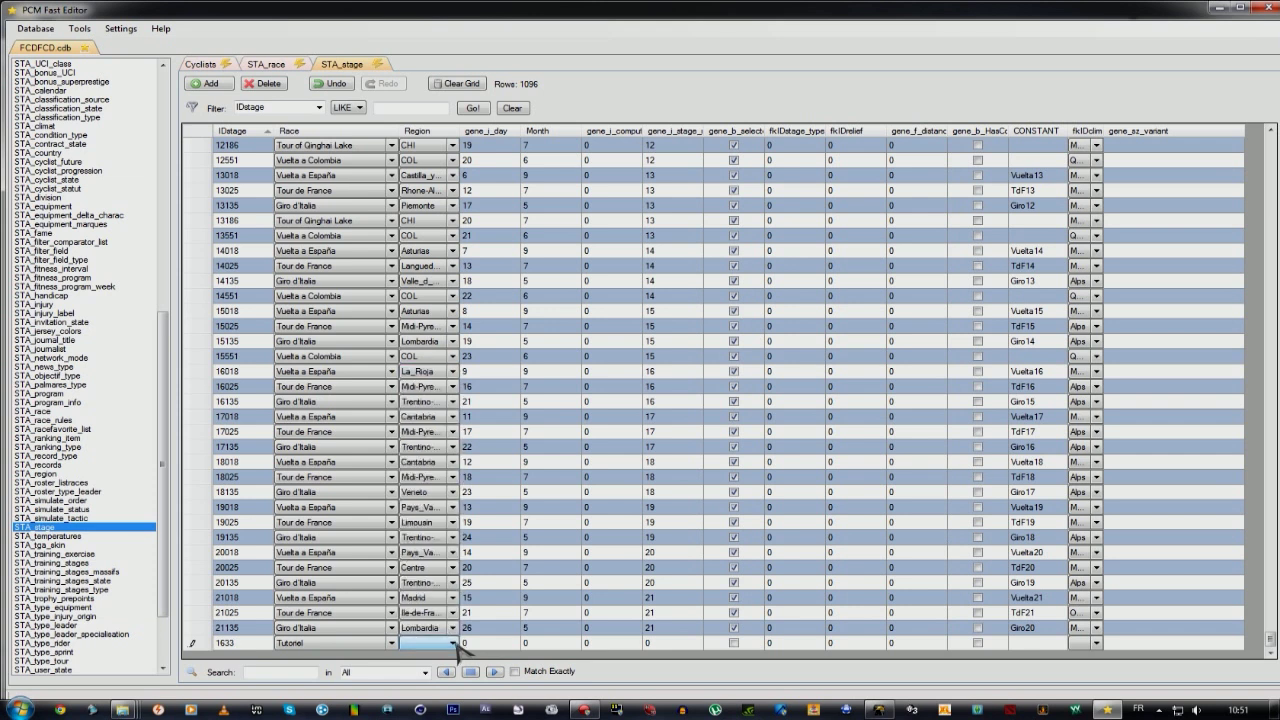
left_click(498, 643)
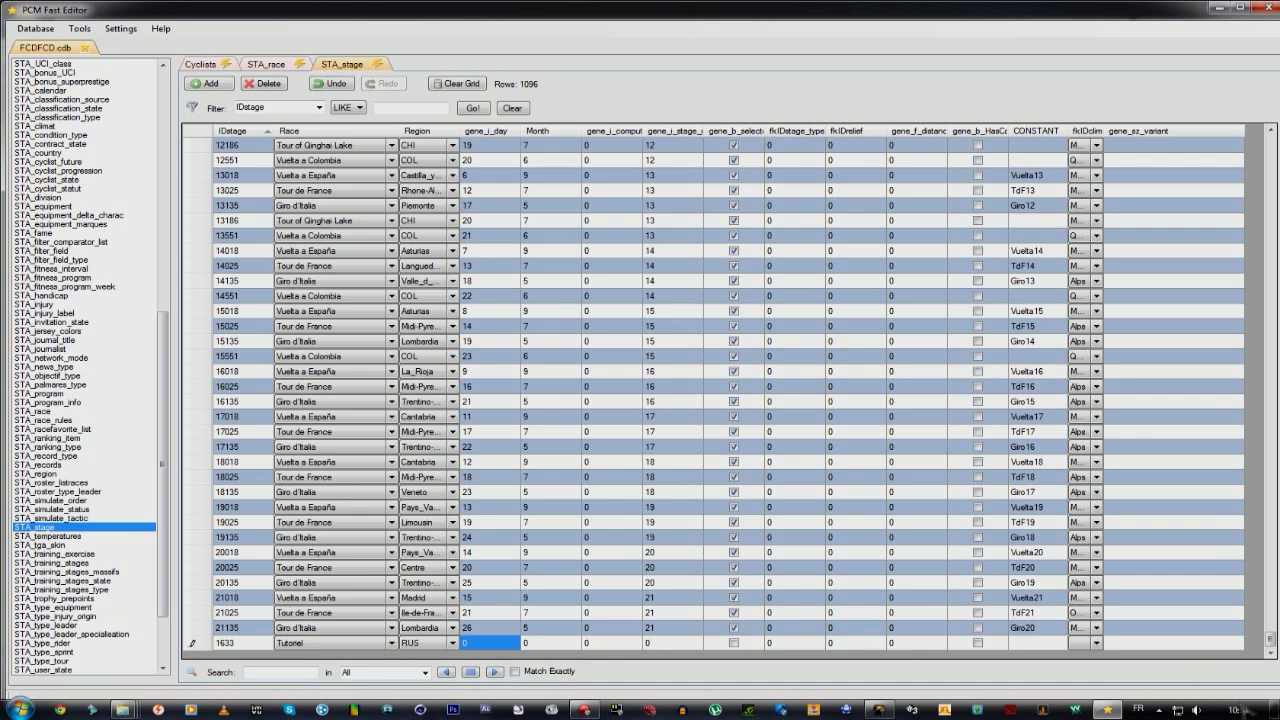
Enter day 12, month 9 and stage number 1 for row 1633, and tick gene_b_select.
mouse_move(1240, 710)
type("12")
key("Tab")
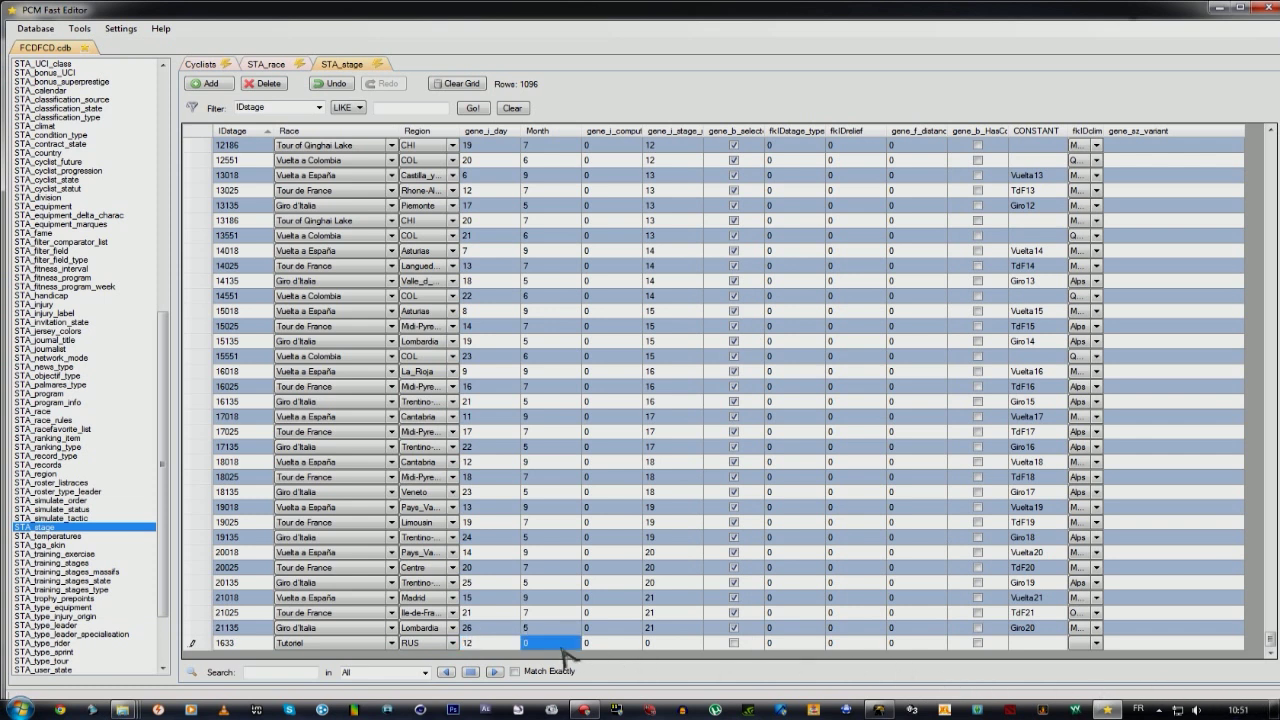
type("9")
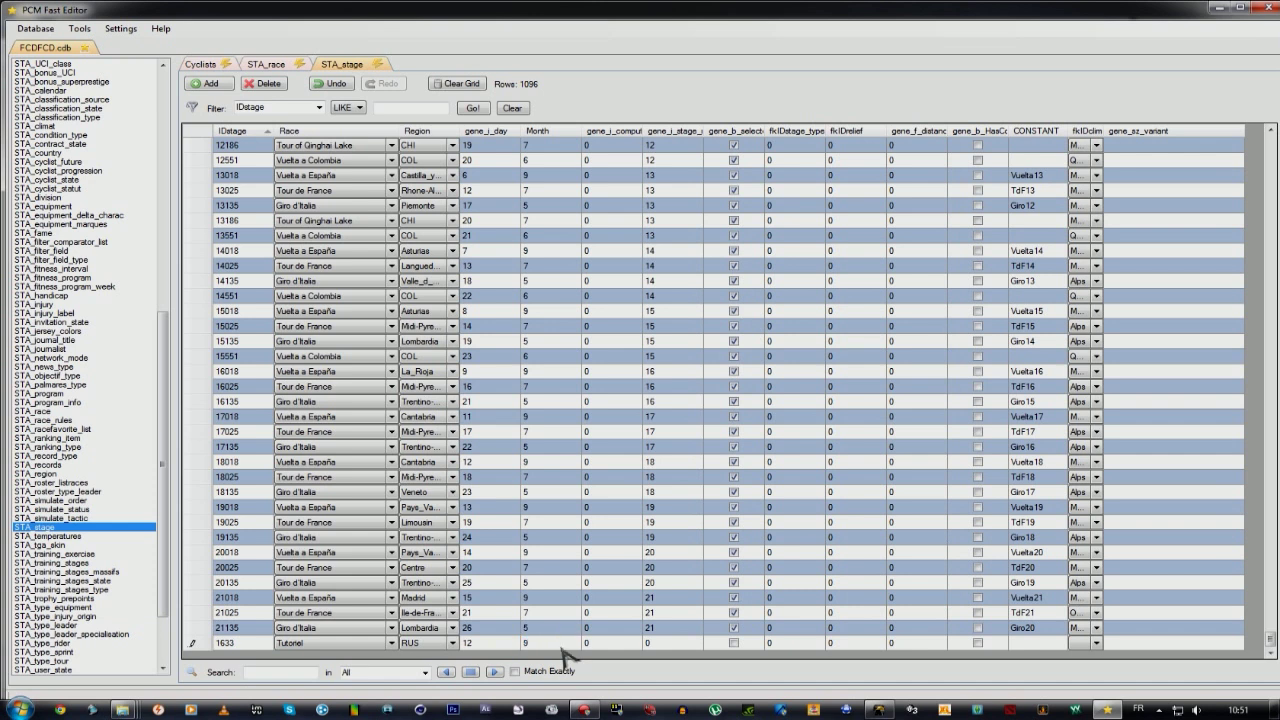
key("Tab")
key("Tab")
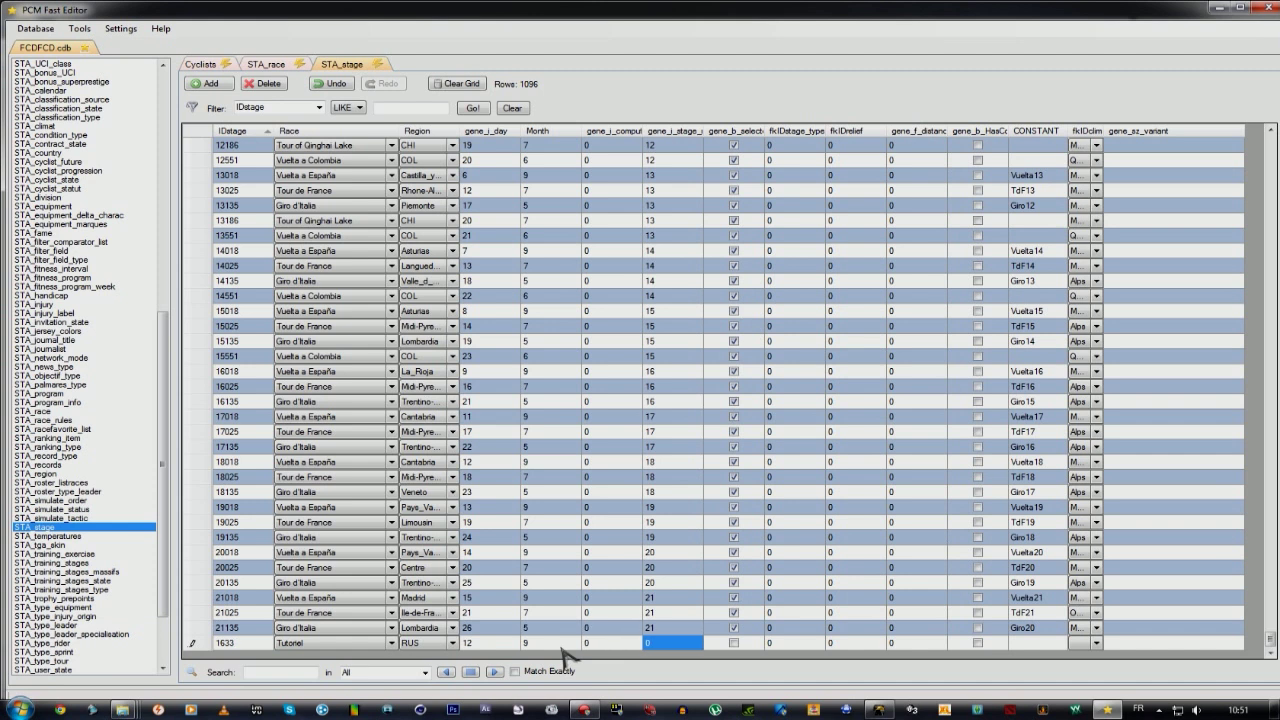
type("1")
key("Tab")
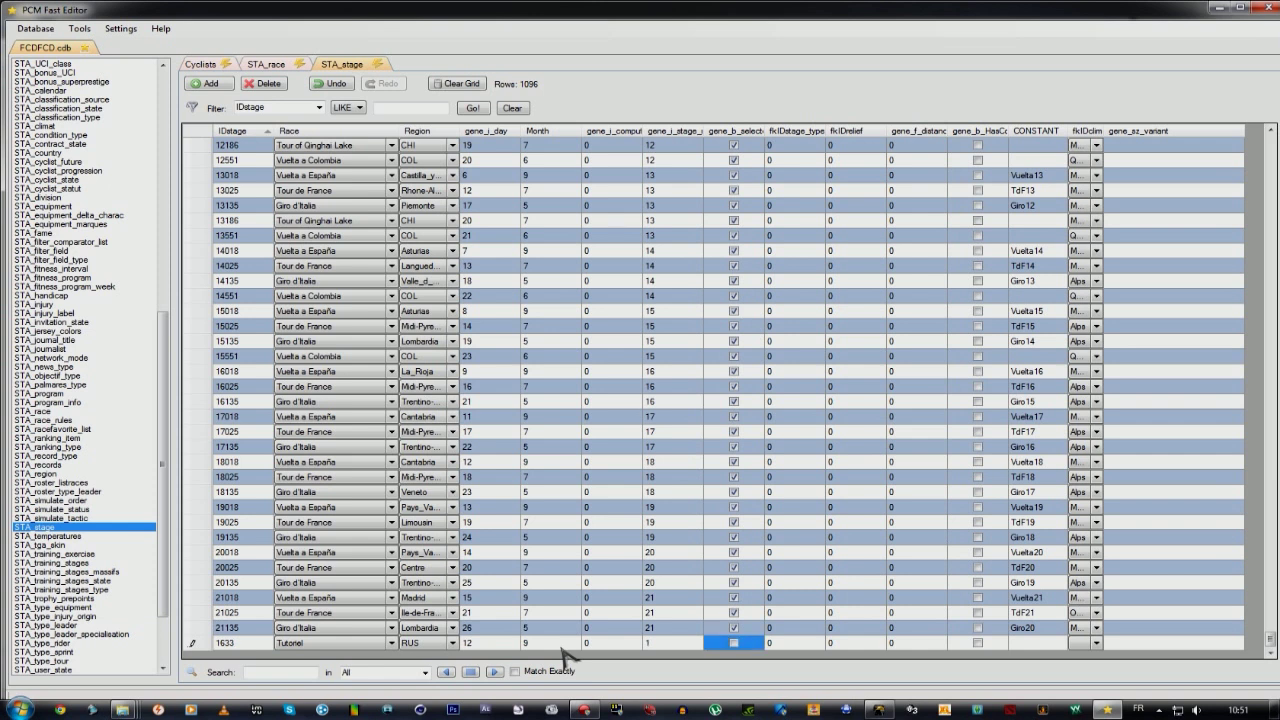
key("shift+Tab")
key("Up")
key("Down")
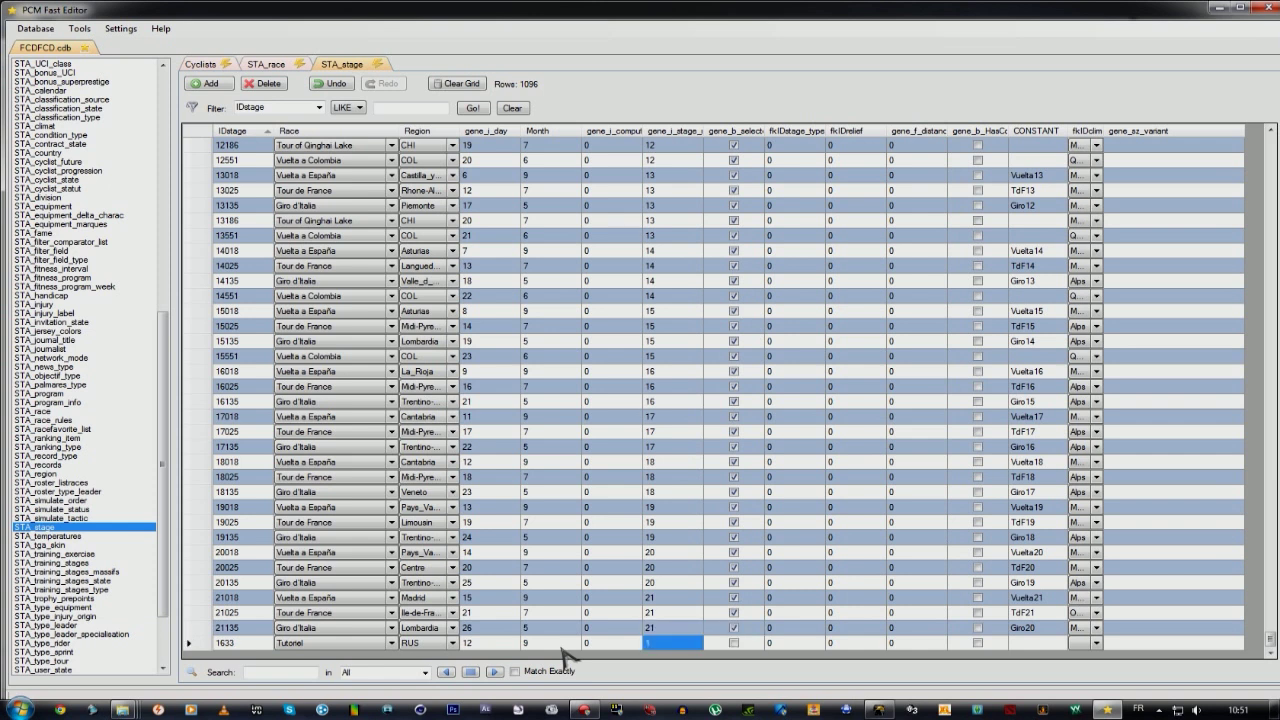
key("Tab")
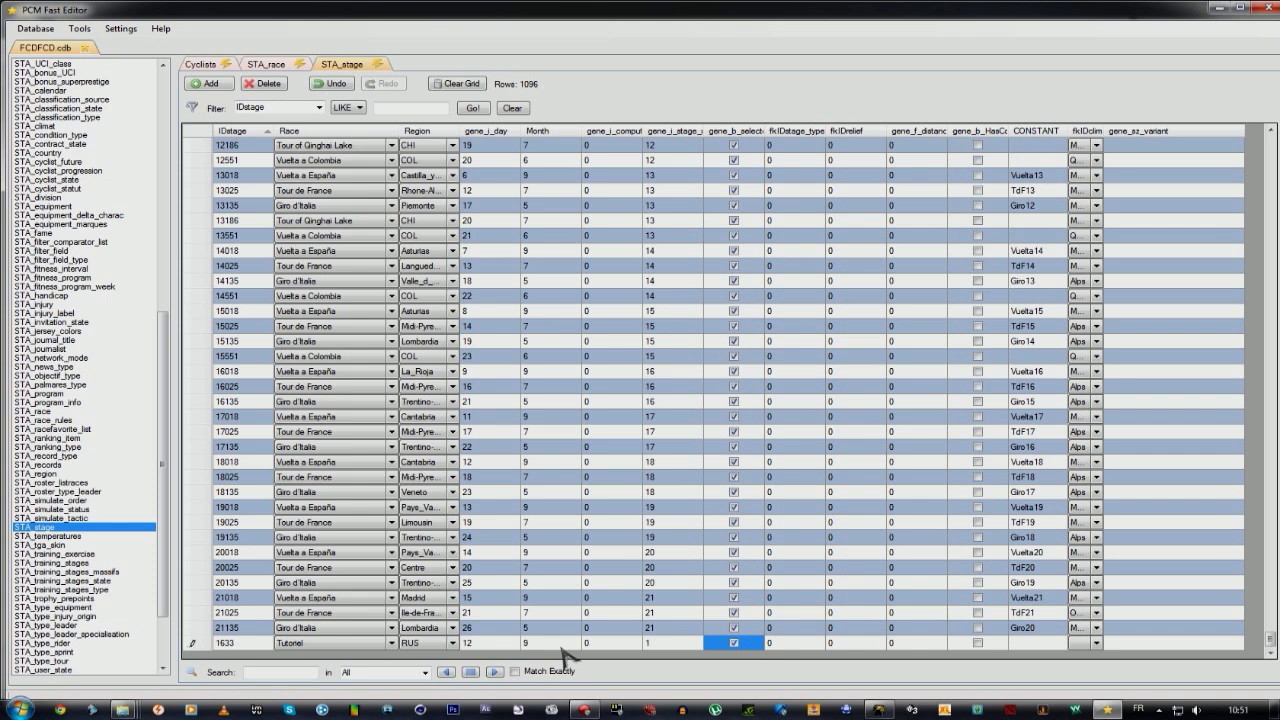
key("Tab")
key("Tab")
key("Tab")
key("Tab")
key("Tab")
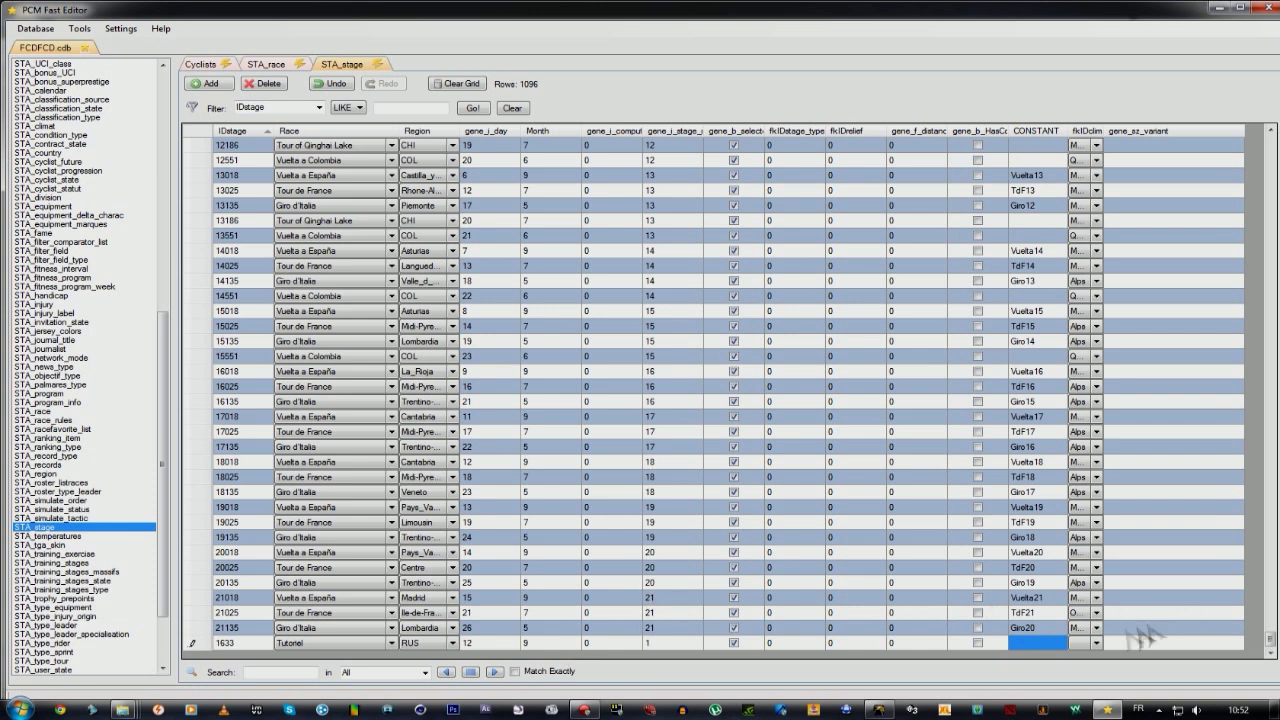
Set the fkIDclim climate of Tutoriel stage row 1633 to Alps.
left_click(1101, 645)
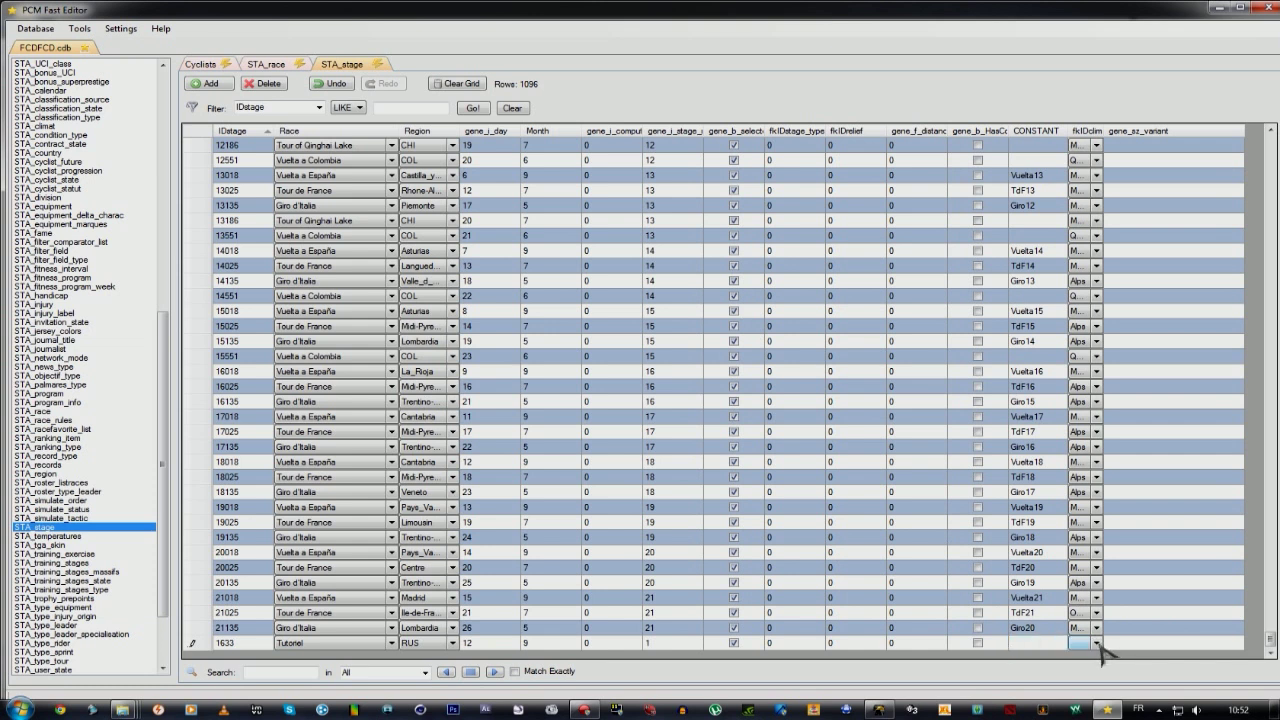
left_click(1097, 645)
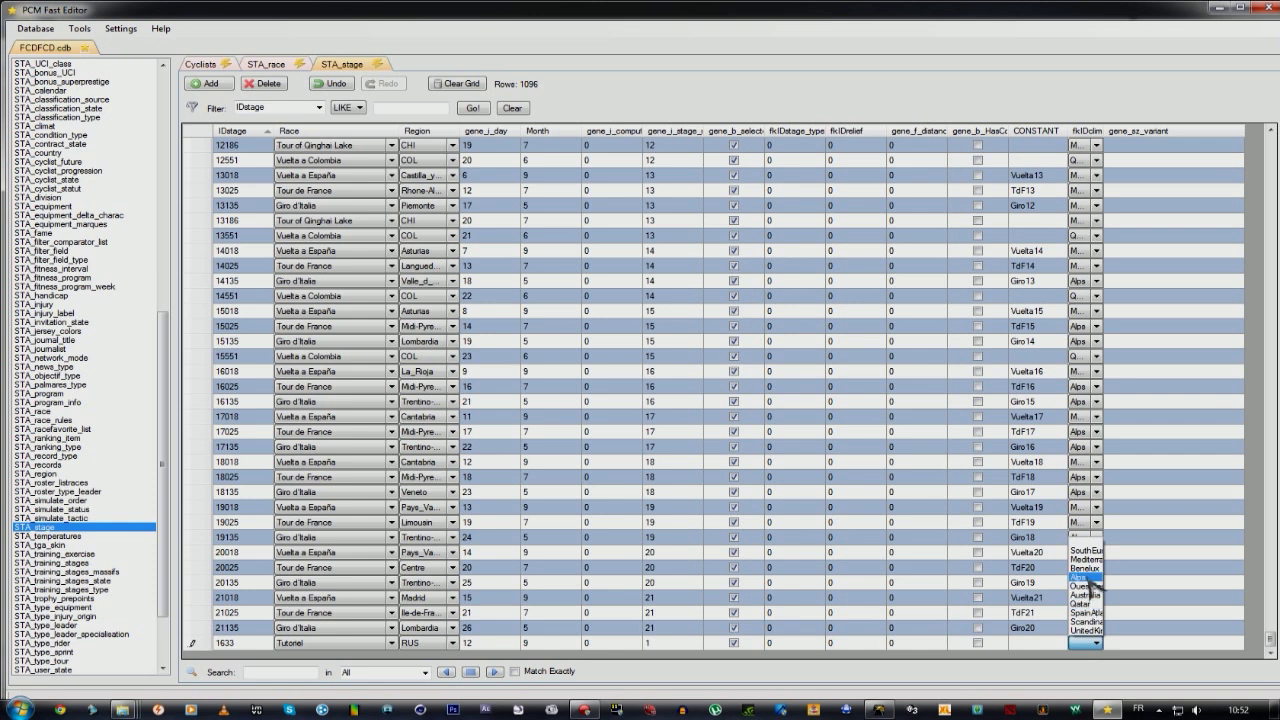
left_click(1088, 578)
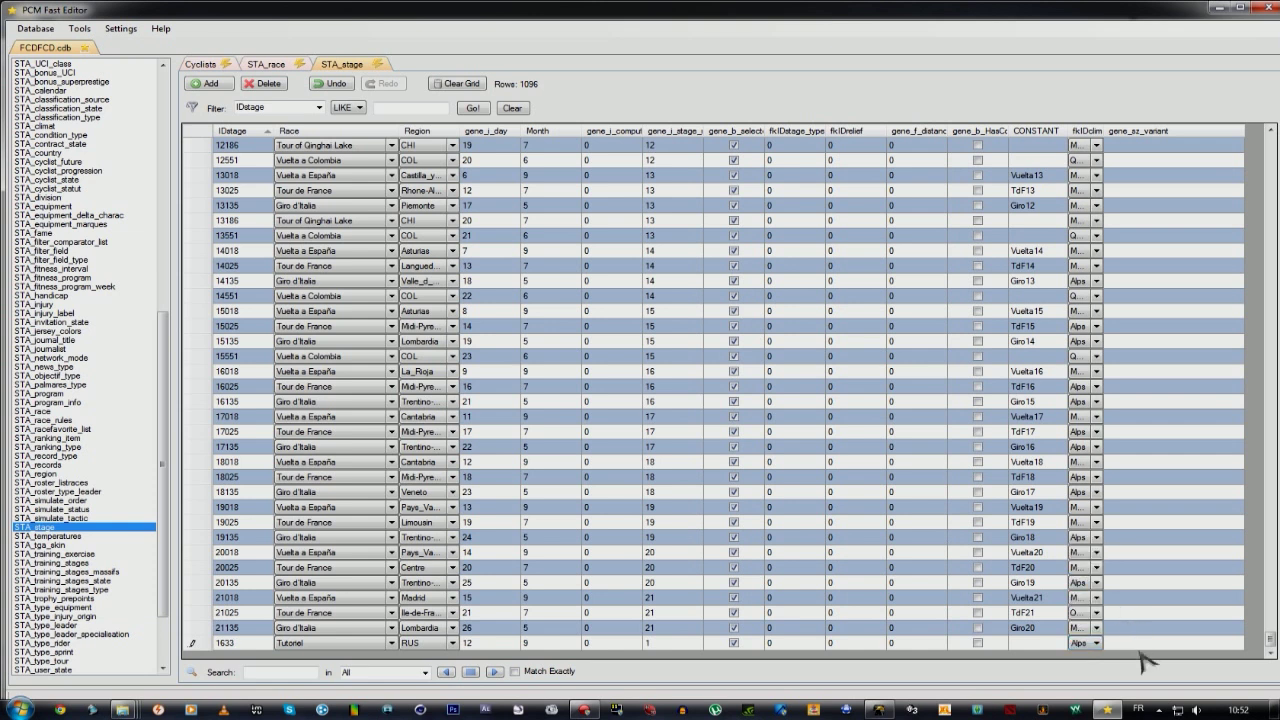
left_click(1149, 645)
left_click(238, 645)
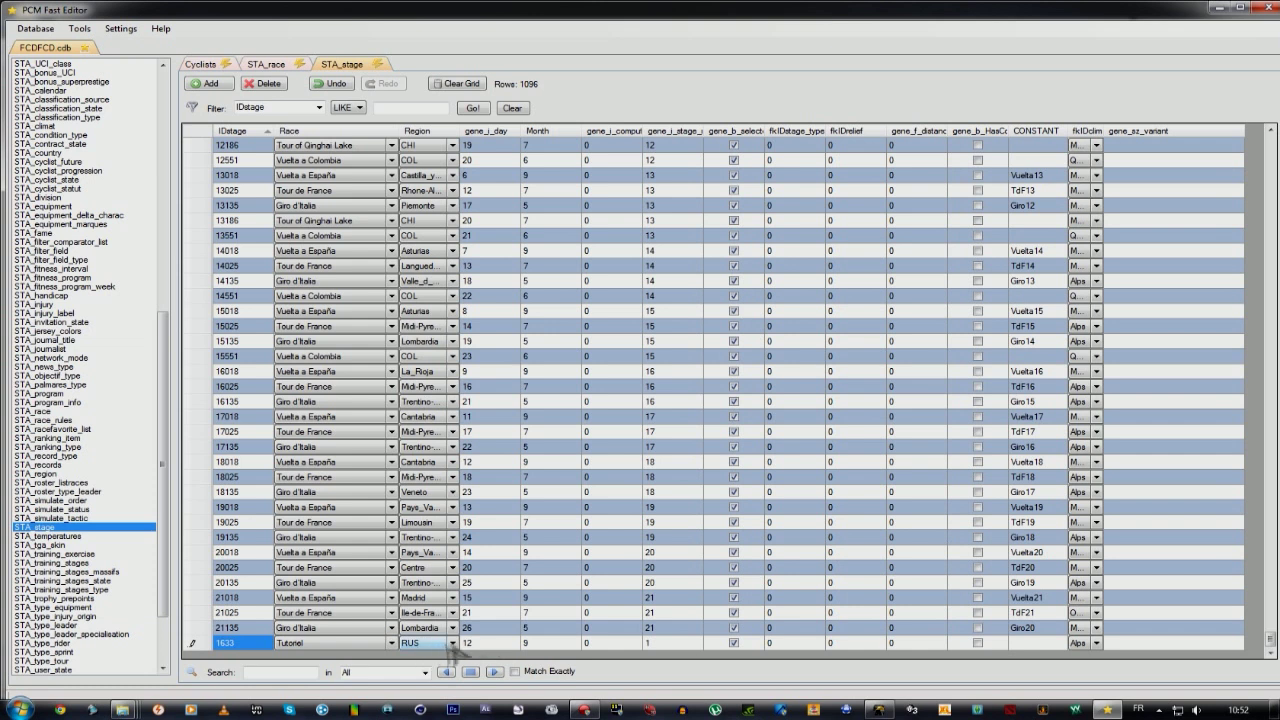
left_click(659, 644)
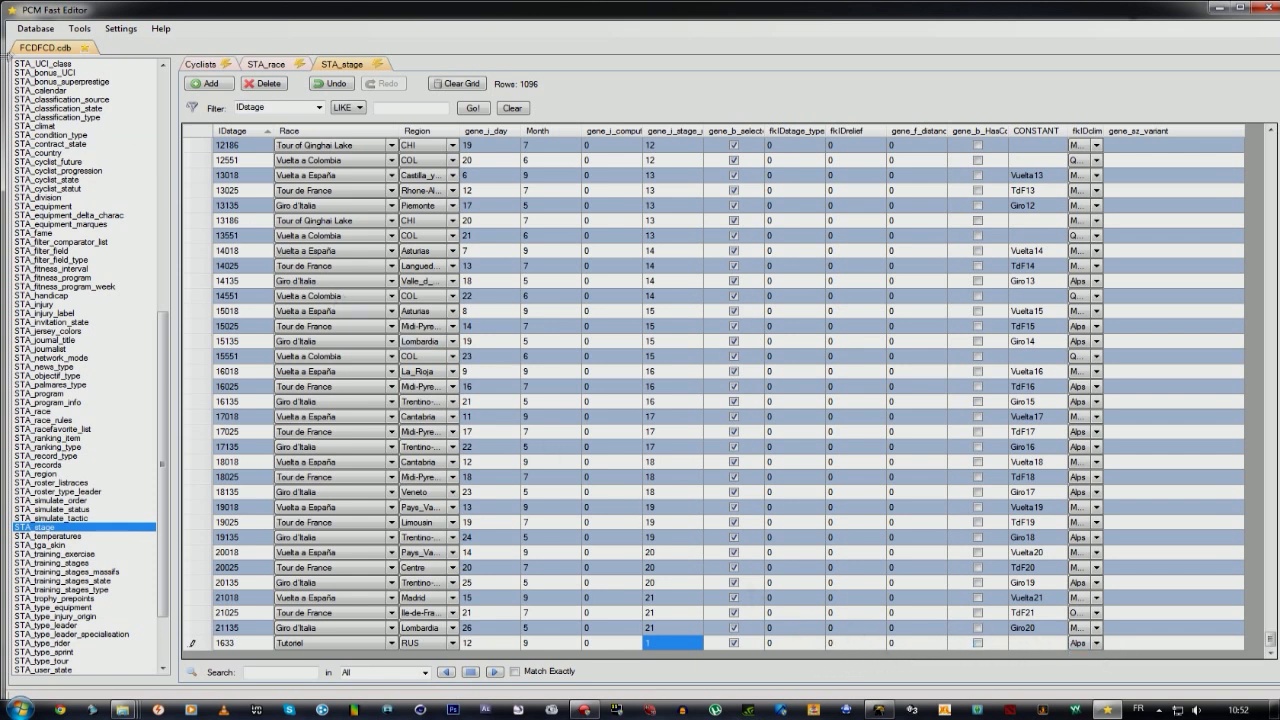
left_click(35, 28)
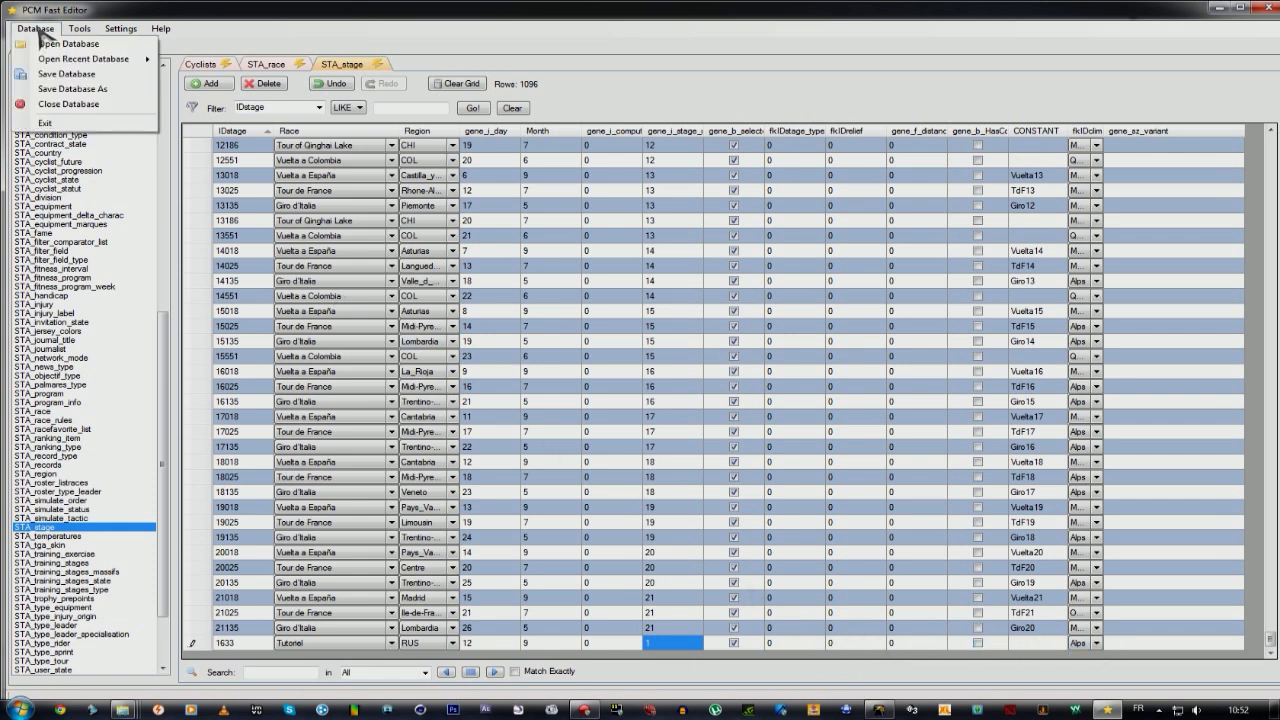
Save the database over FCDFCD.cdb in Pro Cycling Manager 2013\Mod\Database, then close the editor.
left_click(70, 89)
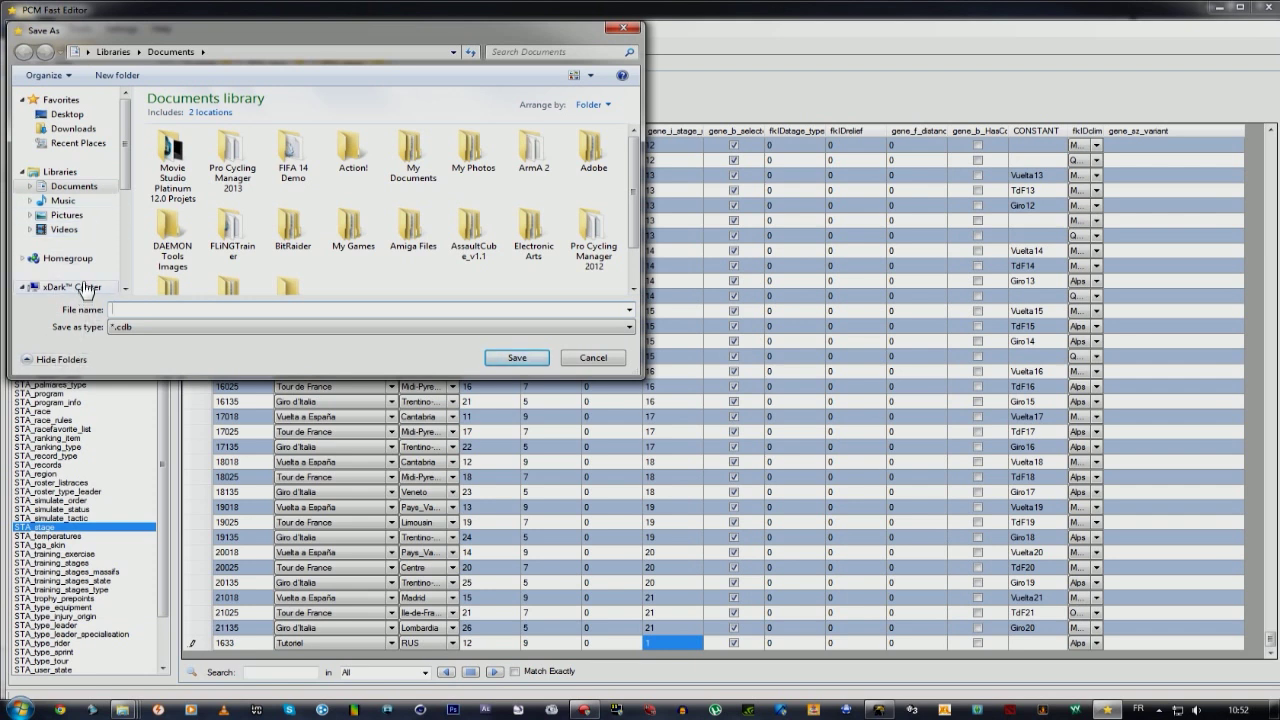
left_click(72, 187)
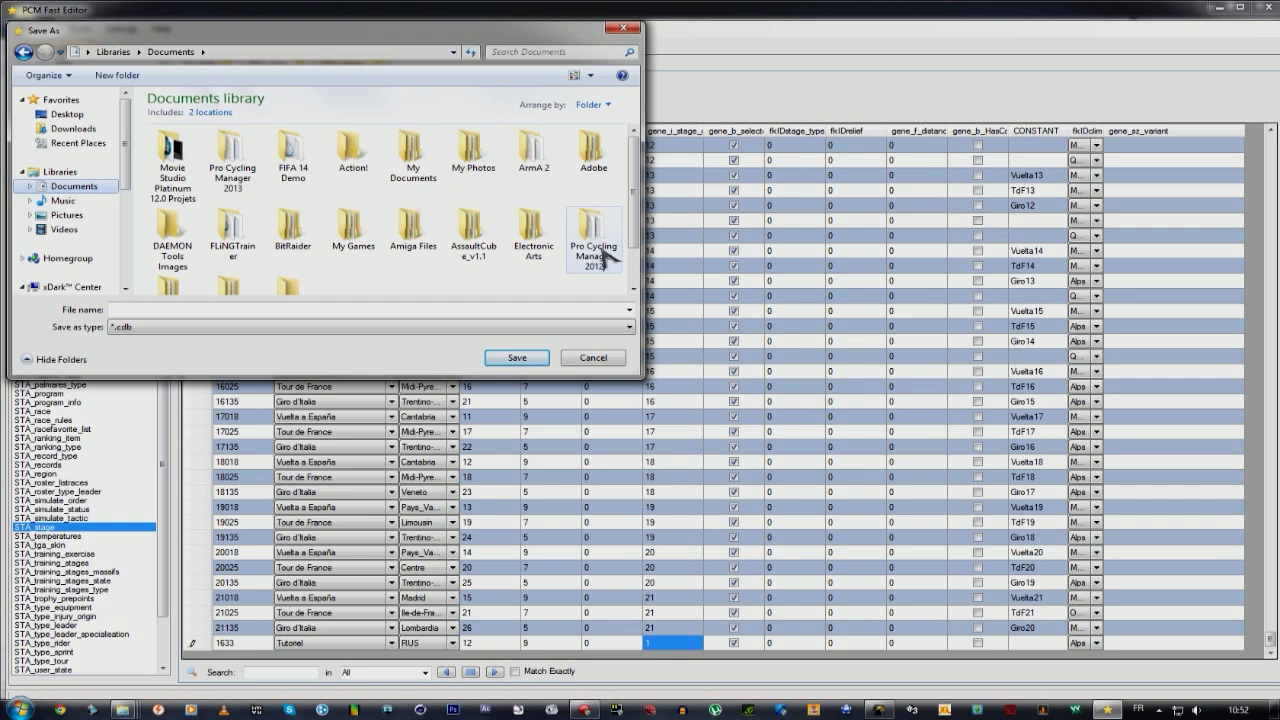
left_click(178, 289)
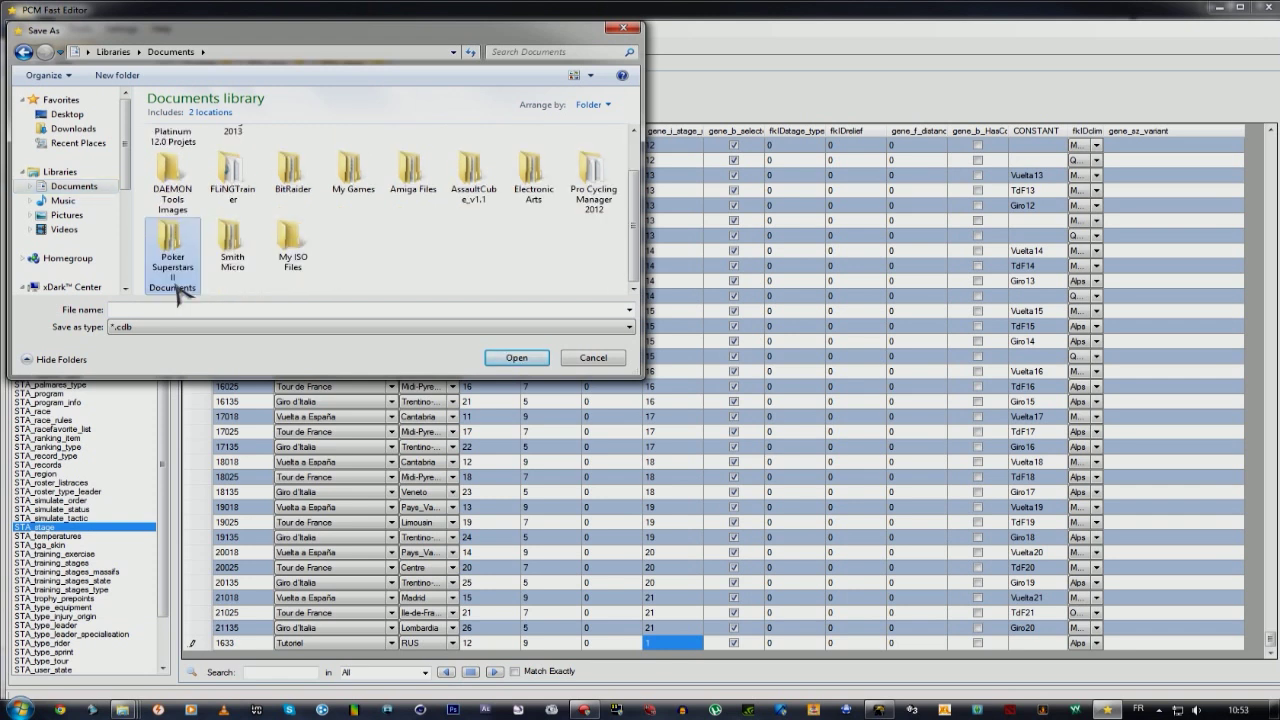
scroll(200, 270, "up", 2)
double_click(233, 160)
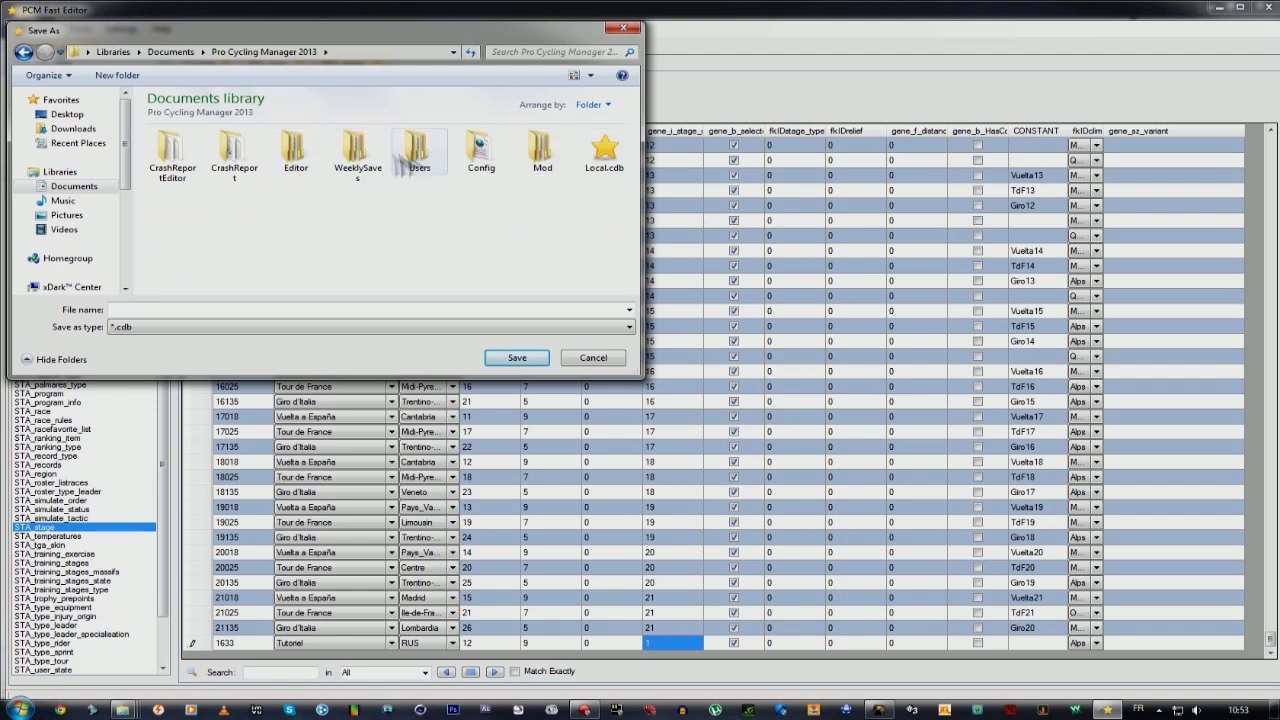
double_click(535, 160)
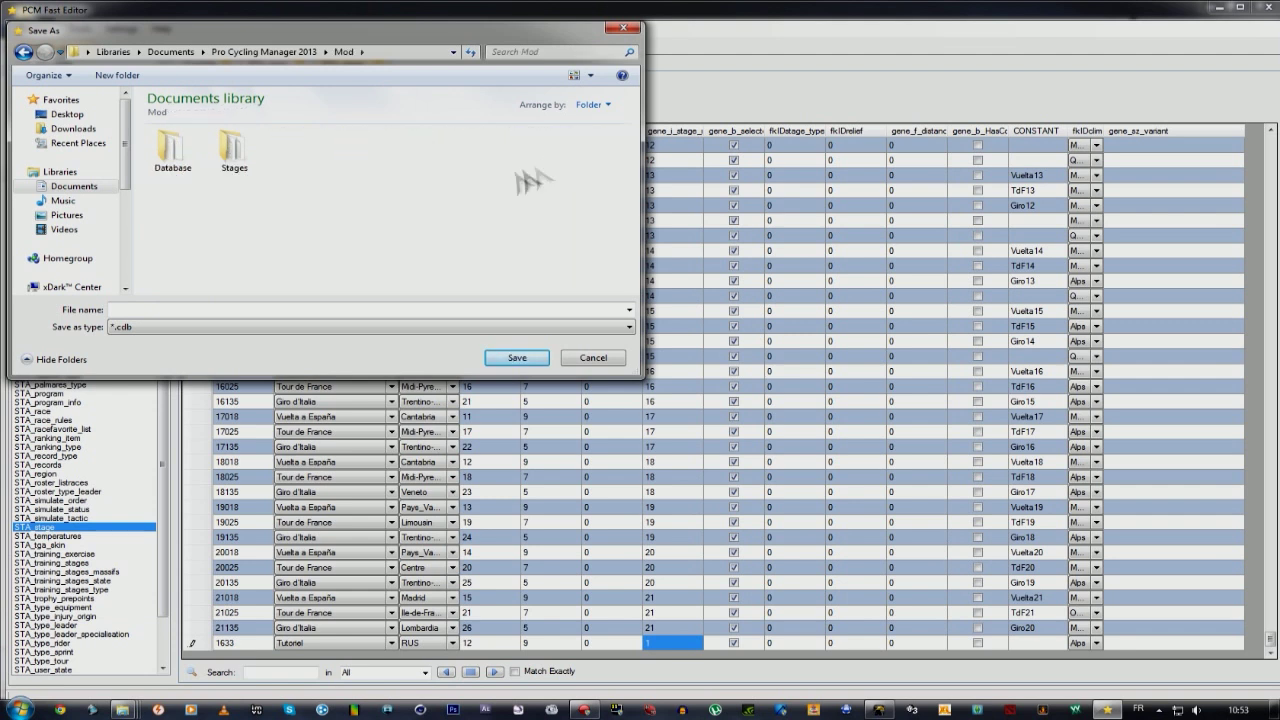
double_click(174, 158)
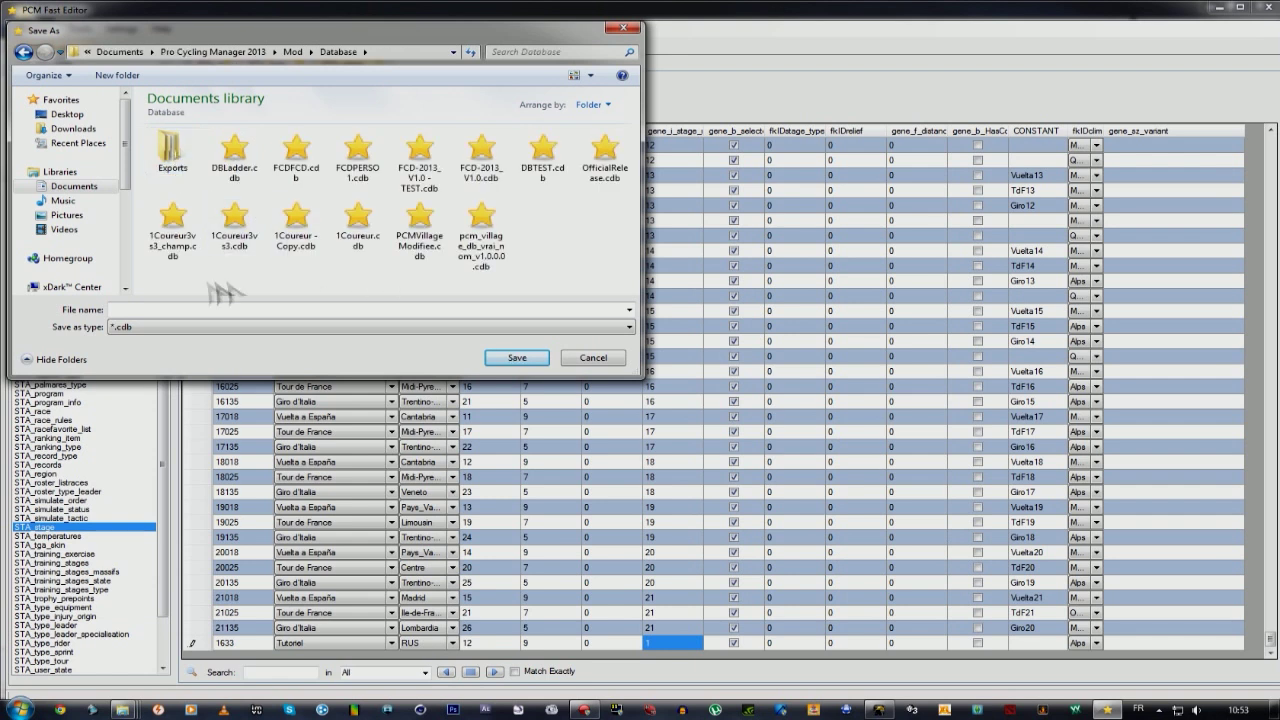
left_click(292, 160)
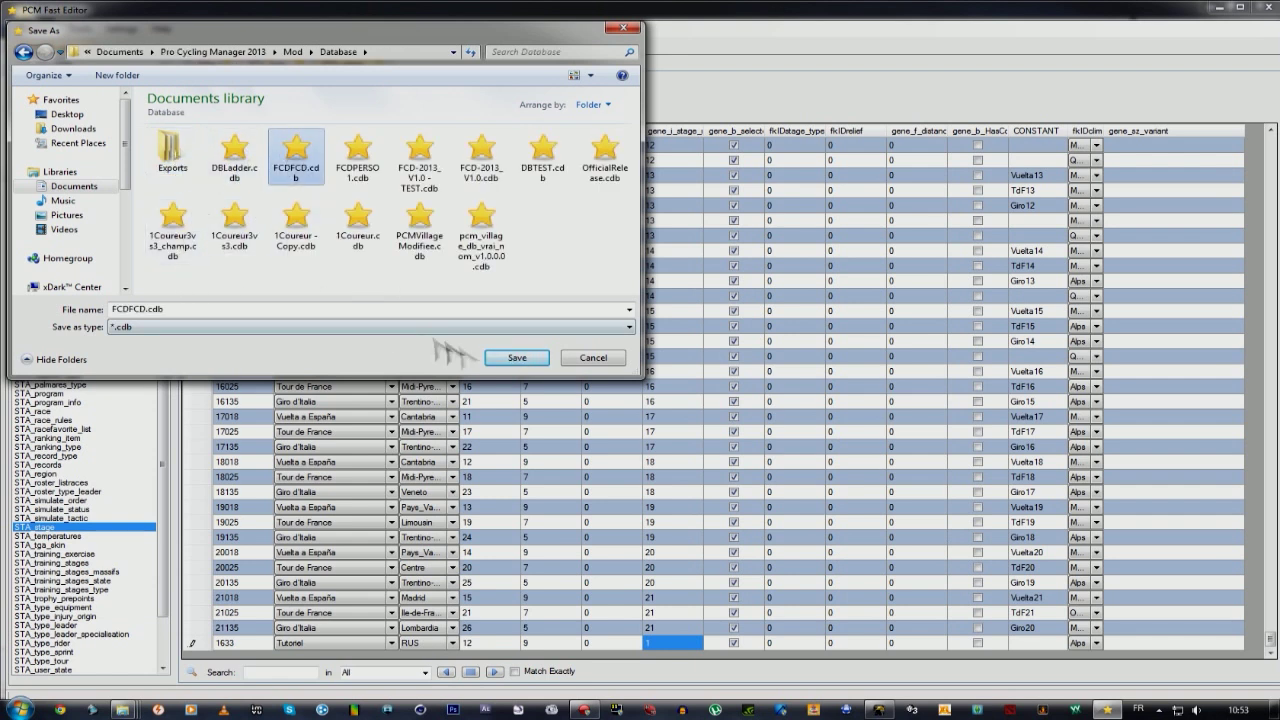
left_click(517, 358)
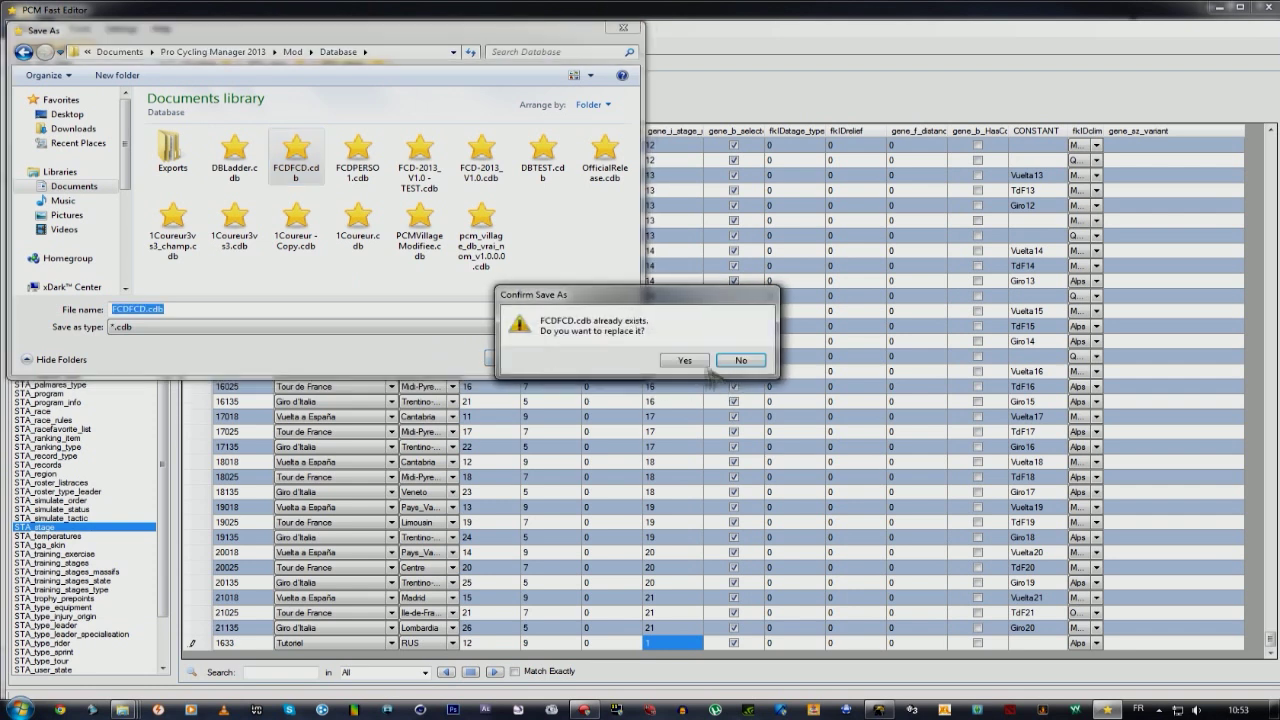
left_click(700, 372)
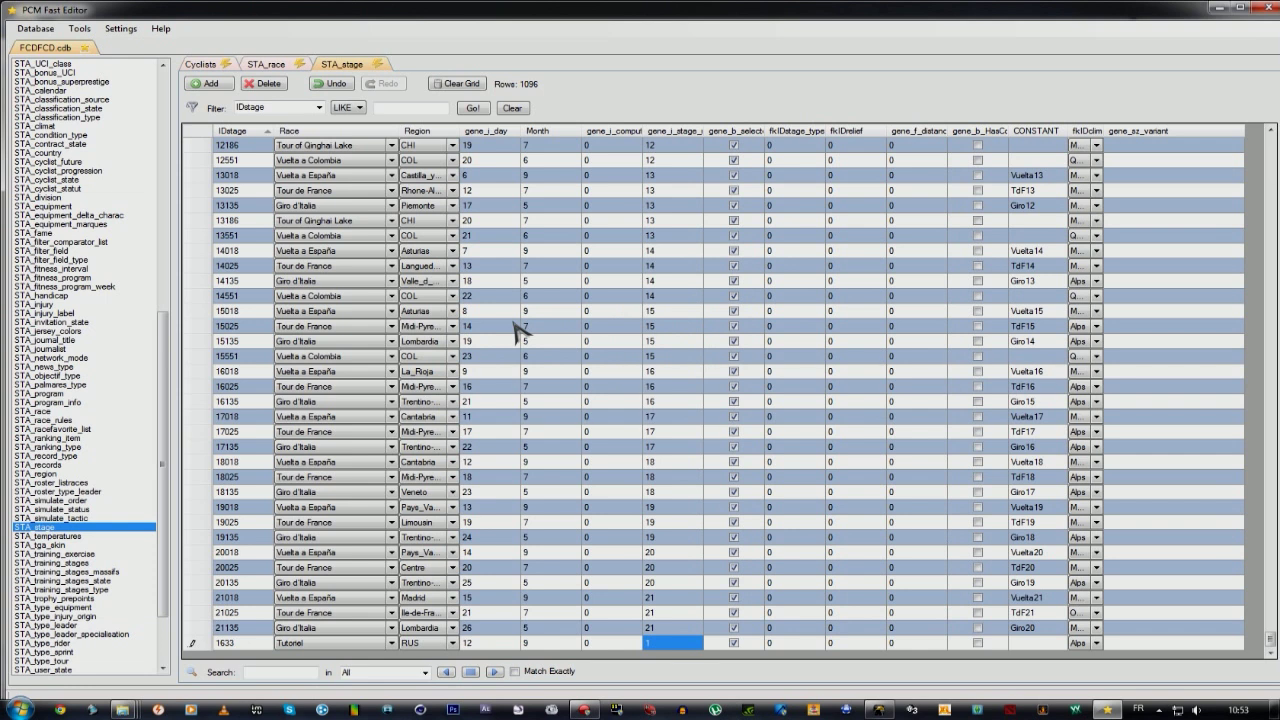
left_click(1269, 10)
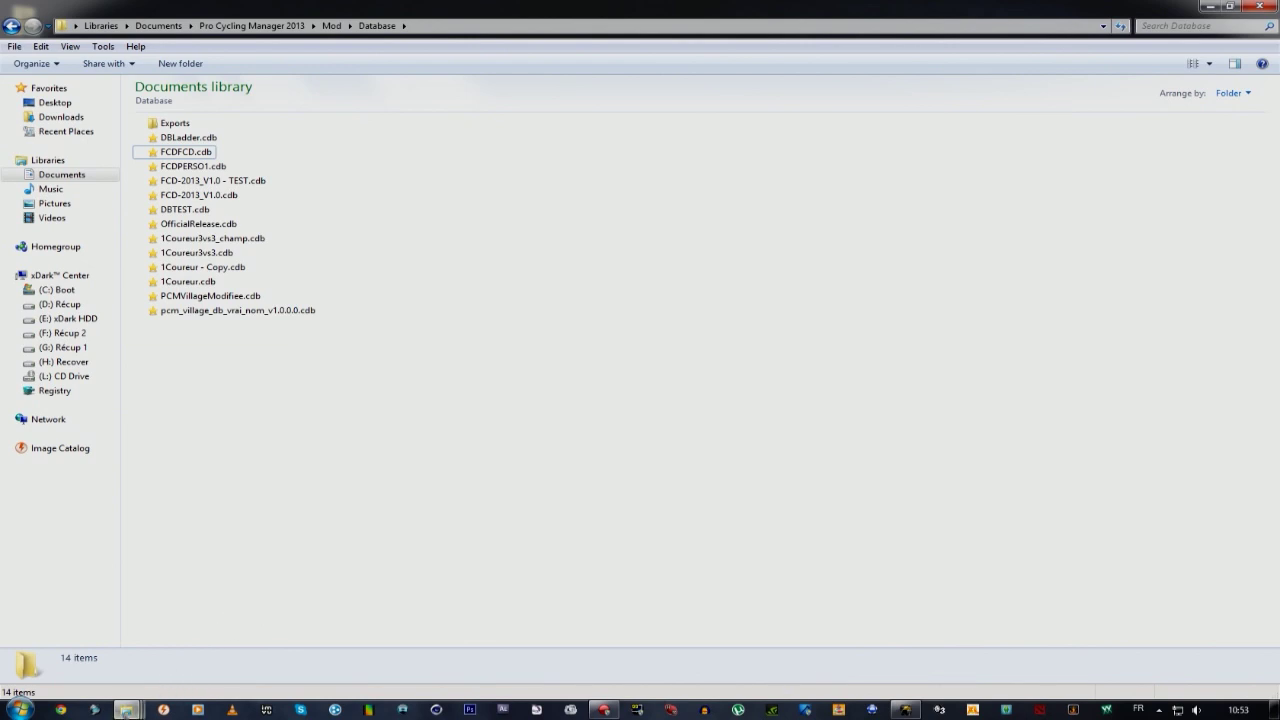
Launch PCM2008_CDB_to_XML.exe from the FullEditor2009 folder and close it again.
mouse_move(128, 710)
left_click(256, 641)
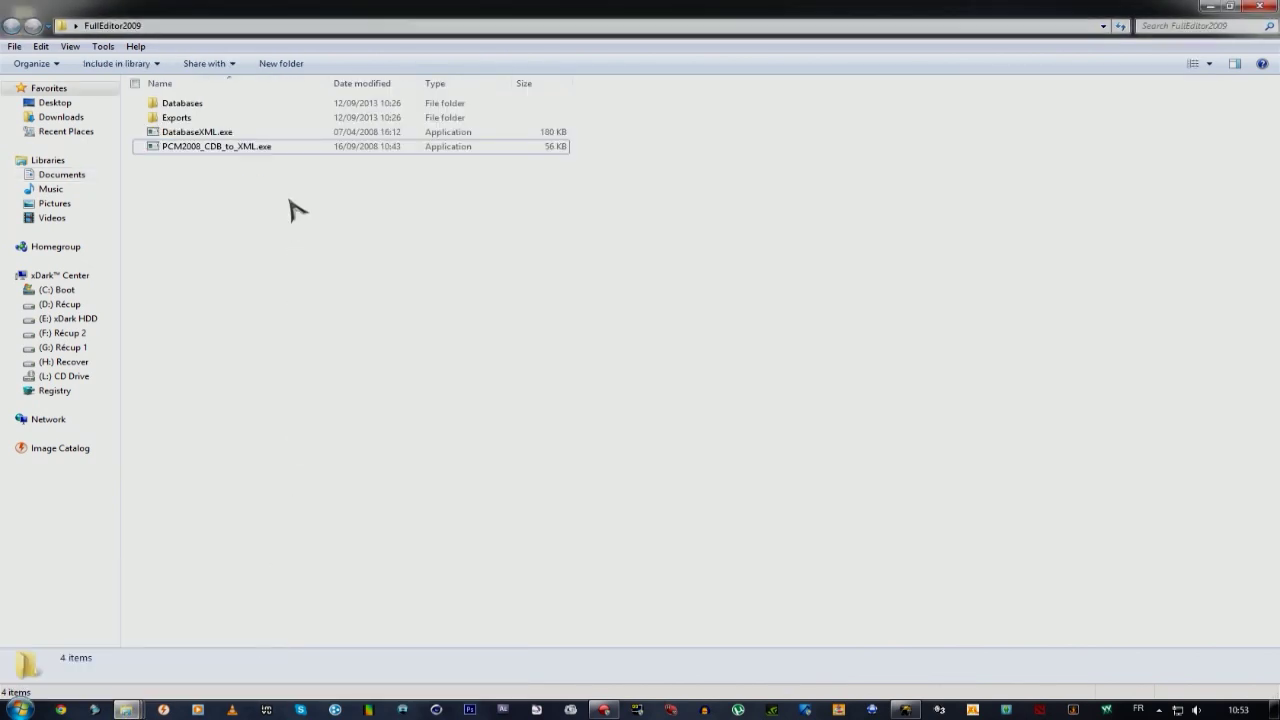
left_click(214, 152)
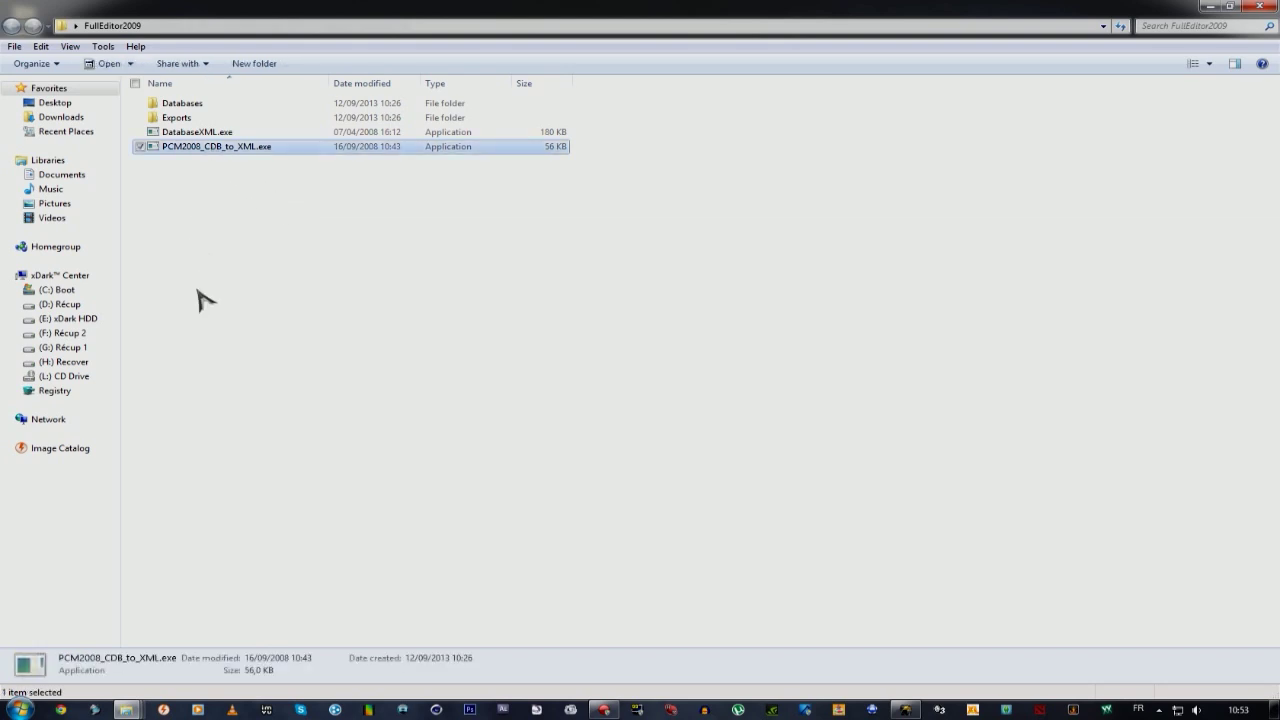
double_click(182, 152)
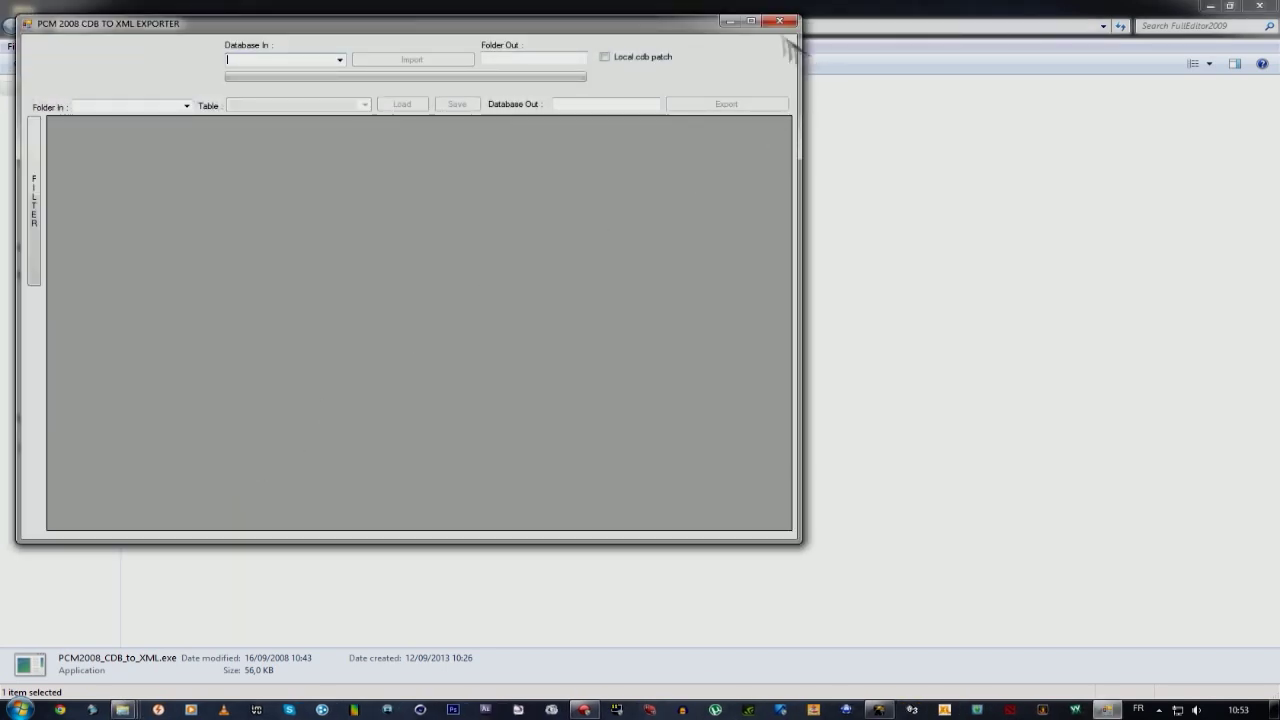
left_click(779, 22)
Copy FCDFCD.cdb from the Mod Database folder.
mouse_move(125, 710)
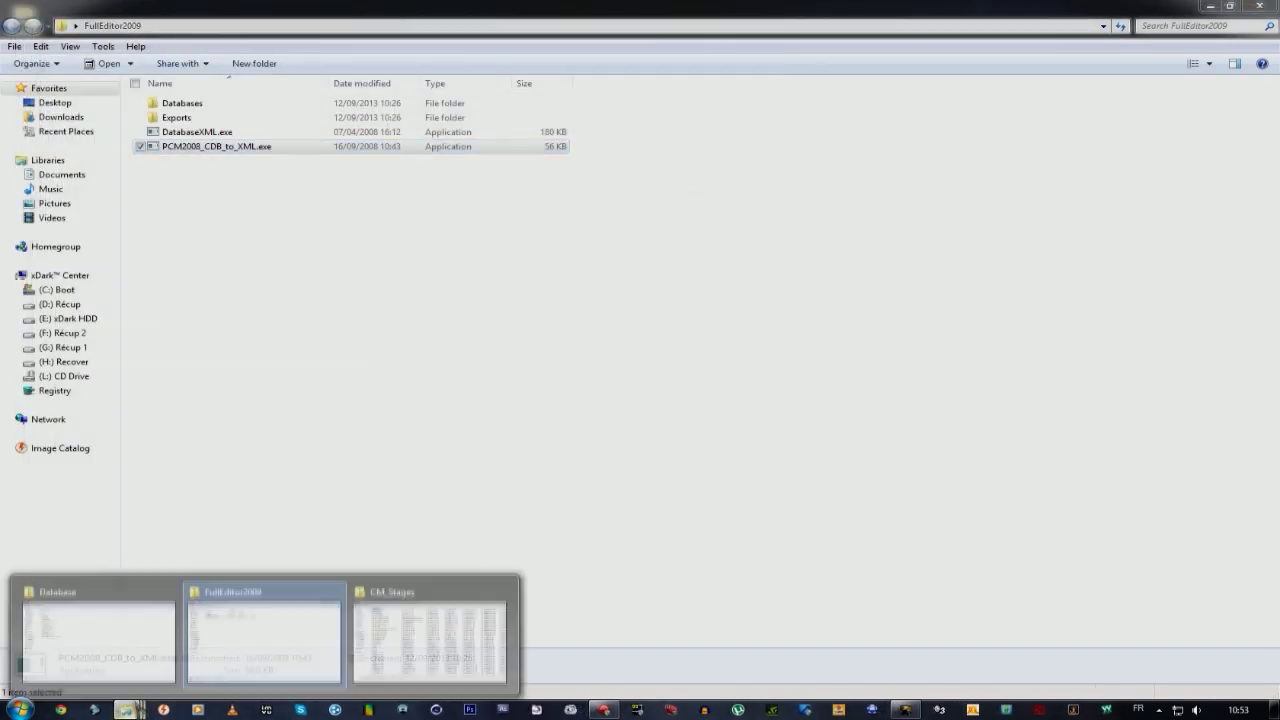
left_click(60, 632)
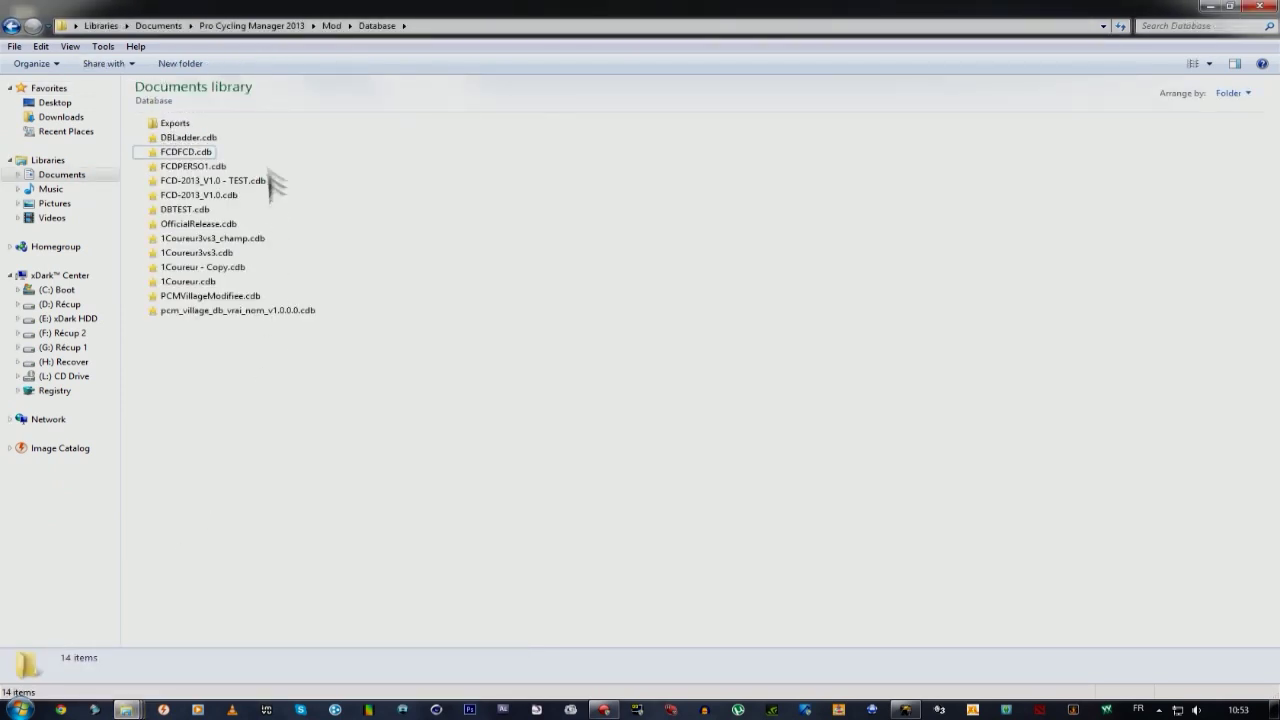
left_click(198, 163)
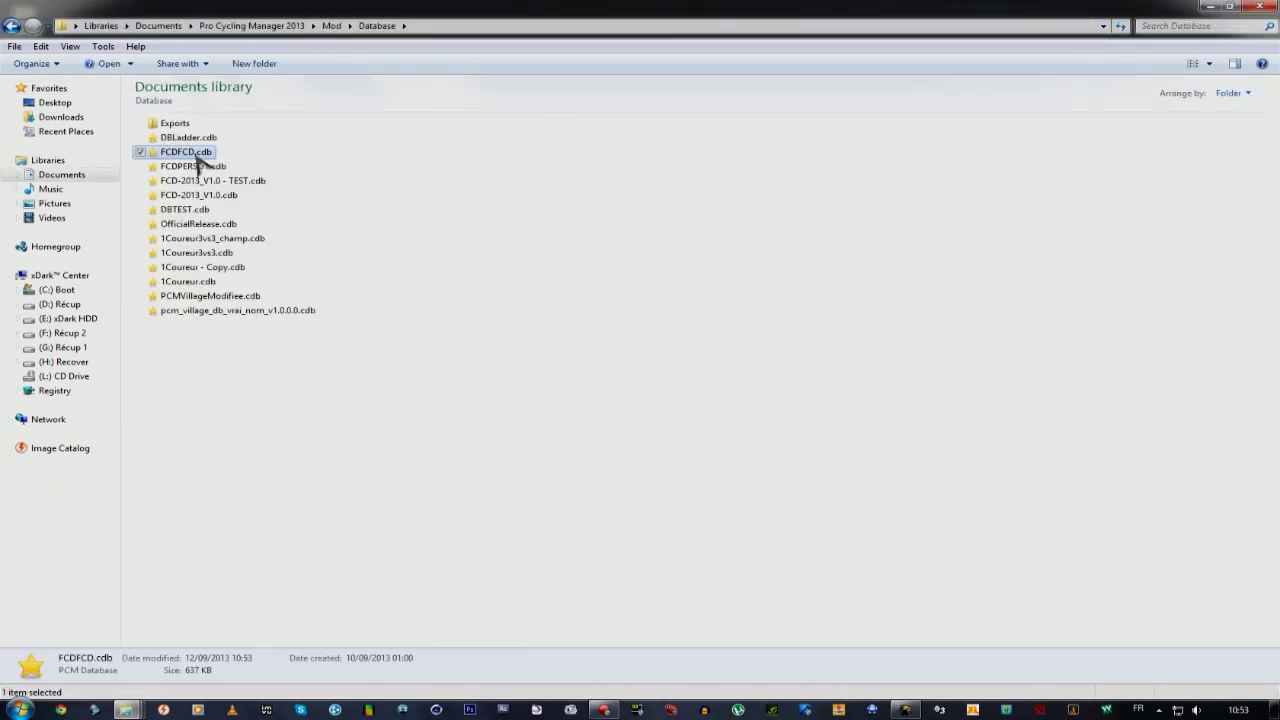
right_click(198, 162)
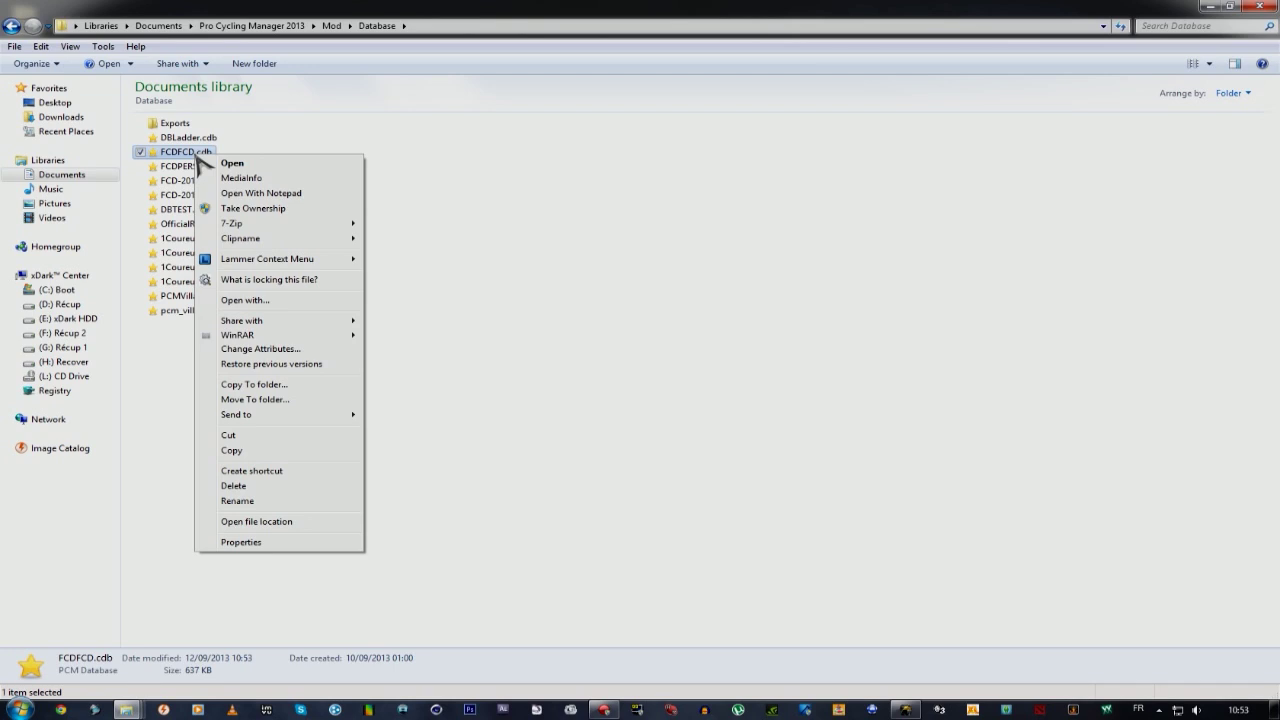
left_click(253, 451)
Open FullEditor2009's Databases folder and delete the old FCDFCD.cdb.
mouse_move(145, 708)
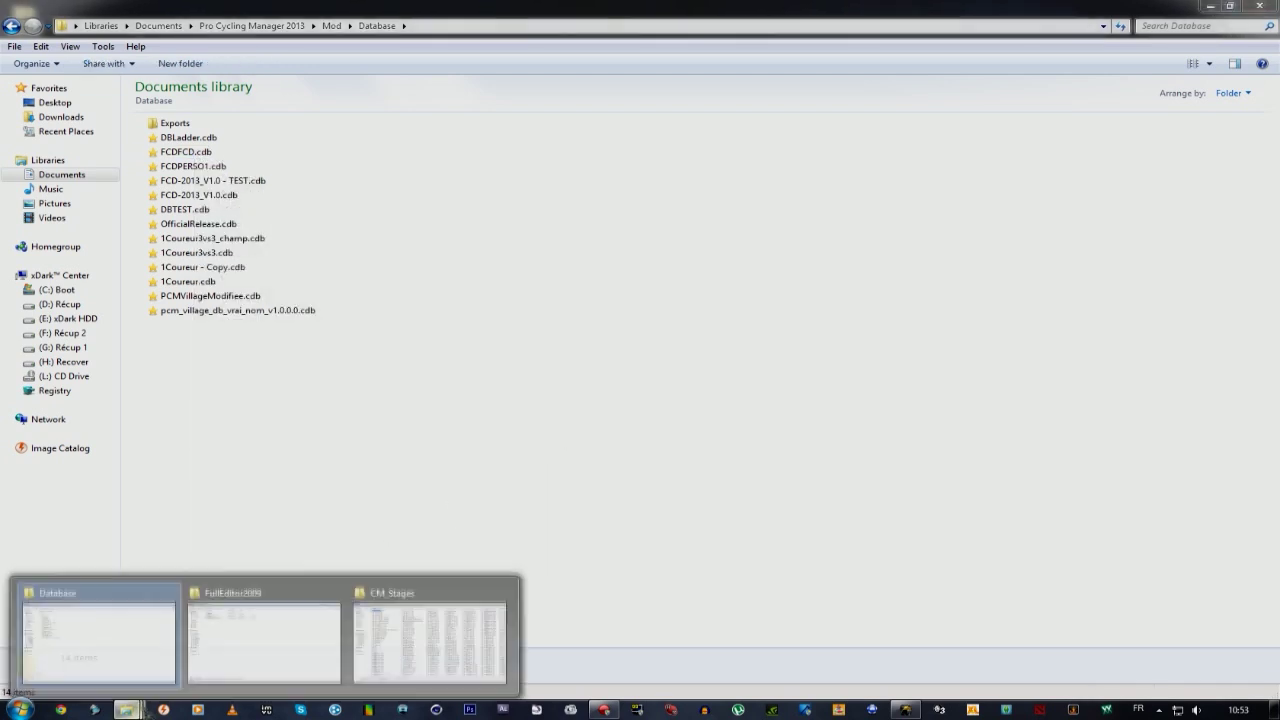
left_click(262, 630)
left_click(199, 109)
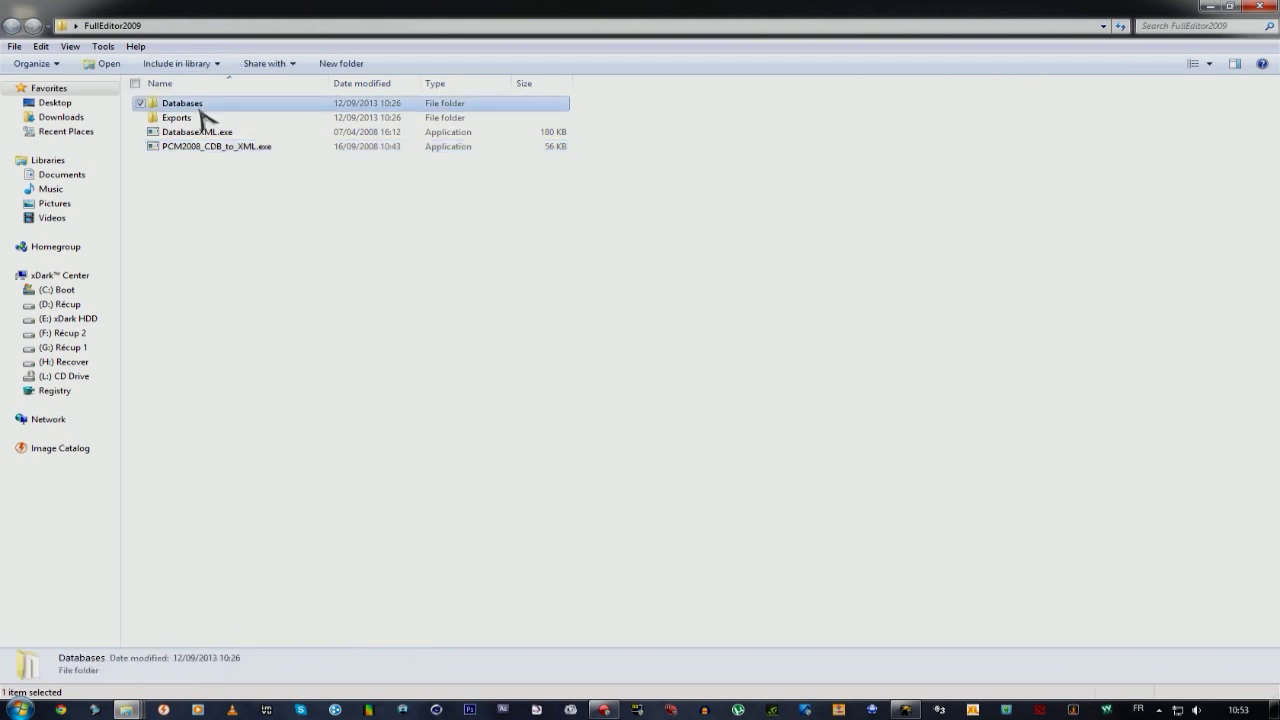
double_click(199, 110)
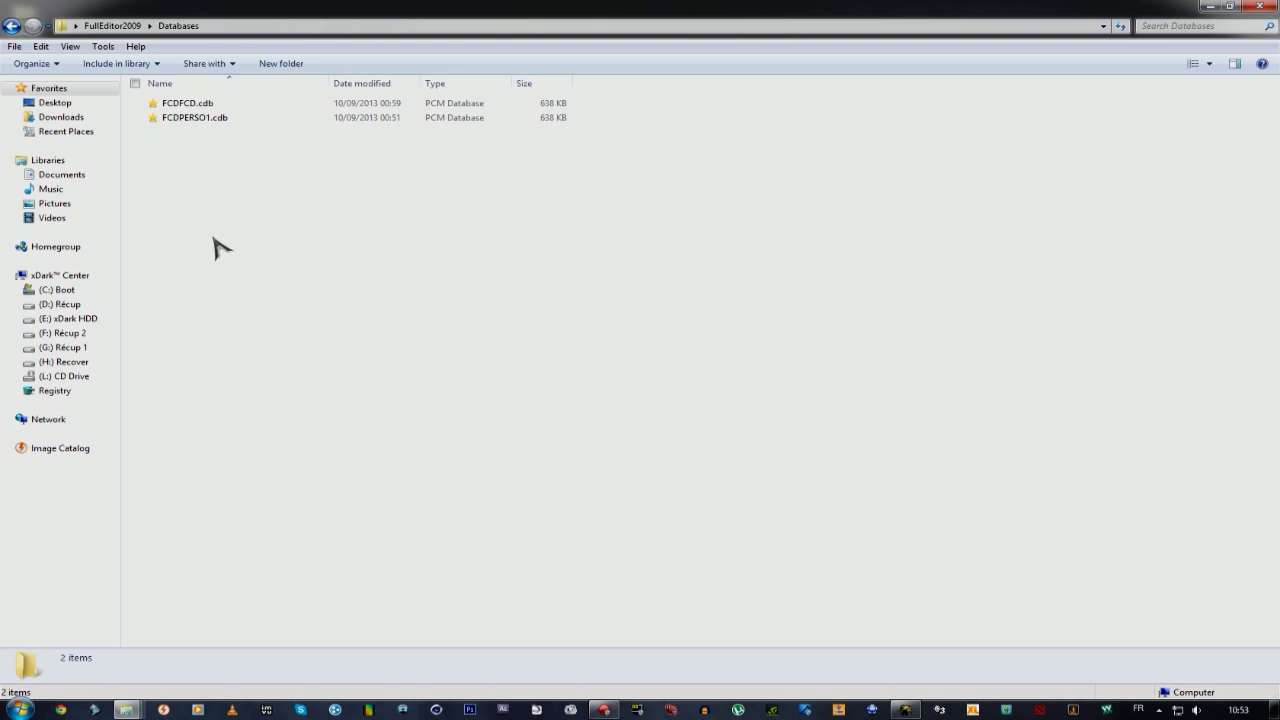
left_click(200, 104)
key("Delete")
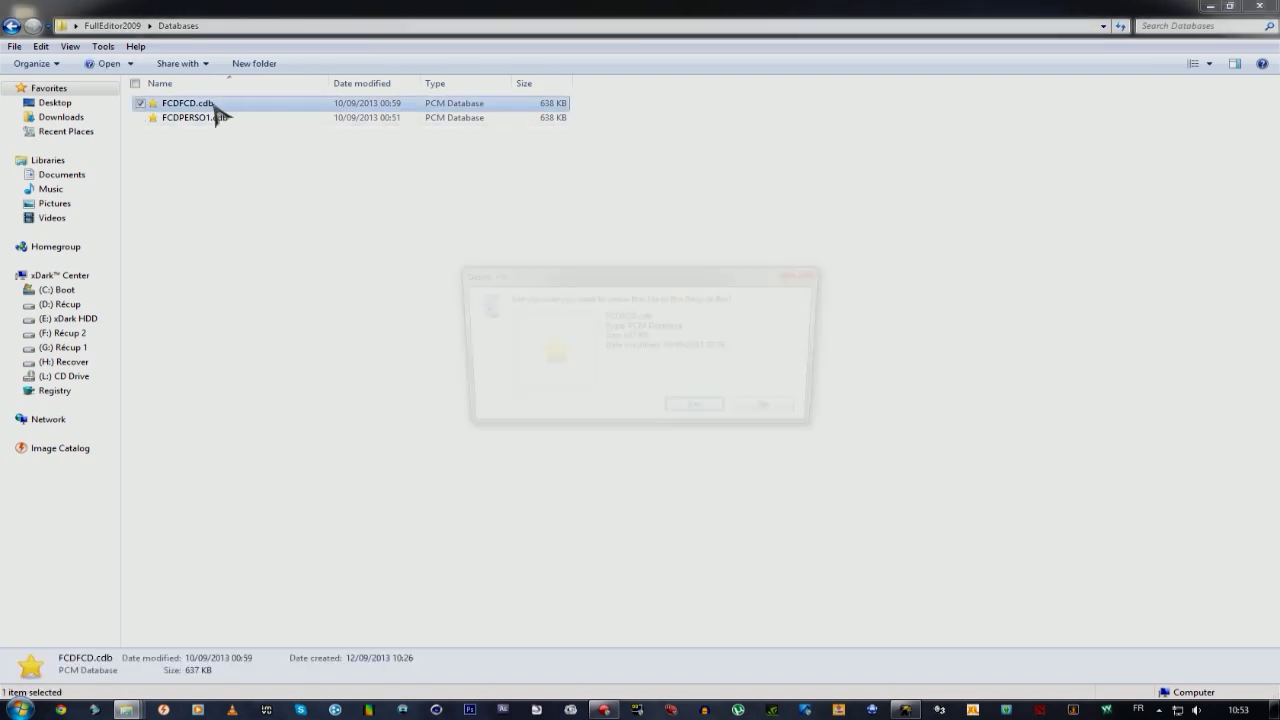
key("Return")
Delete FCDPERSO1.cdb, leaving only the new FCDFCD.cdb, and return to FullEditor2009.
left_click(212, 108)
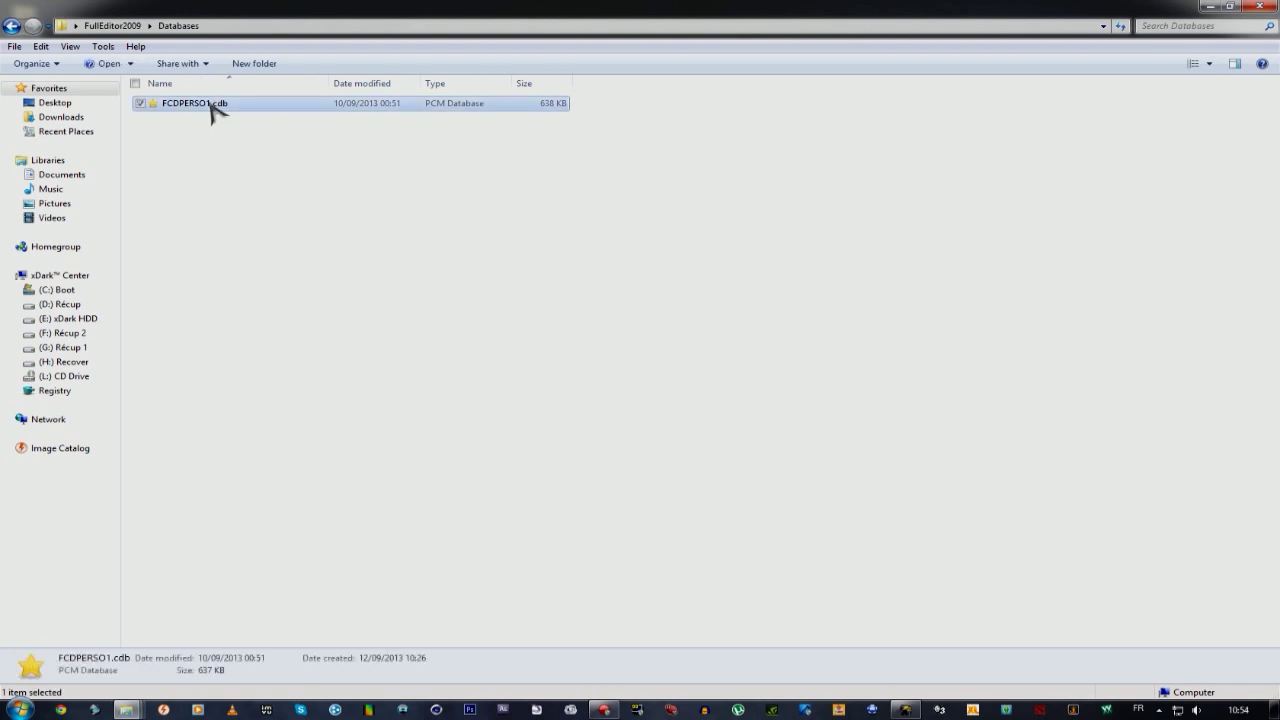
key("Delete")
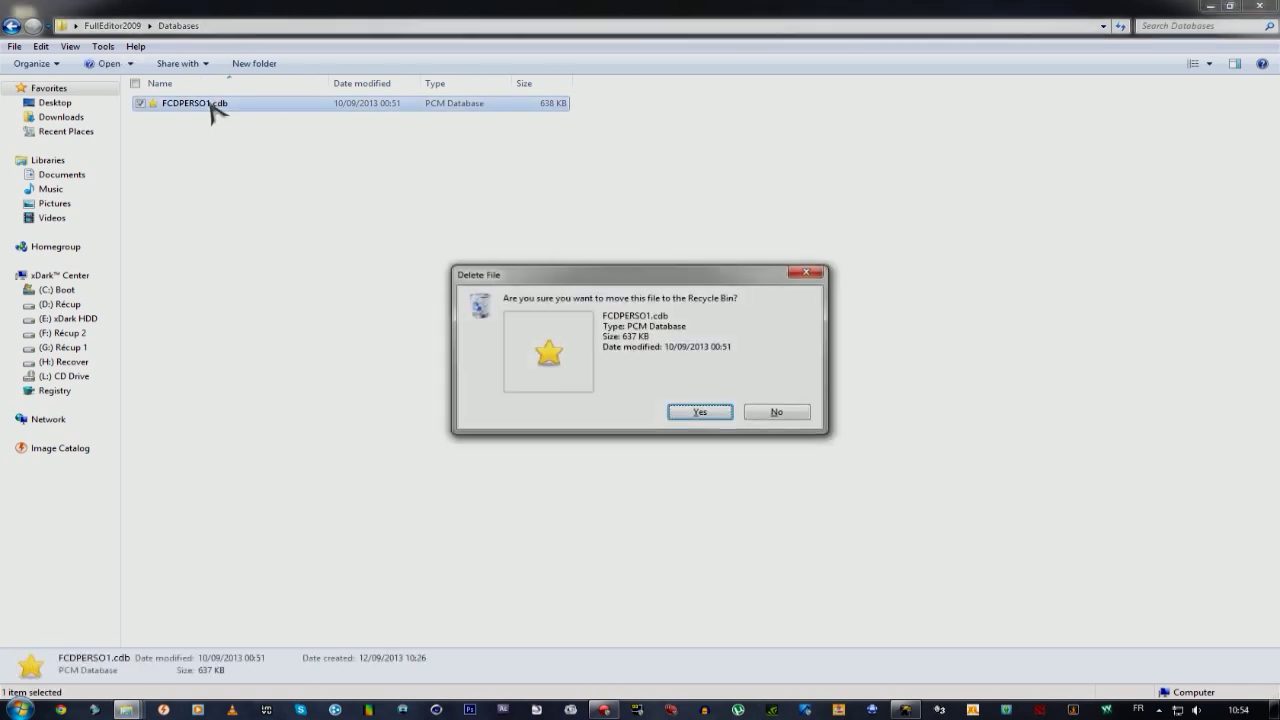
key("Return")
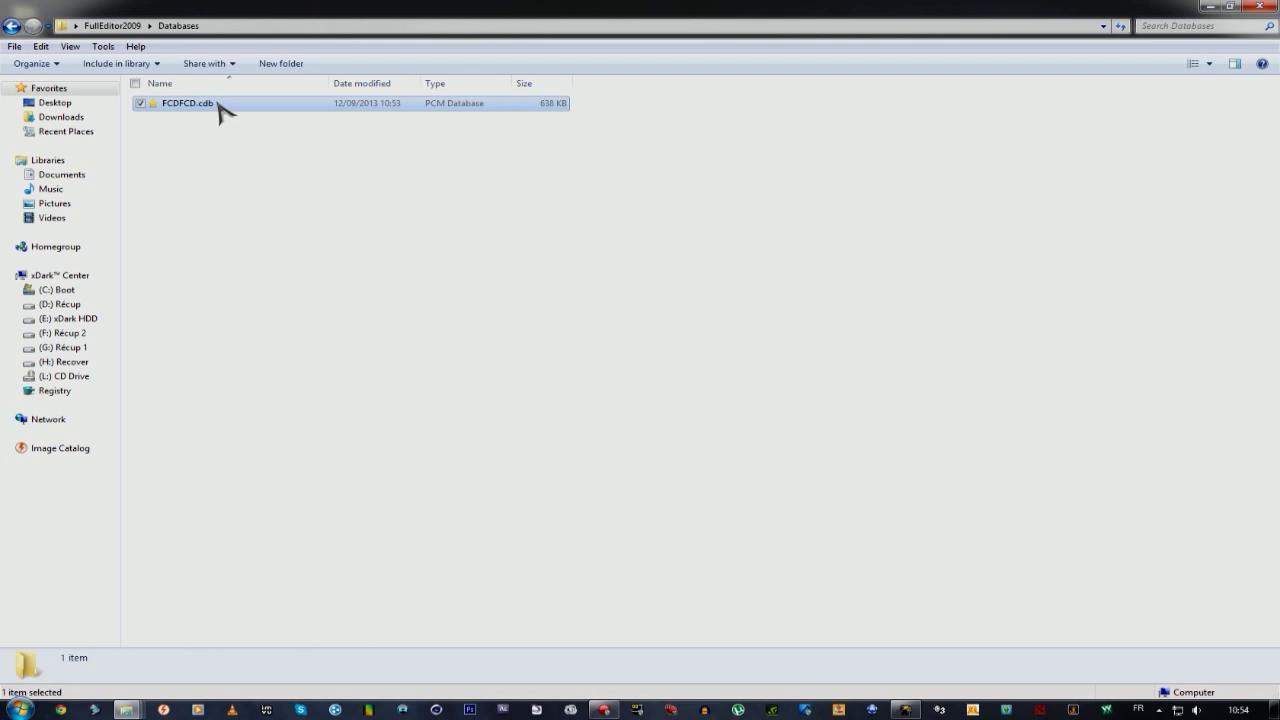
left_click(217, 108)
left_click(250, 200)
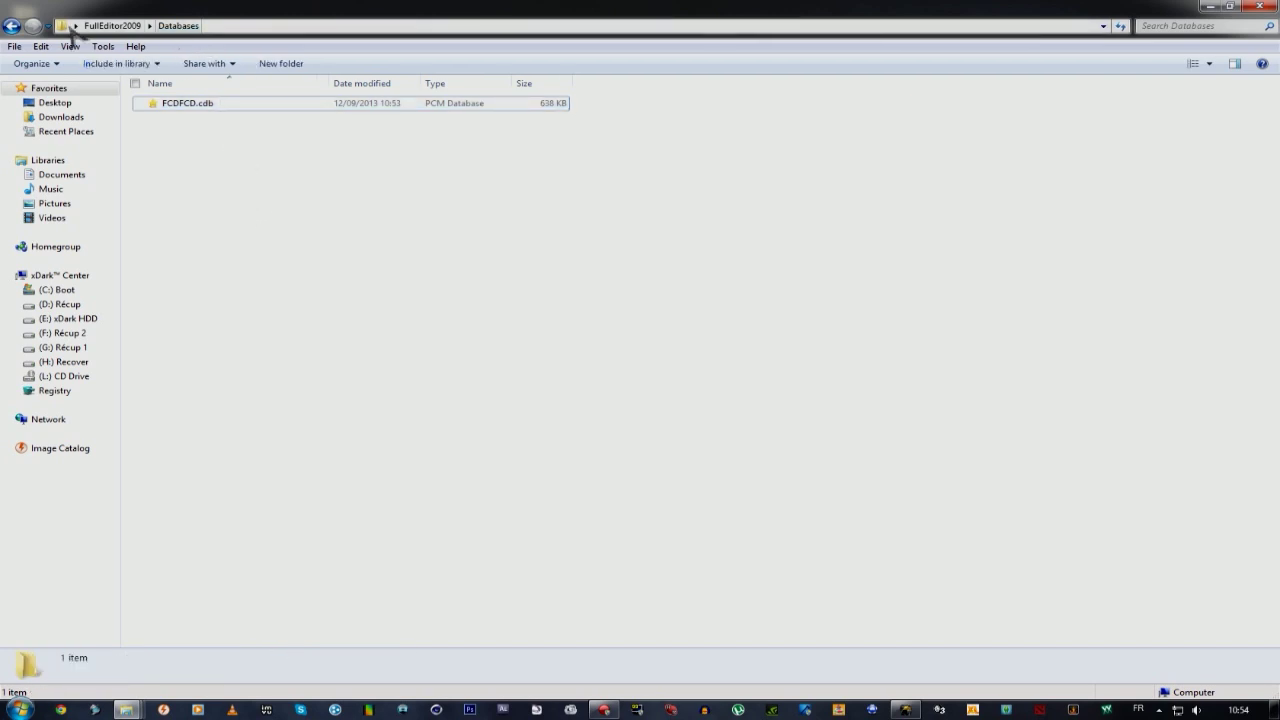
left_click(10, 26)
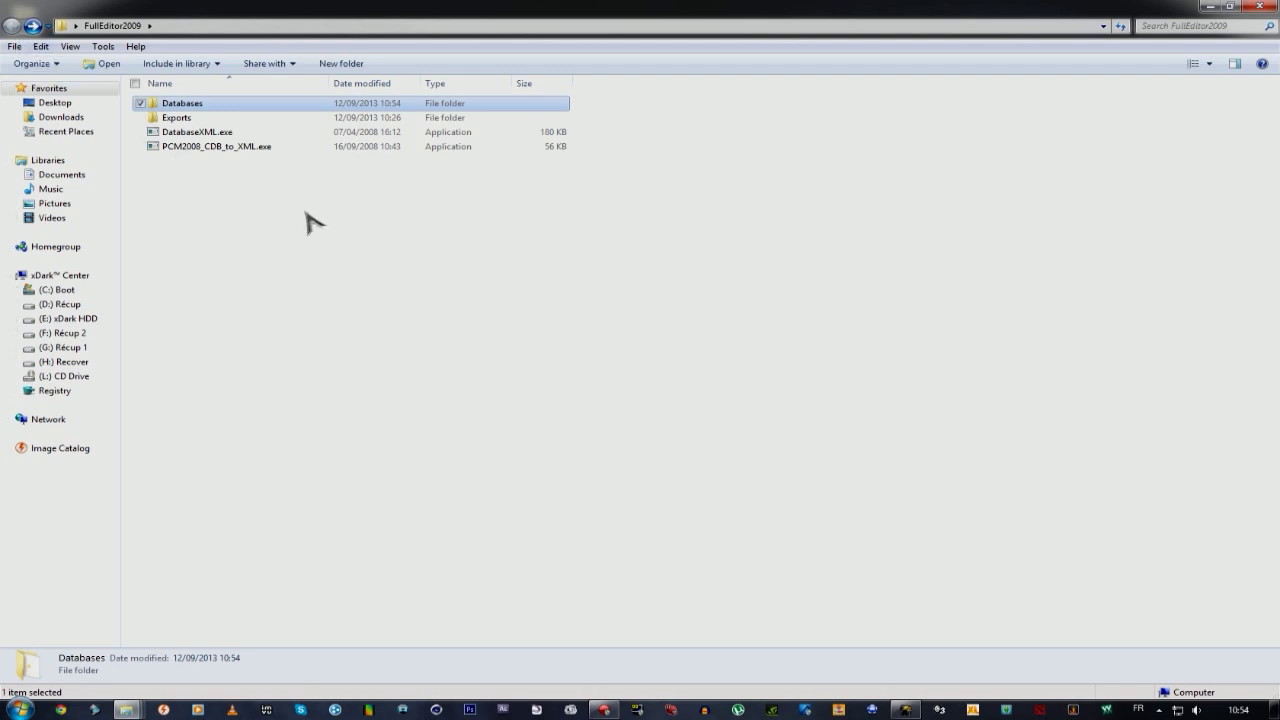
Launch the exporter, choose FCDFCD as Database In, and import it into Folder Out FCDTUTO1.
double_click(237, 148)
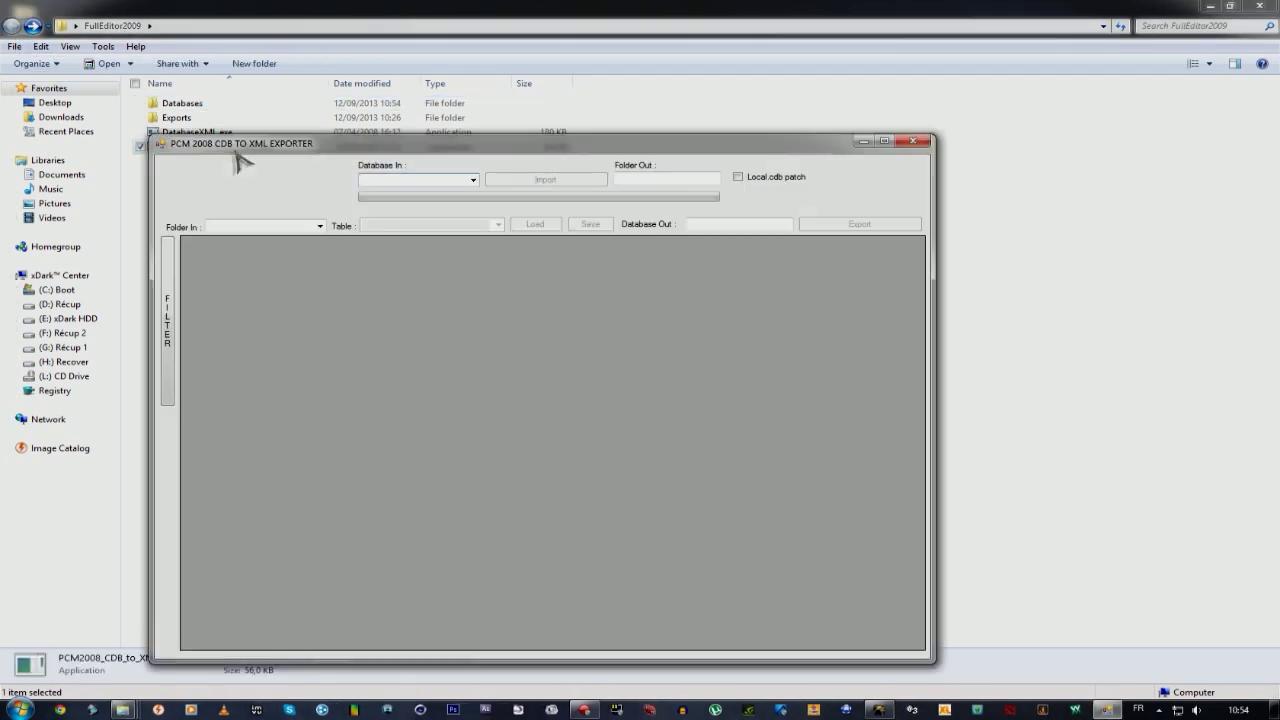
left_click_drag(262, 143, 323, 139)
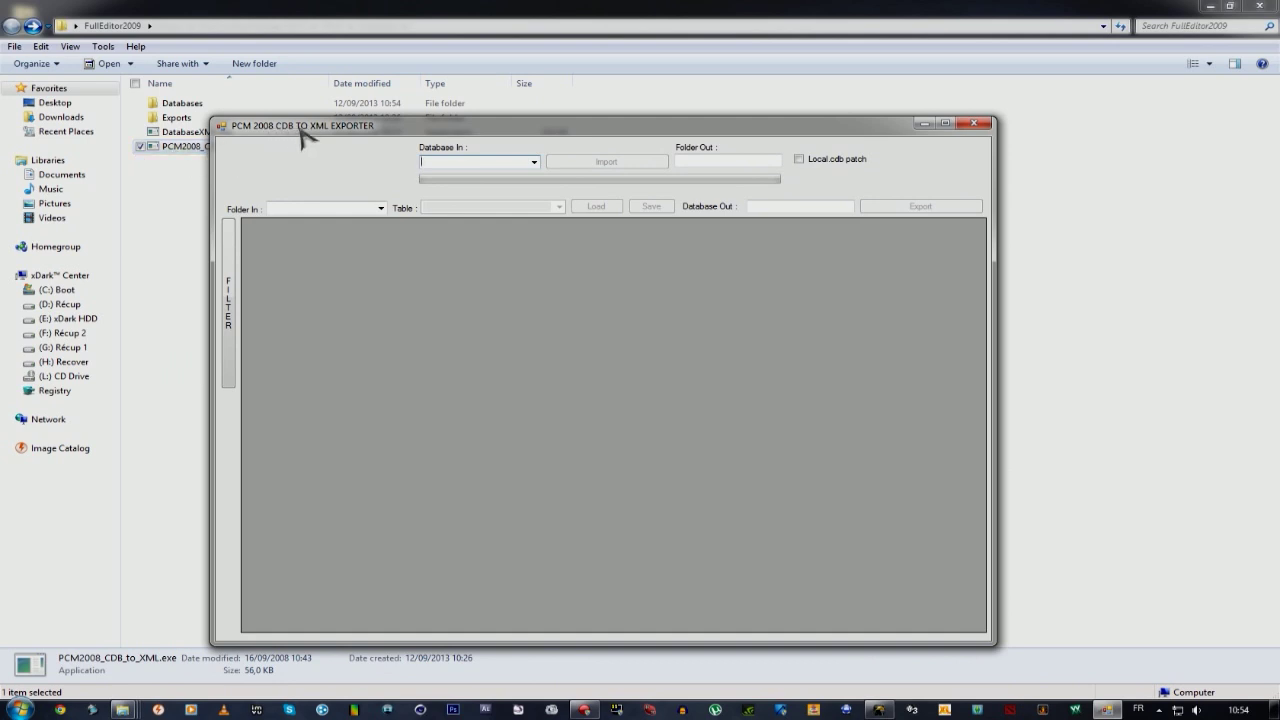
left_click(535, 162)
left_click(452, 177)
left_click(704, 163)
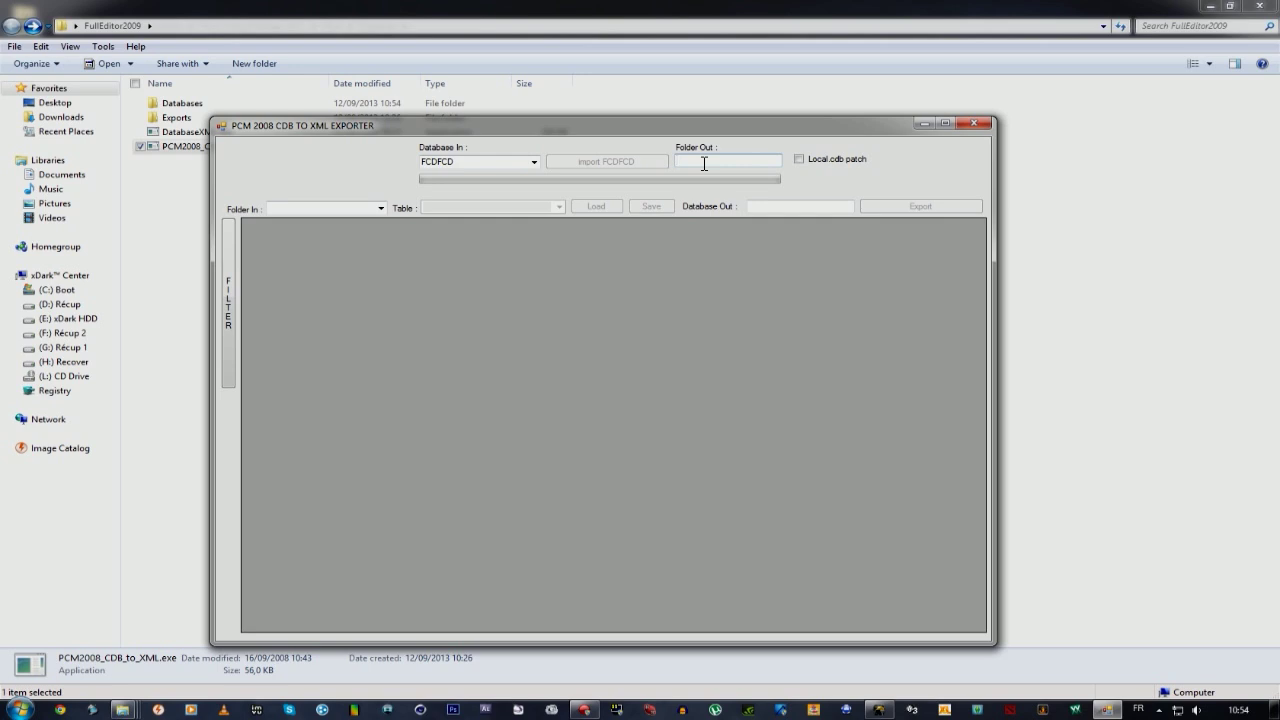
type("FCDTUTO1")
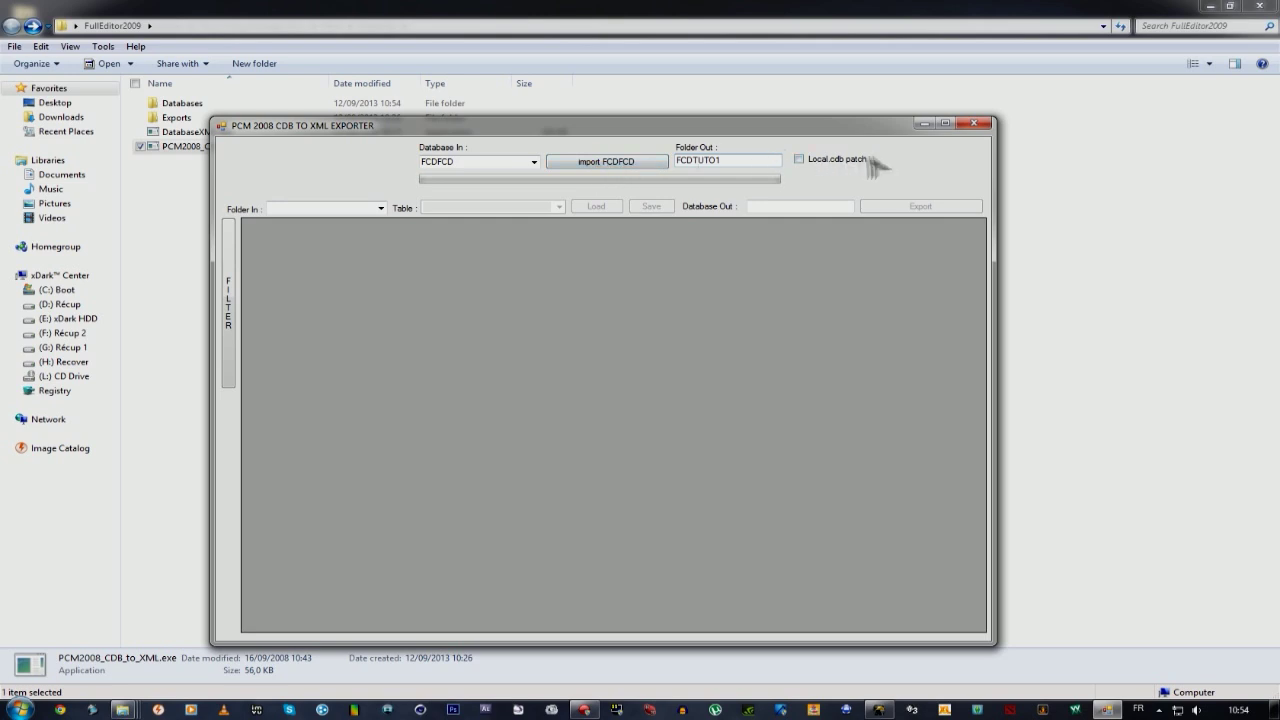
left_click(607, 165)
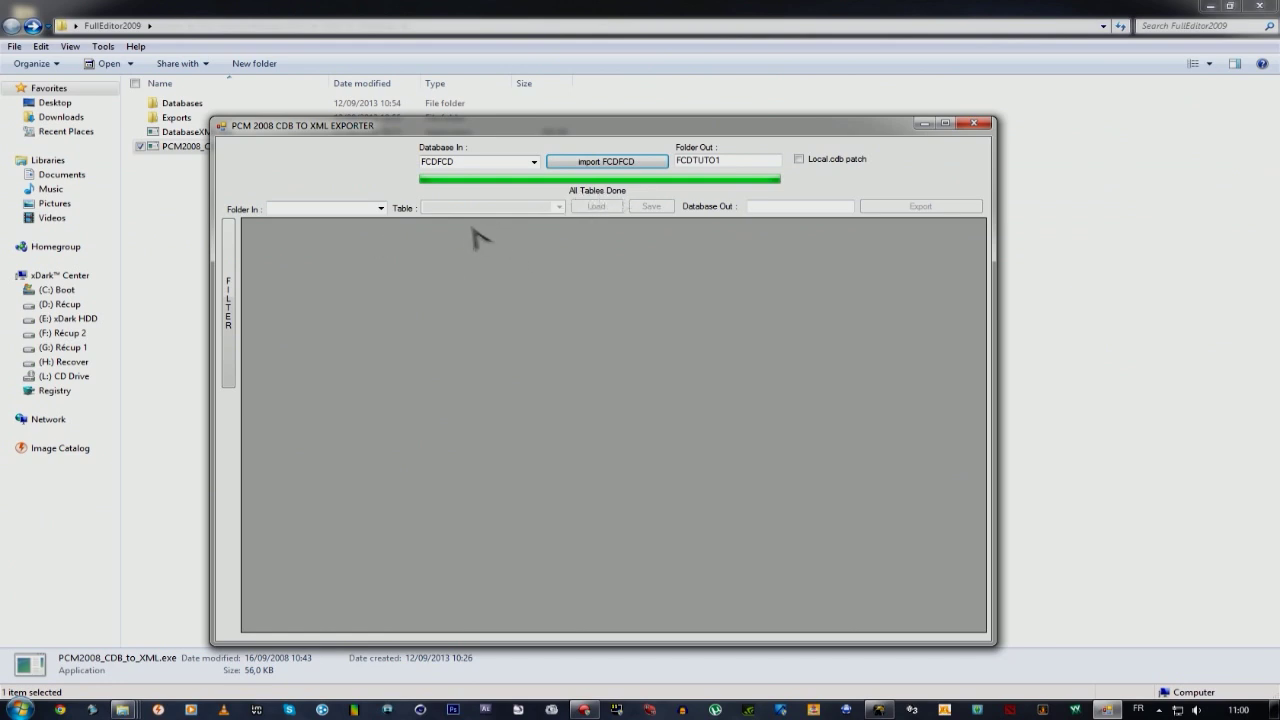
Load the STA_race table from folder FCDTUTO1 and scroll to Tutoriel race row 633.
left_click(279, 209)
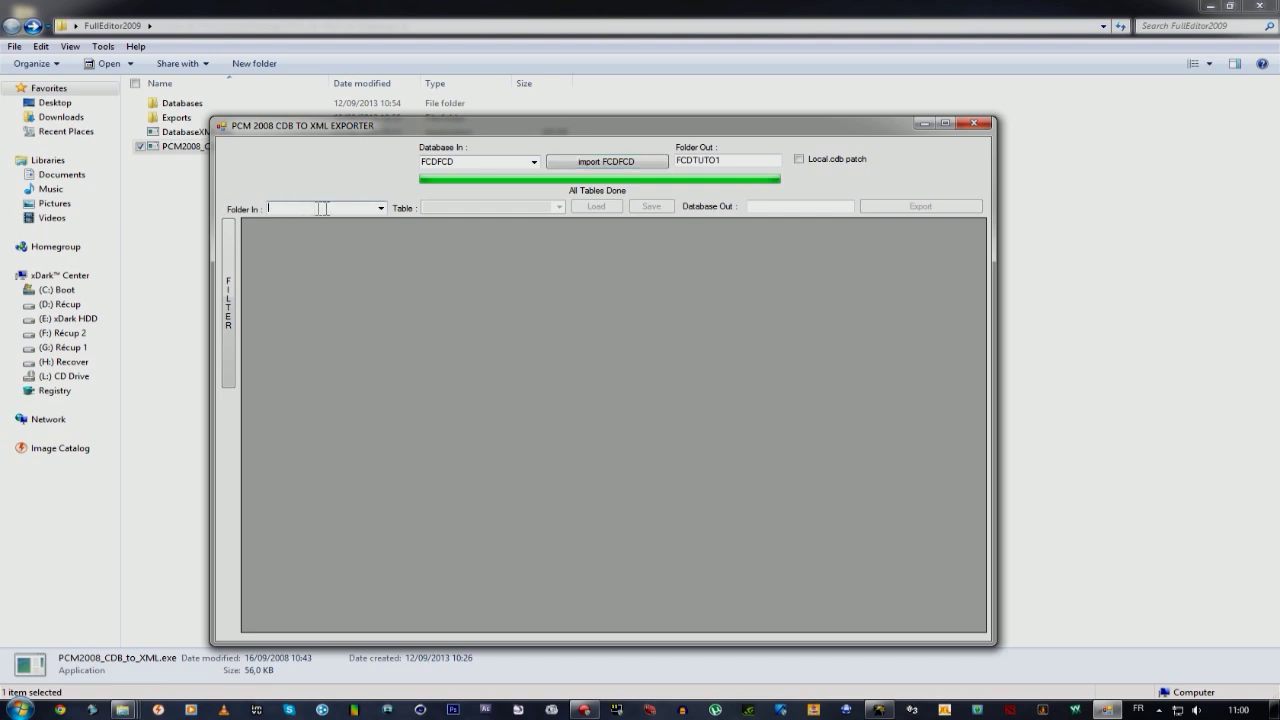
left_click(381, 208)
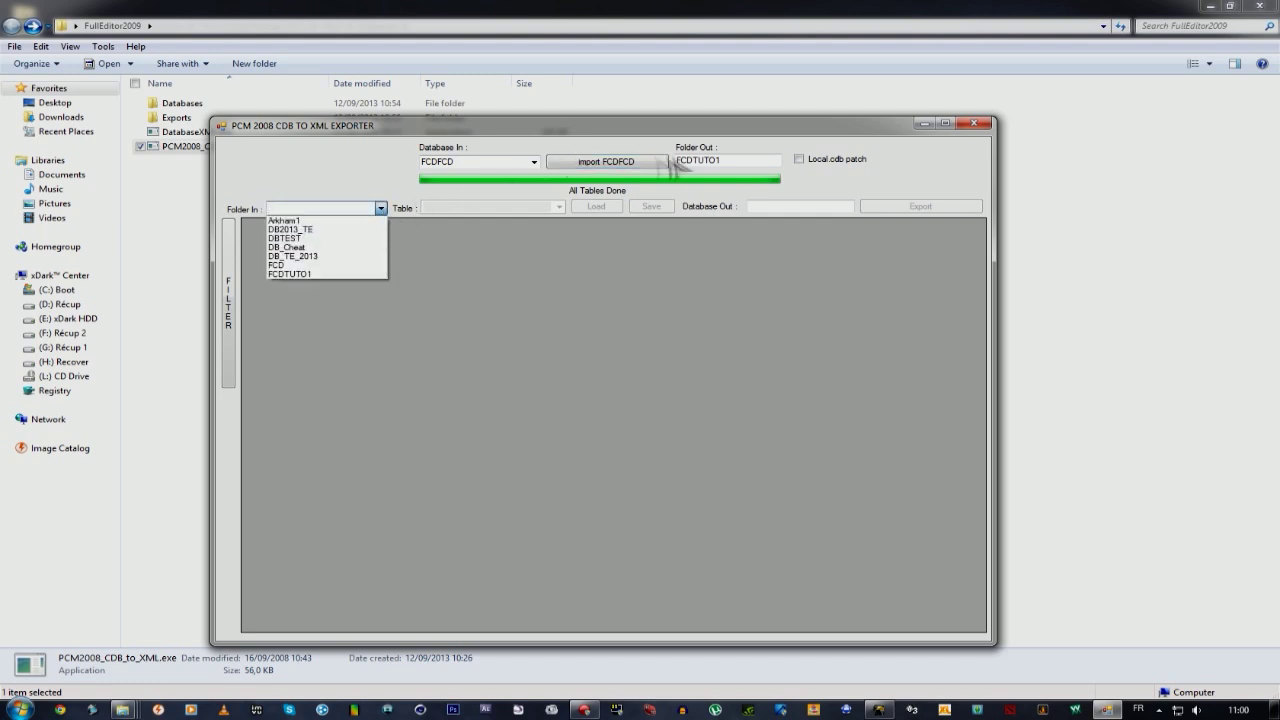
left_click(314, 274)
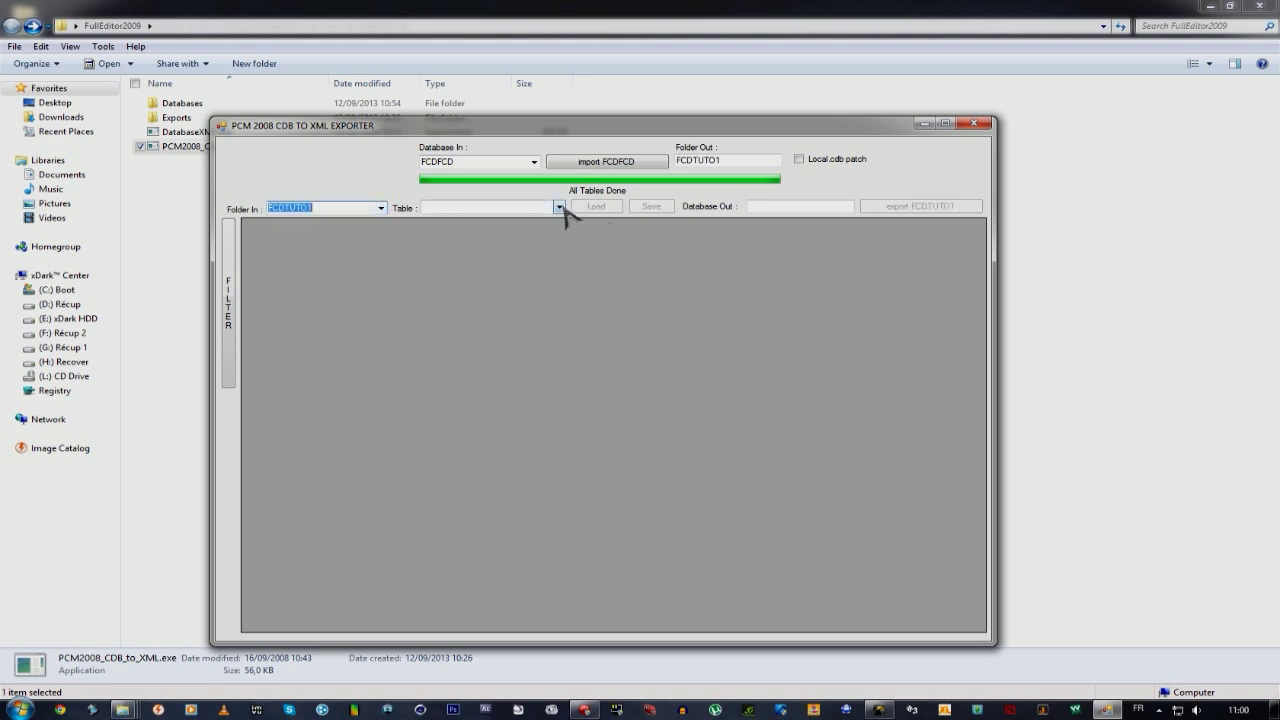
left_click(560, 208)
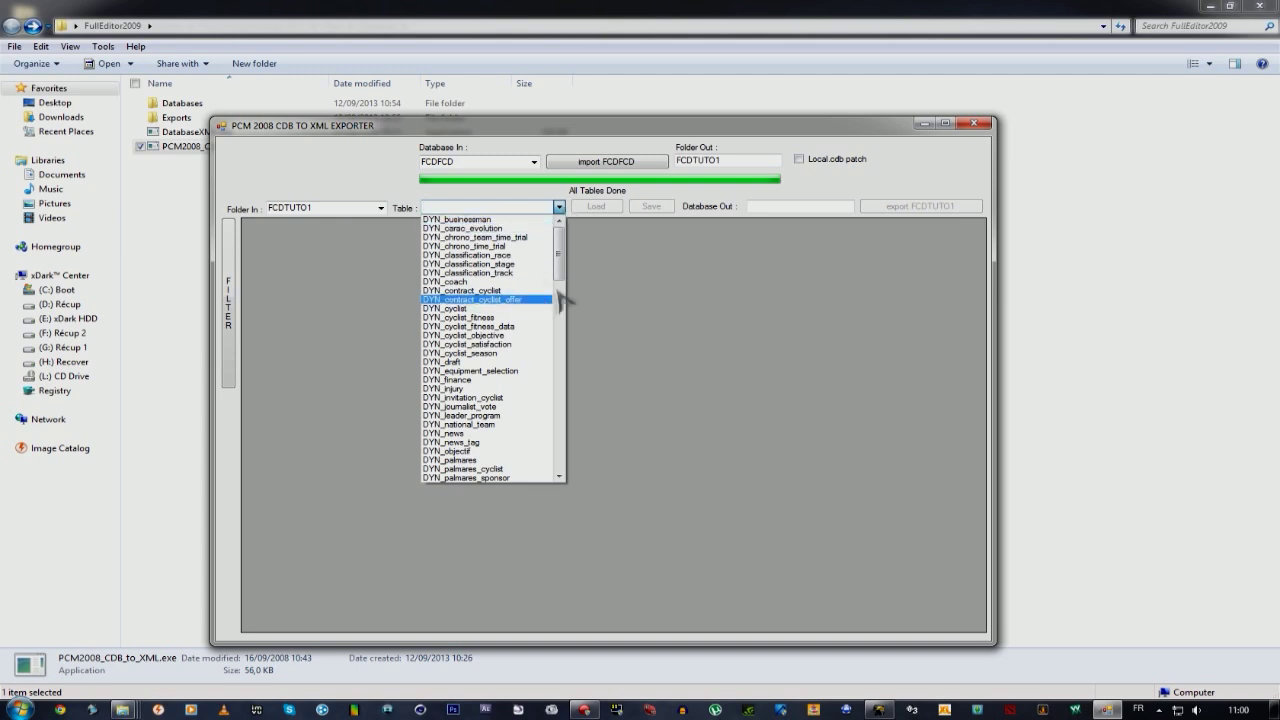
scroll(563, 287, "down", 6)
left_click_drag(563, 287, 566, 426)
left_click(540, 264)
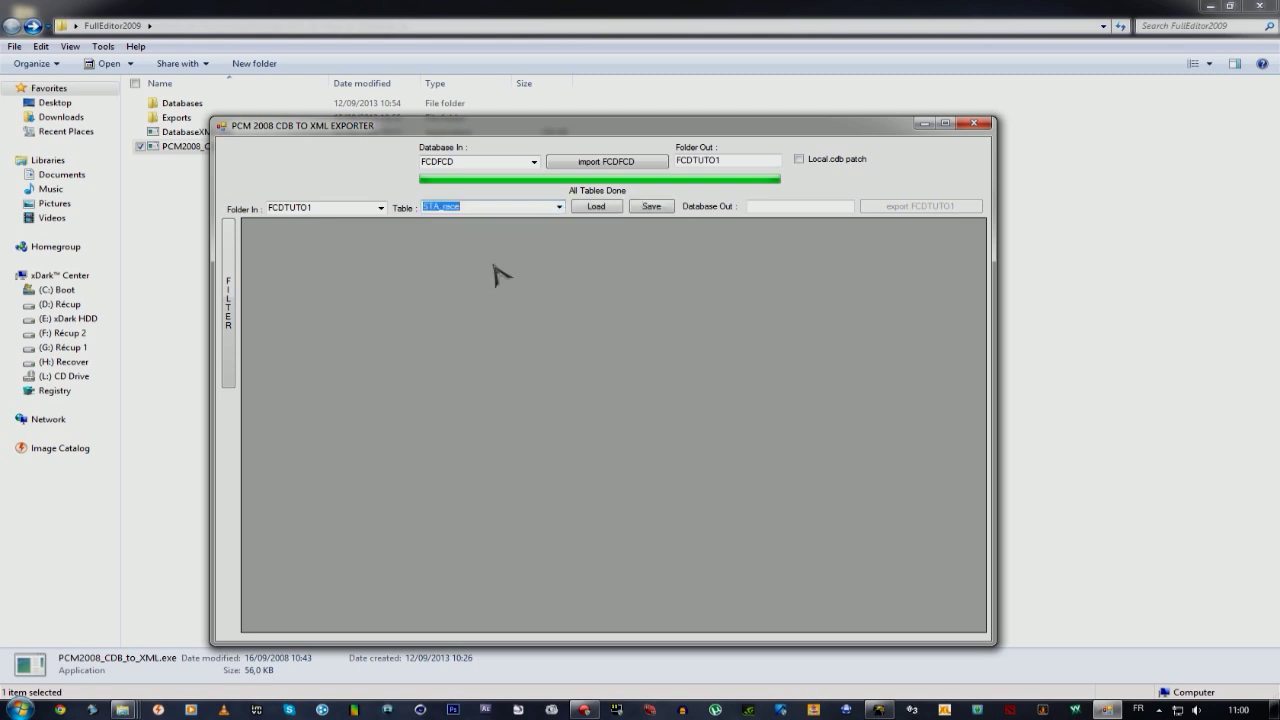
left_click(599, 209)
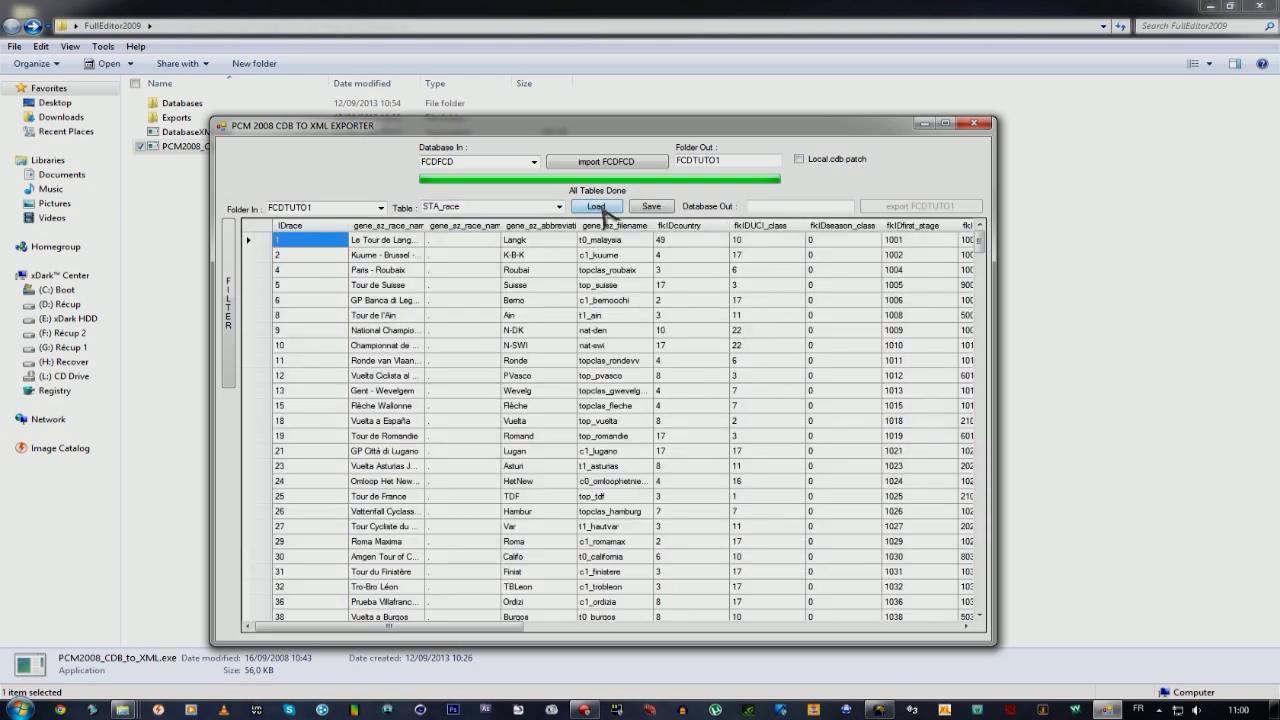
left_click_drag(983, 245, 990, 620)
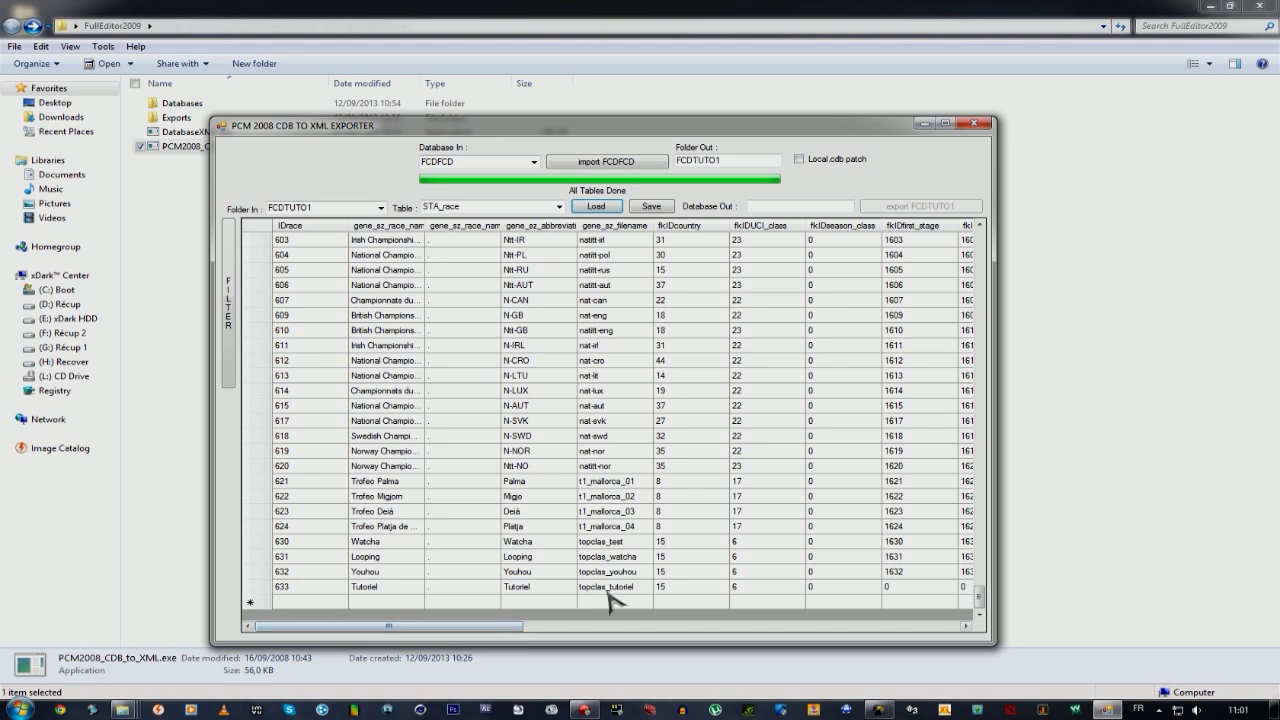
left_click_drag(472, 630, 553, 631)
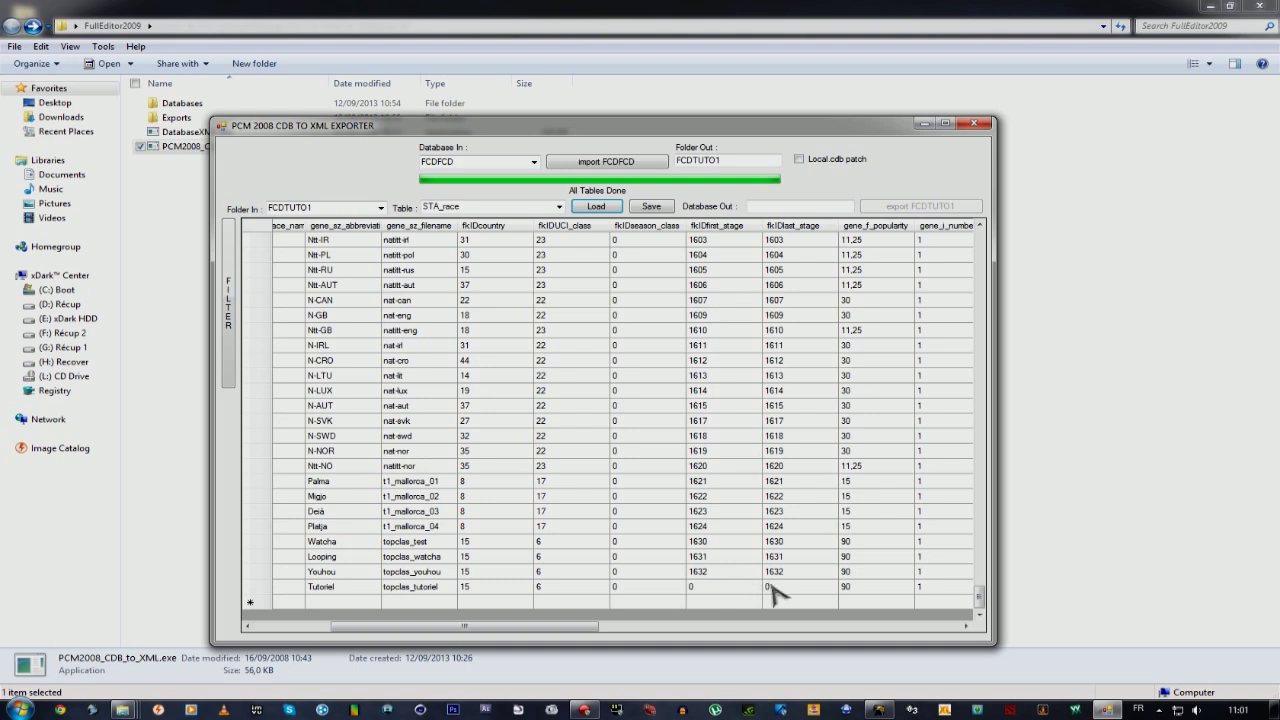
Set the Tutoriel race's first and last stage to 1633 and enter the organiser's e-mail address.
left_click(720, 586)
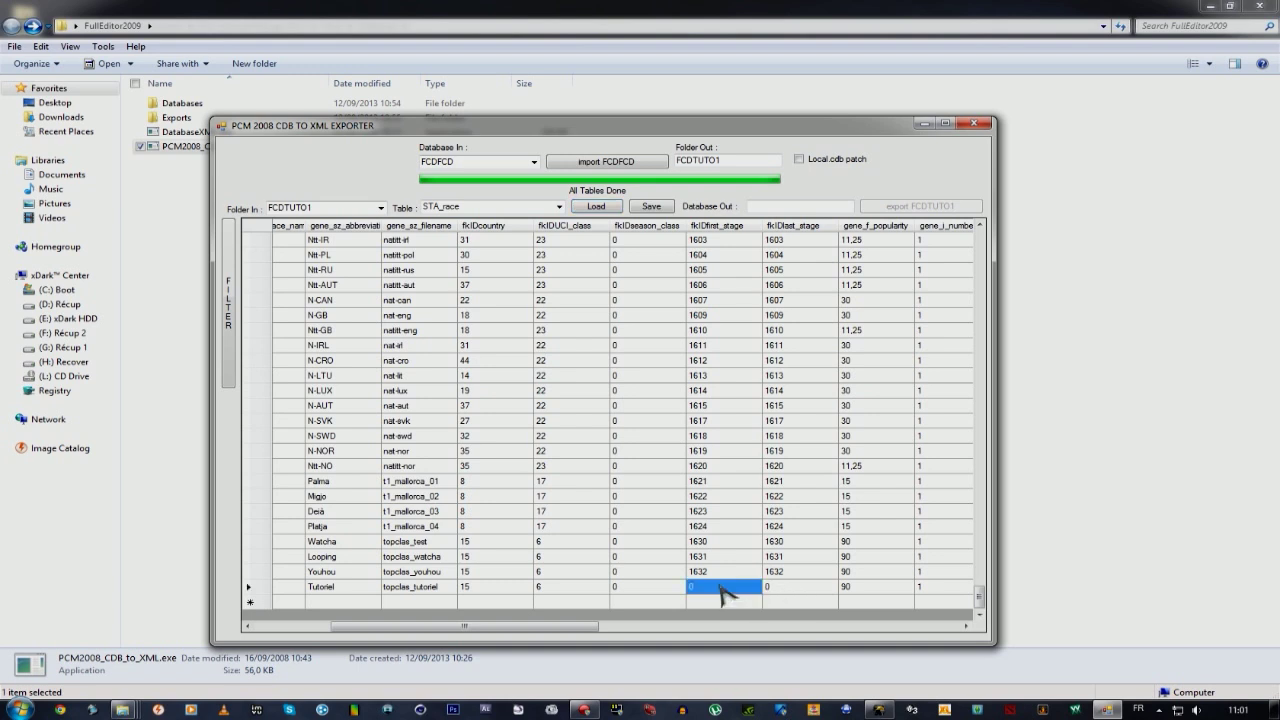
left_click_drag(573, 634, 598, 638)
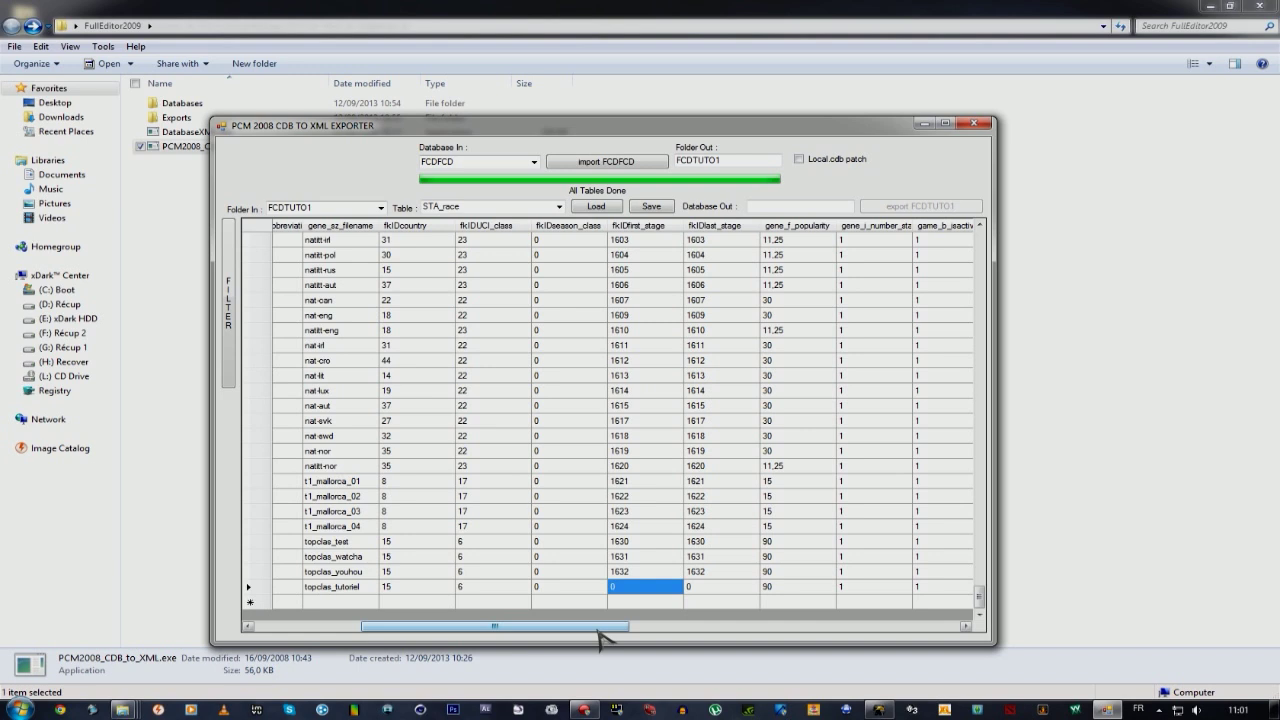
type("1633")
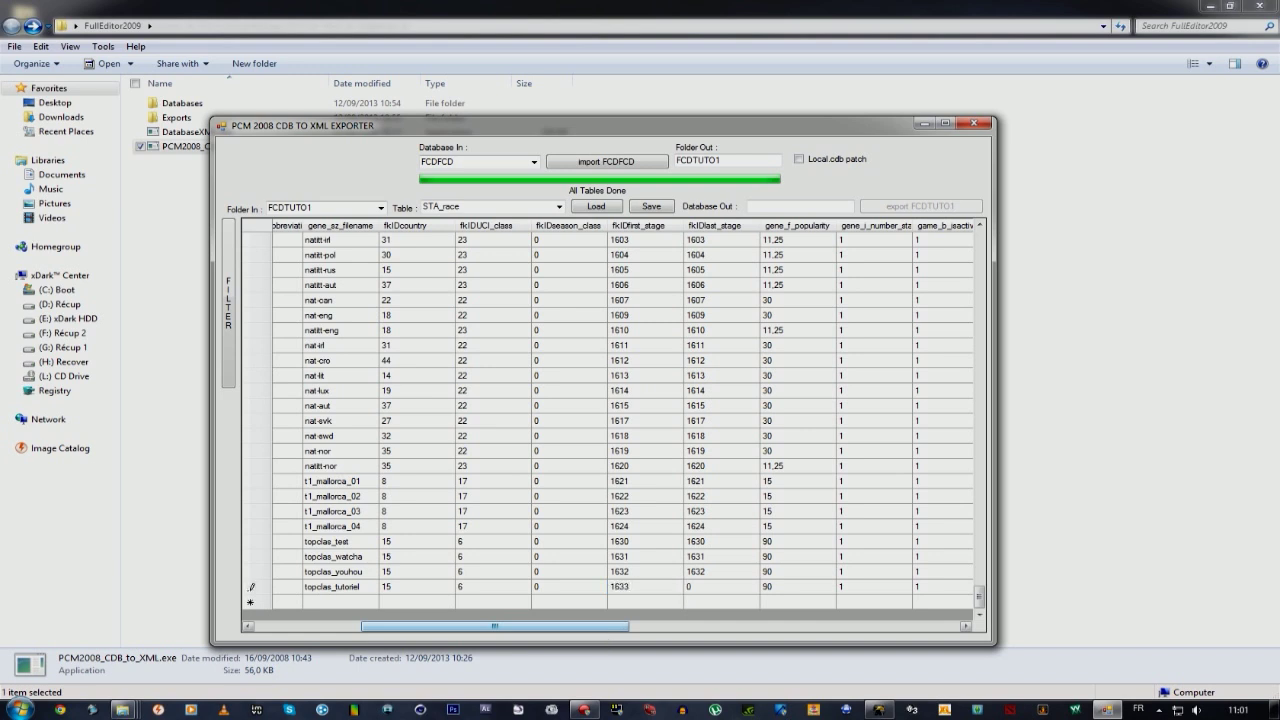
key("Tab")
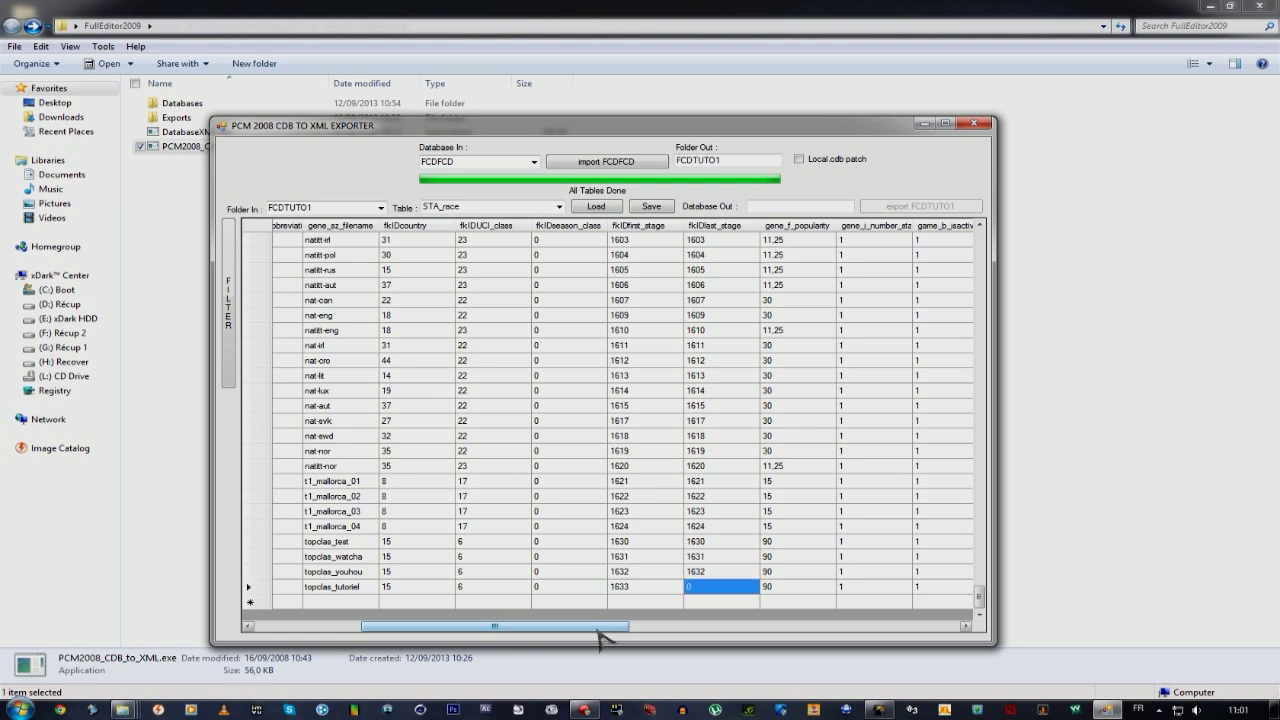
type("1633")
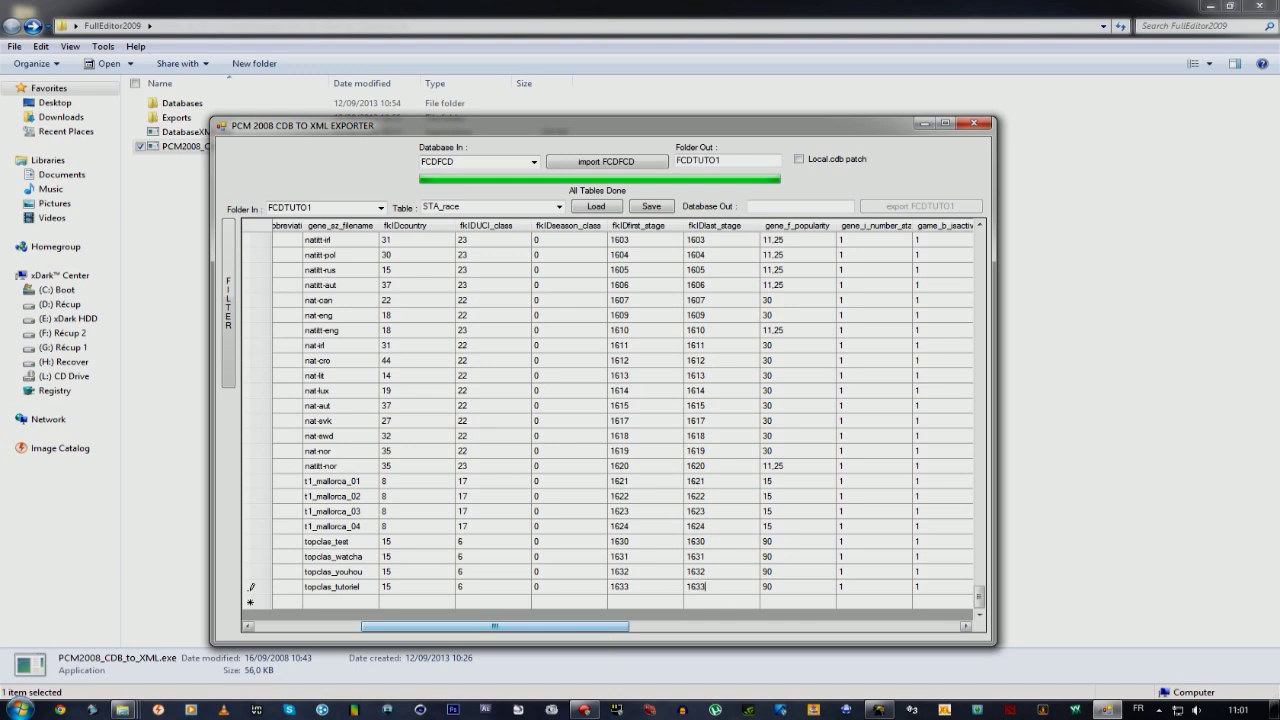
key("Tab")
key("Tab")
key("Tab")
key("Tab")
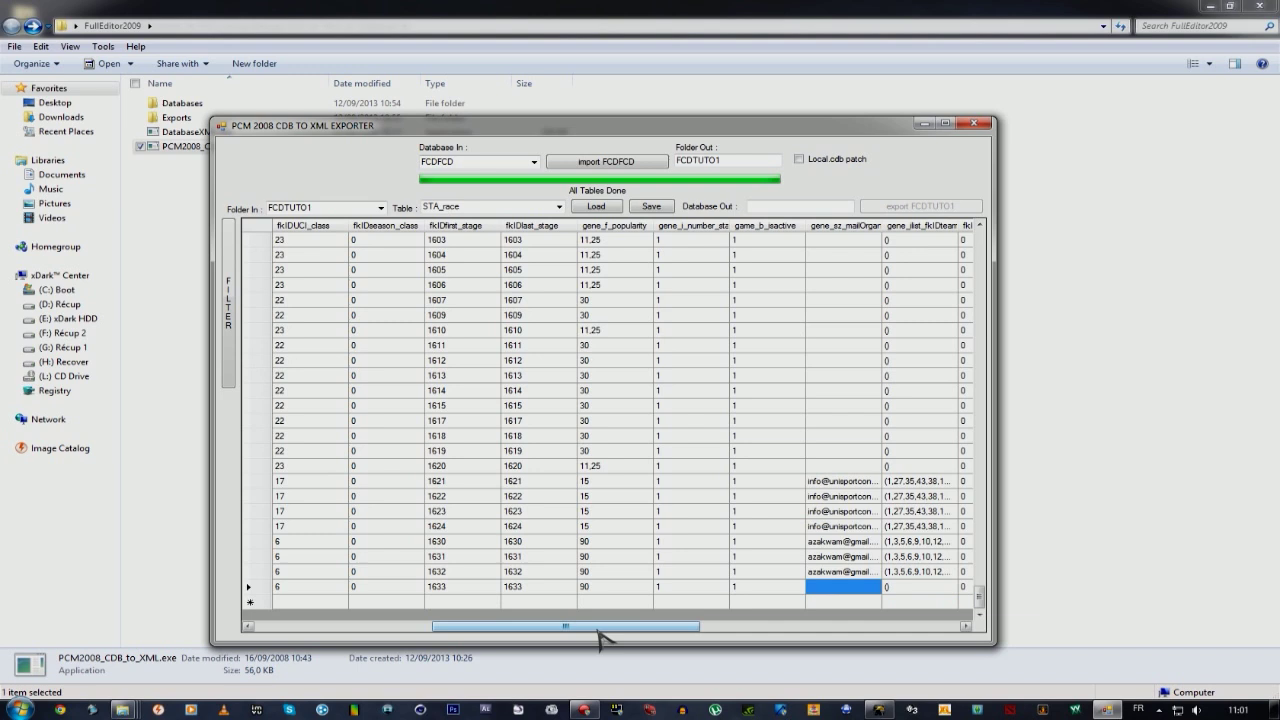
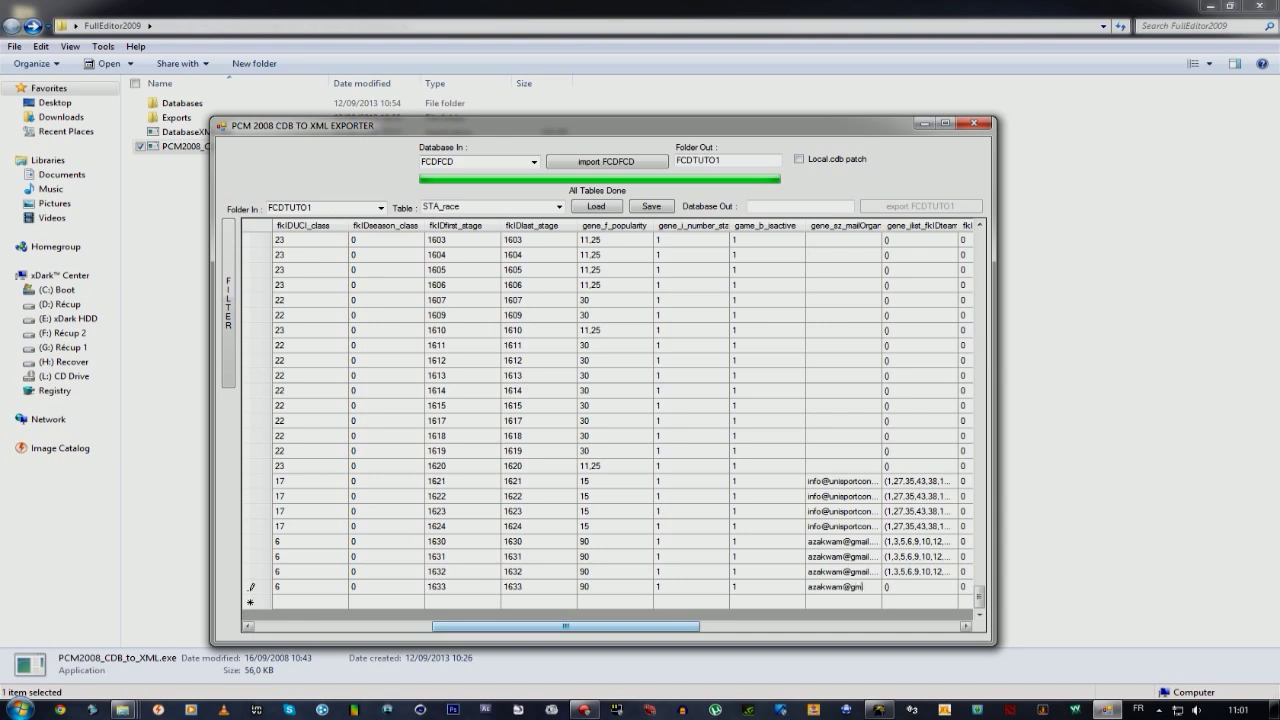
key("Tab")
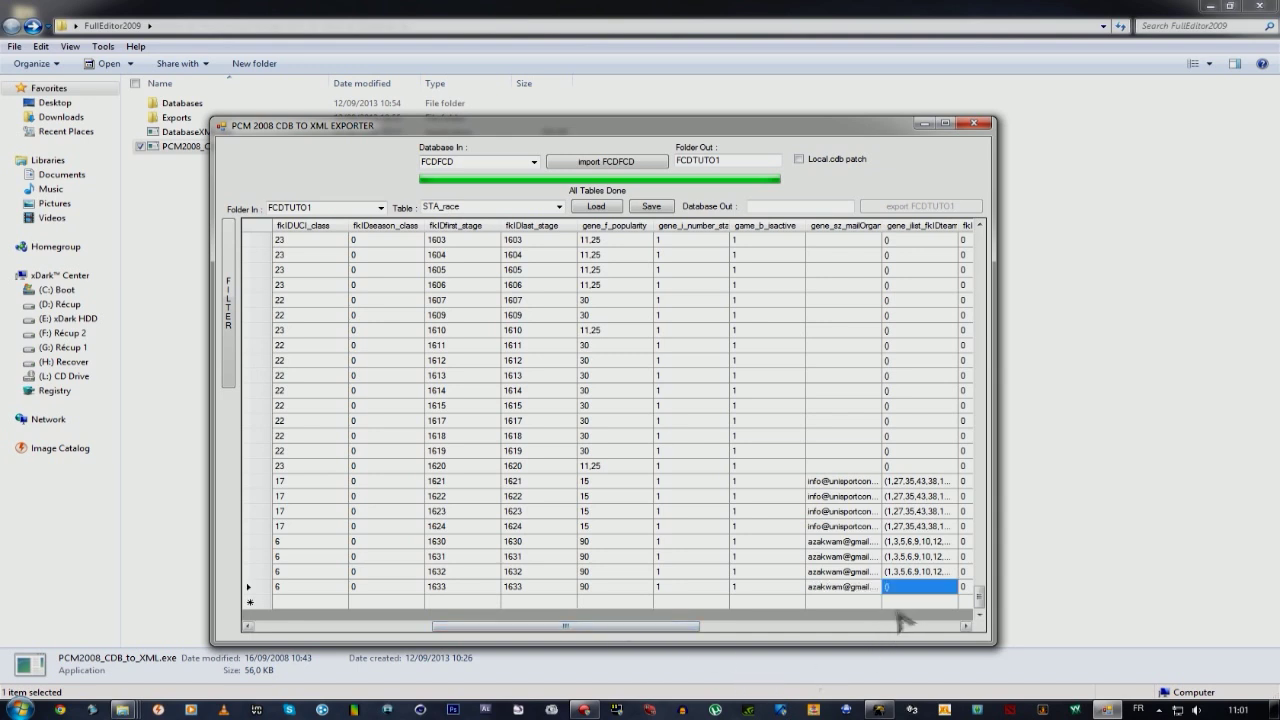
Copy Youhou's gene_list_fkIDteam team list into the Tutoriel race row.
left_click_drag(705, 630, 785, 630)
left_click(700, 573)
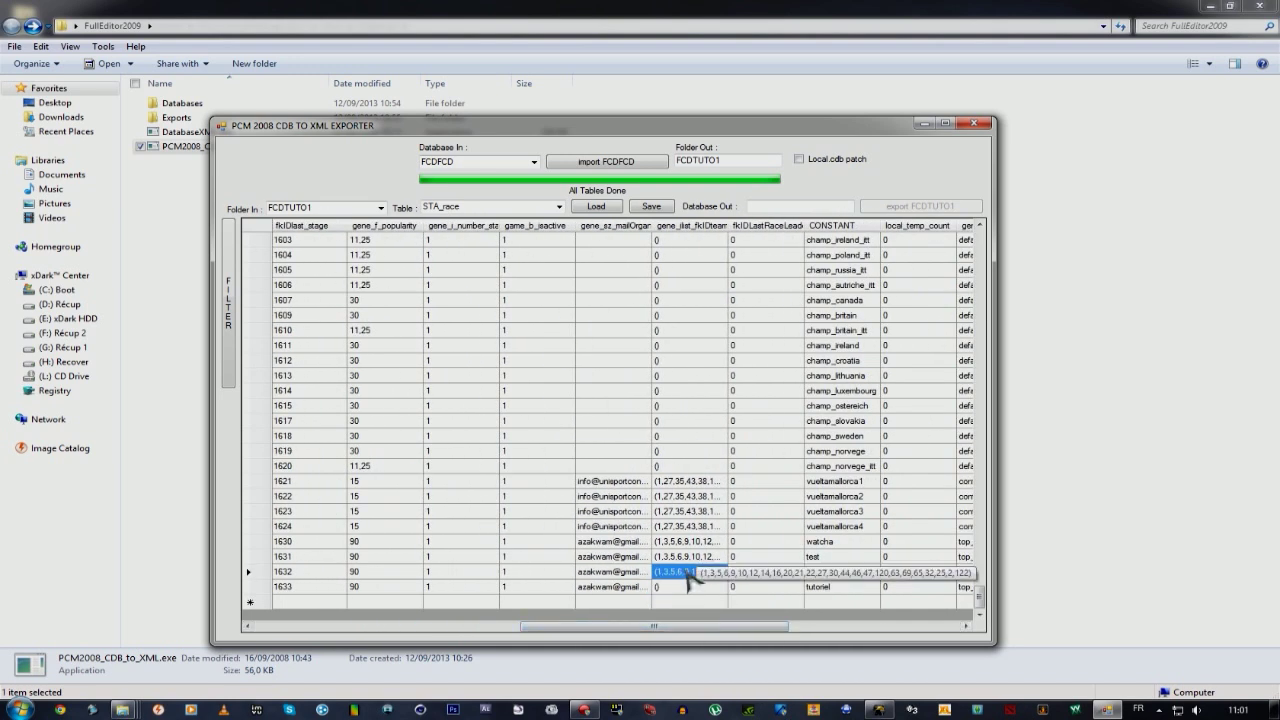
left_click(678, 573)
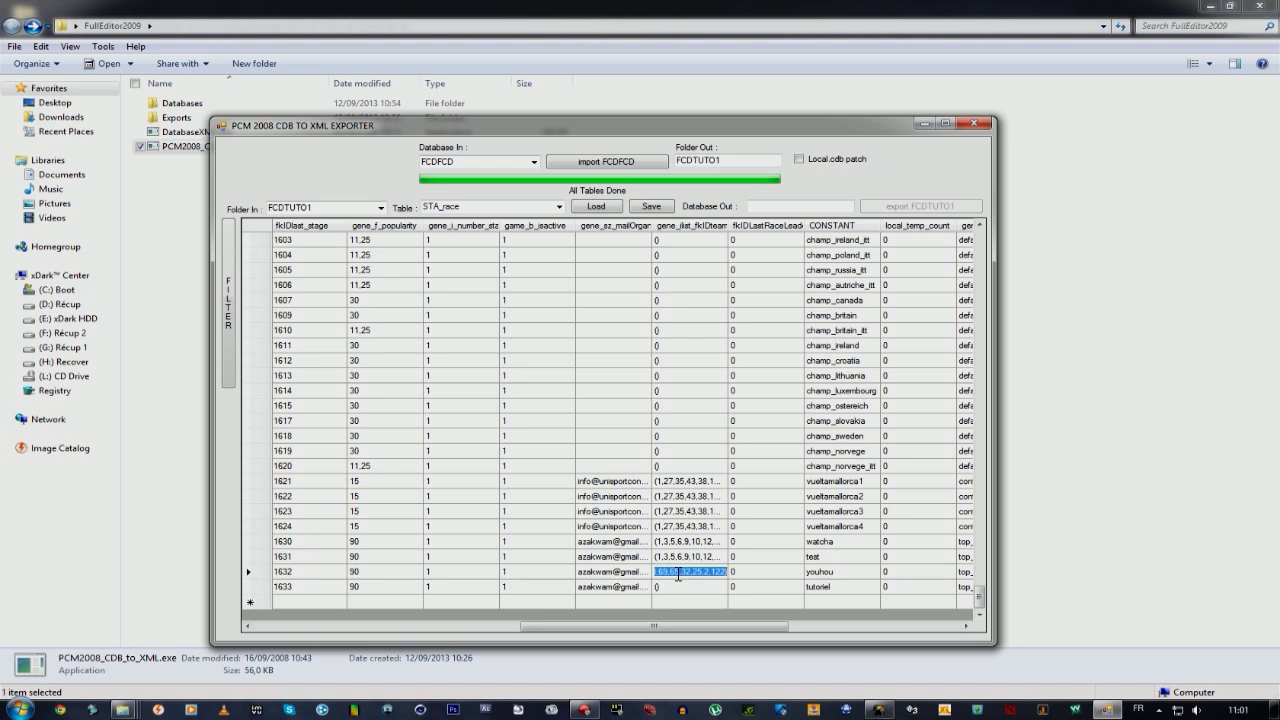
left_click(667, 587)
left_click(674, 588)
key("ctrl+v")
key("Return")
left_click(782, 590)
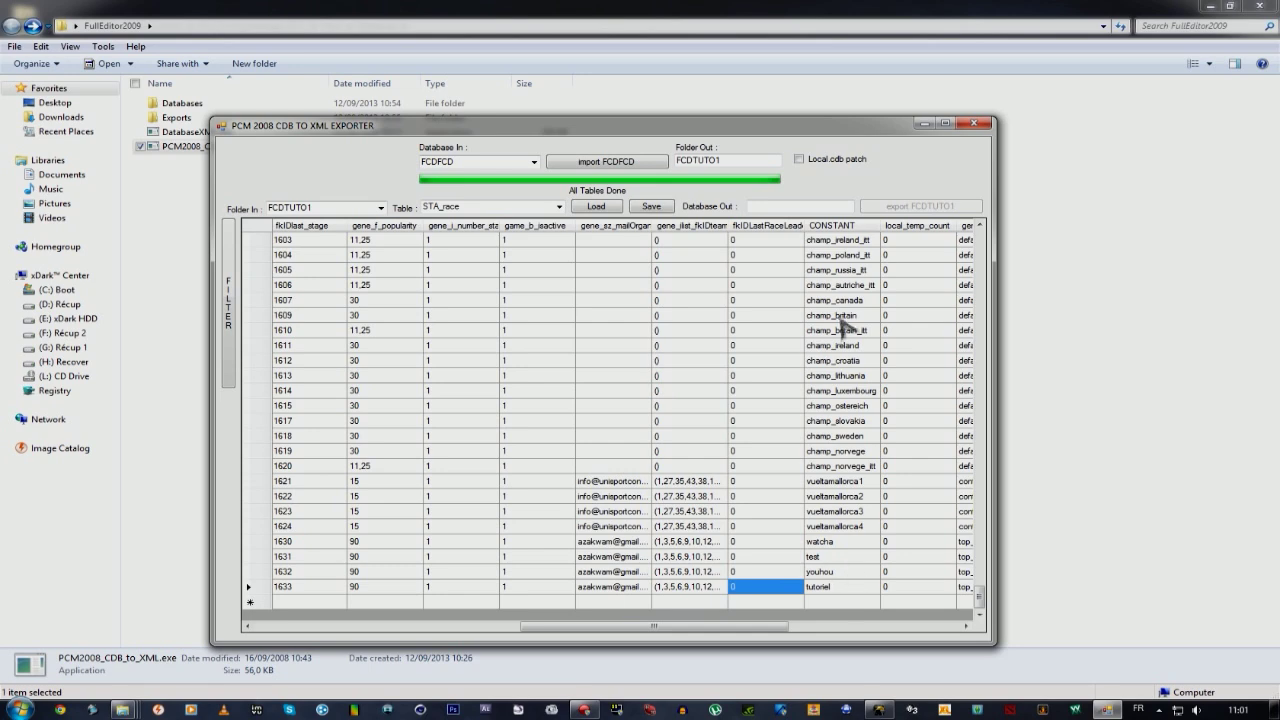
left_click_drag(756, 627, 943, 637)
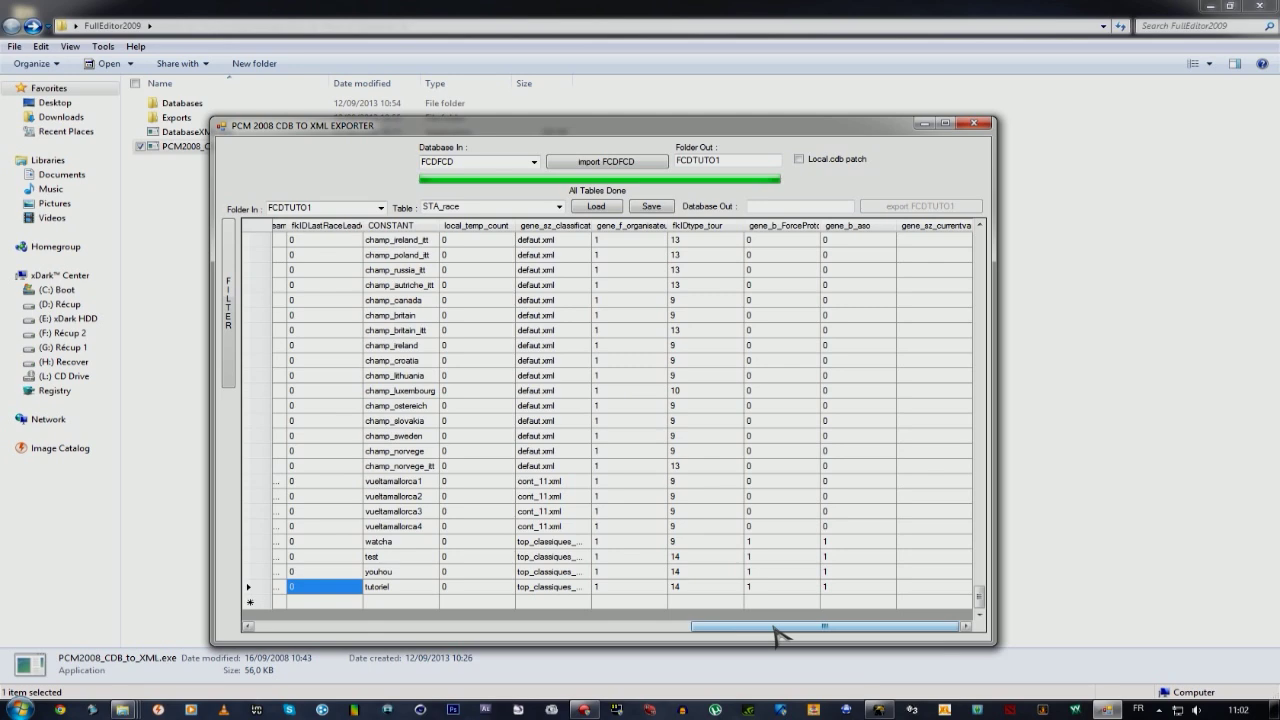
Scroll the STA_race grid to the Tutoriel race 633 row and save the table.
left_click_drag(775, 635, 300, 636)
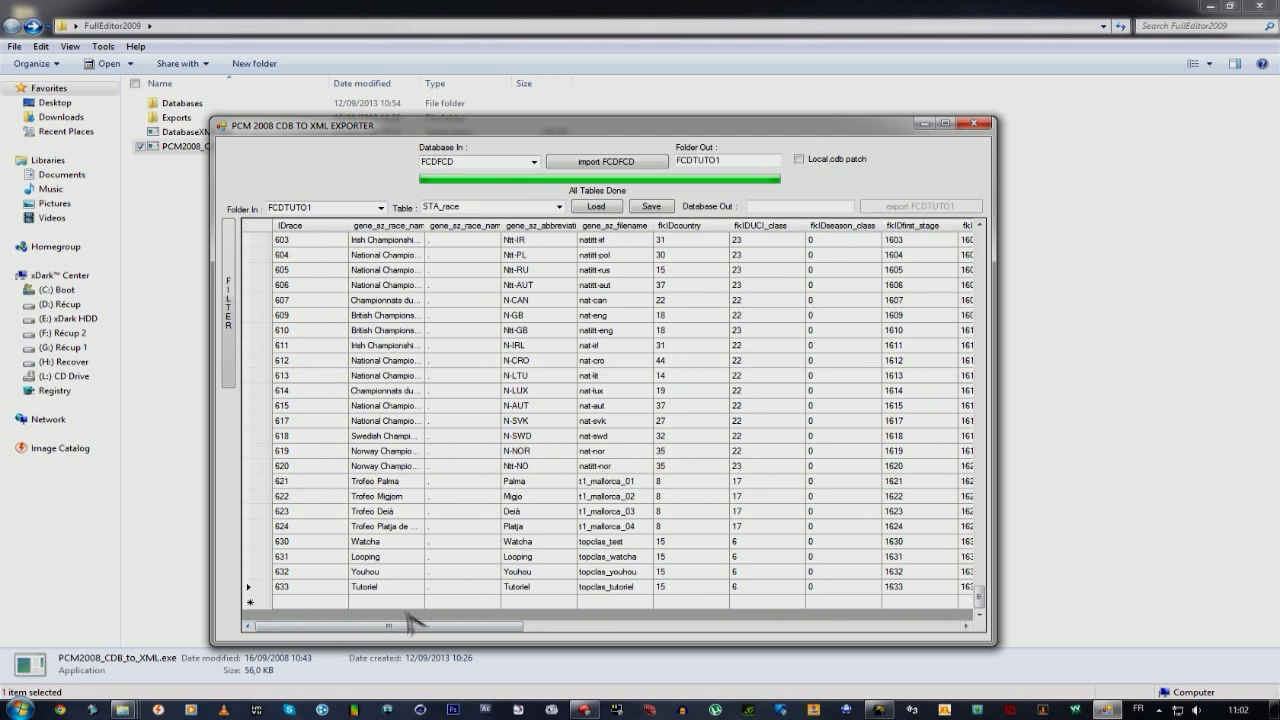
left_click_drag(420, 630, 565, 604)
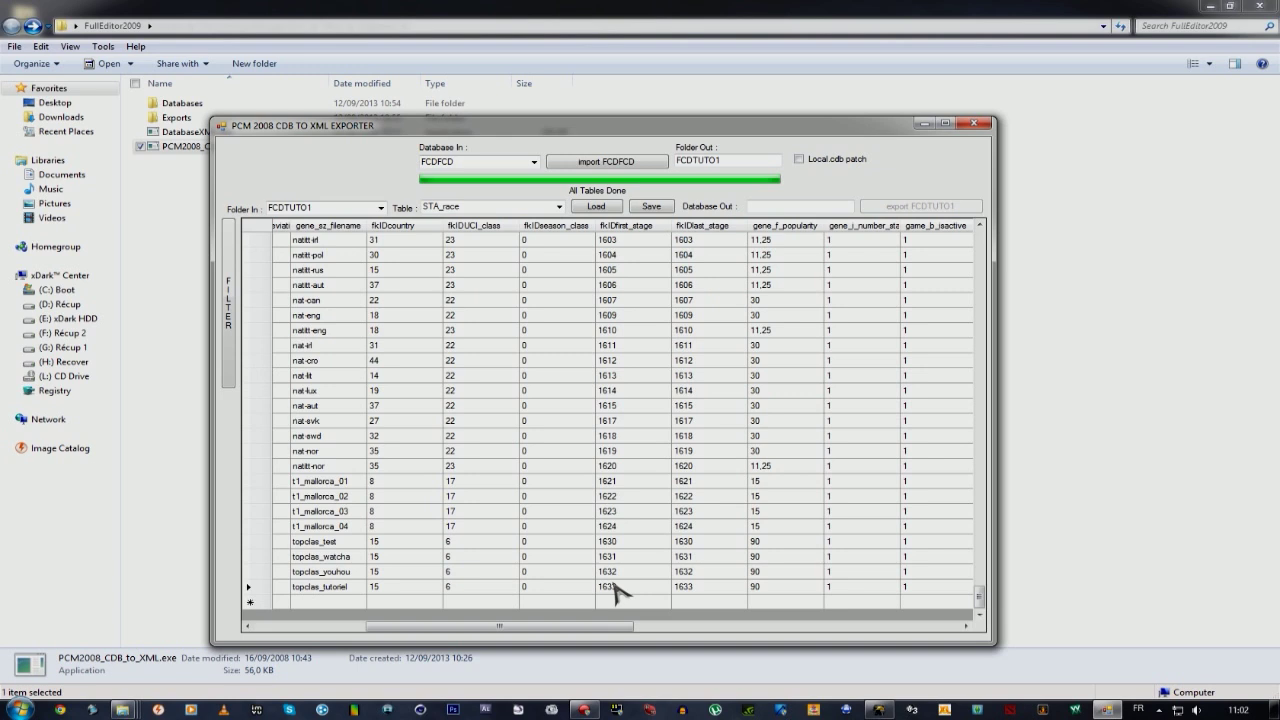
left_click(654, 208)
Select STA_stage as the next table to load.
left_click(559, 207)
scroll(511, 366, "down", 1)
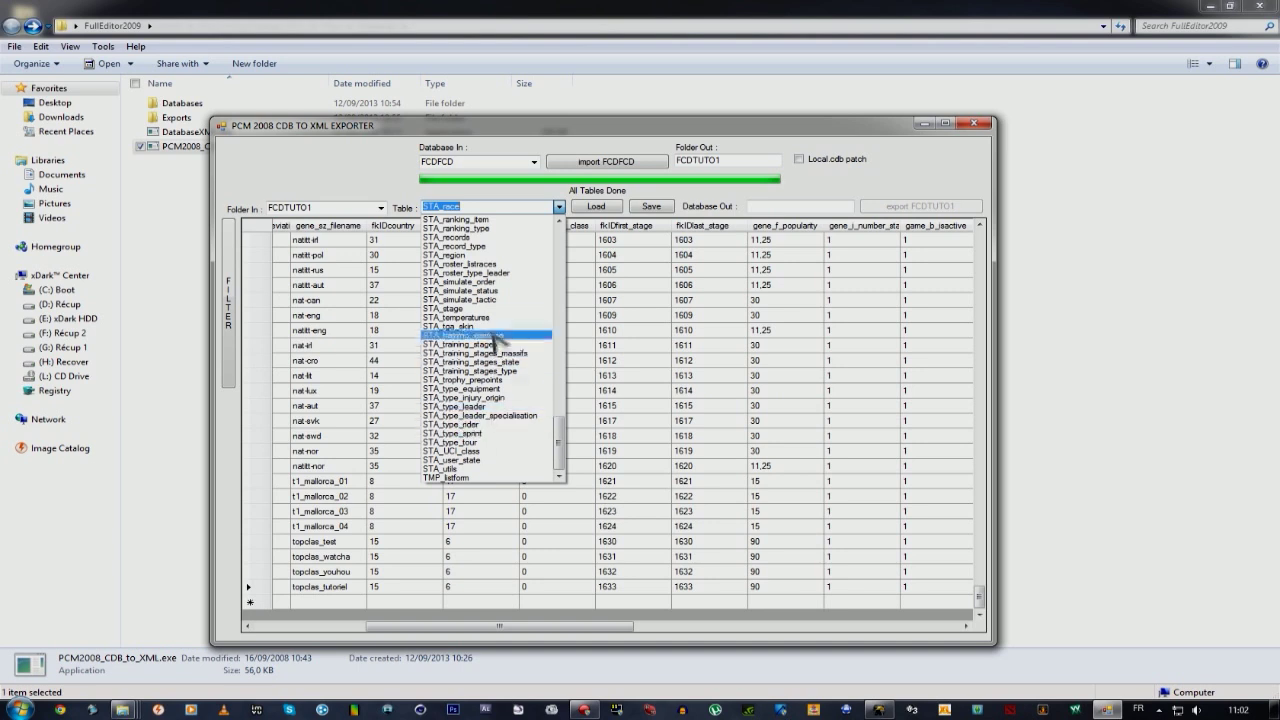
left_click(493, 309)
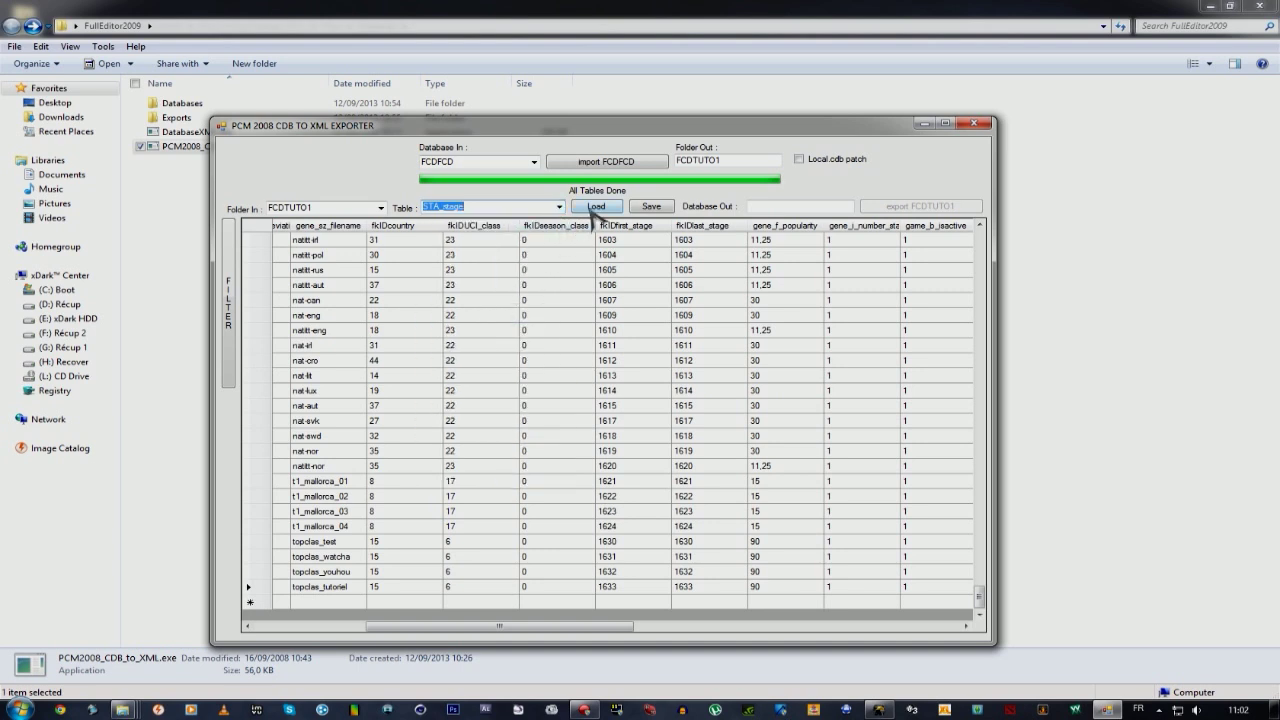
Load the STA_stage table and scroll down to stage 1633.
left_click(593, 209)
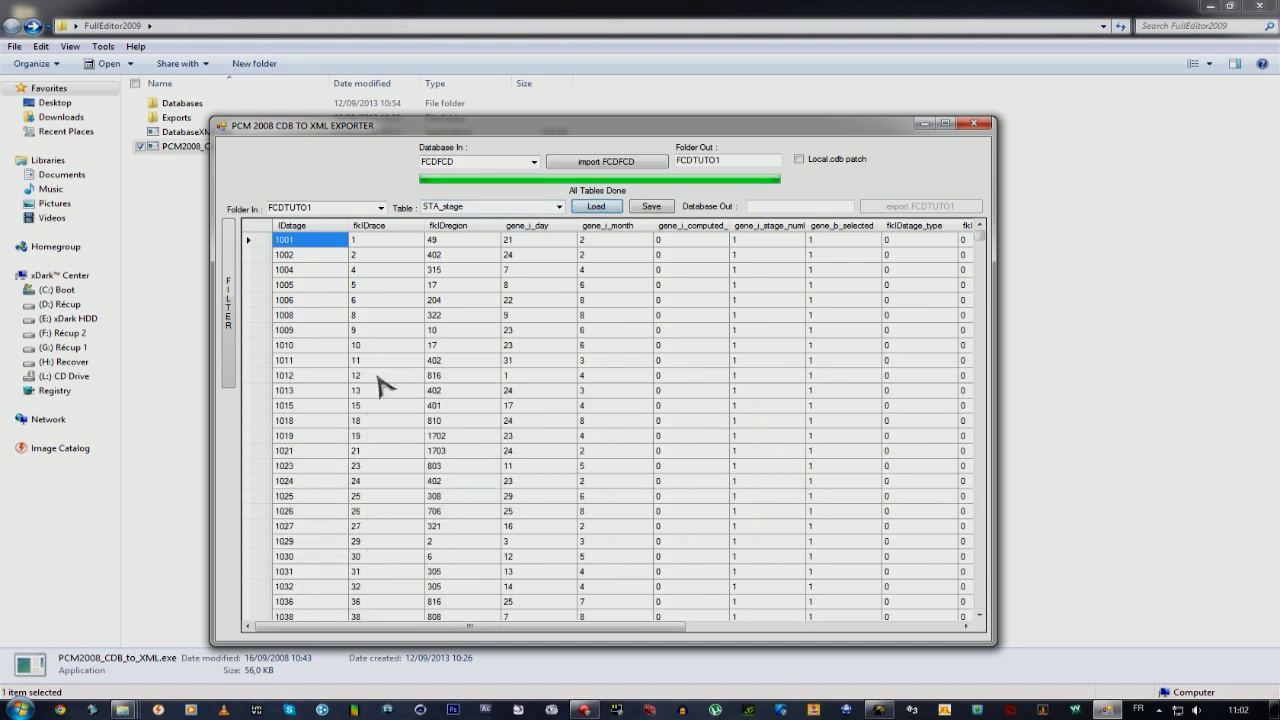
scroll(329, 414, "down", 15)
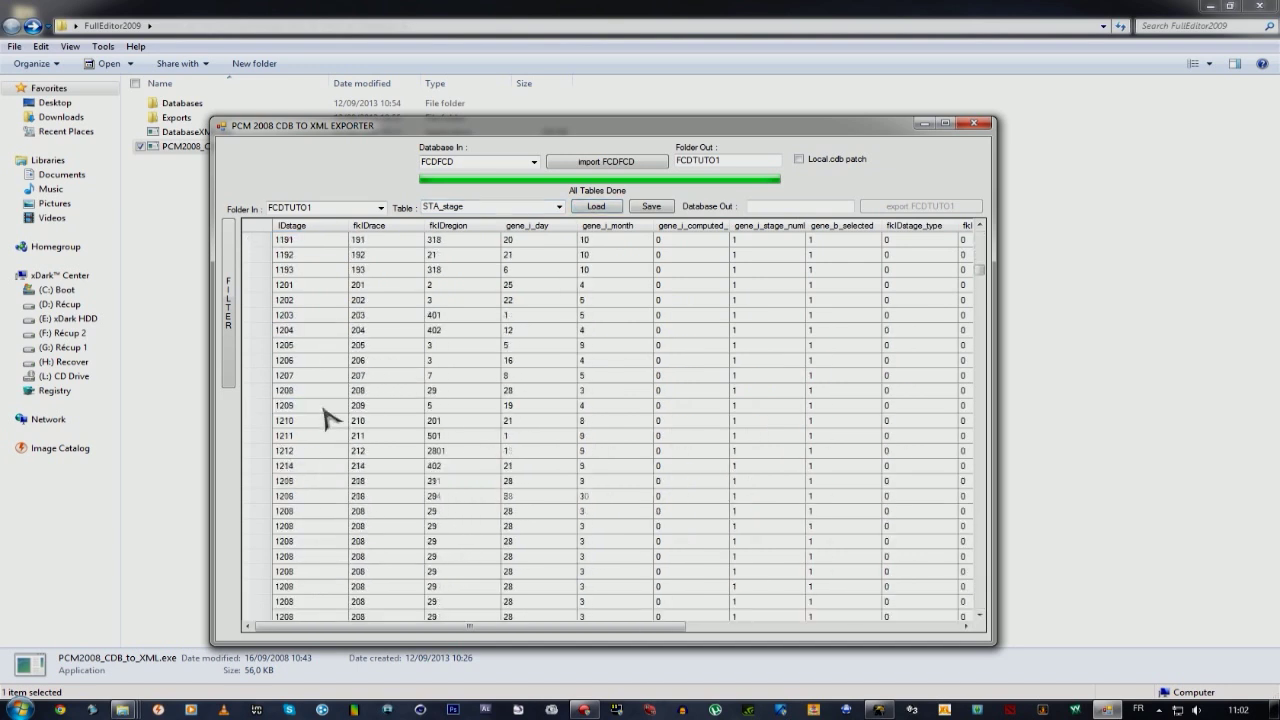
left_click_drag(980, 271, 980, 372)
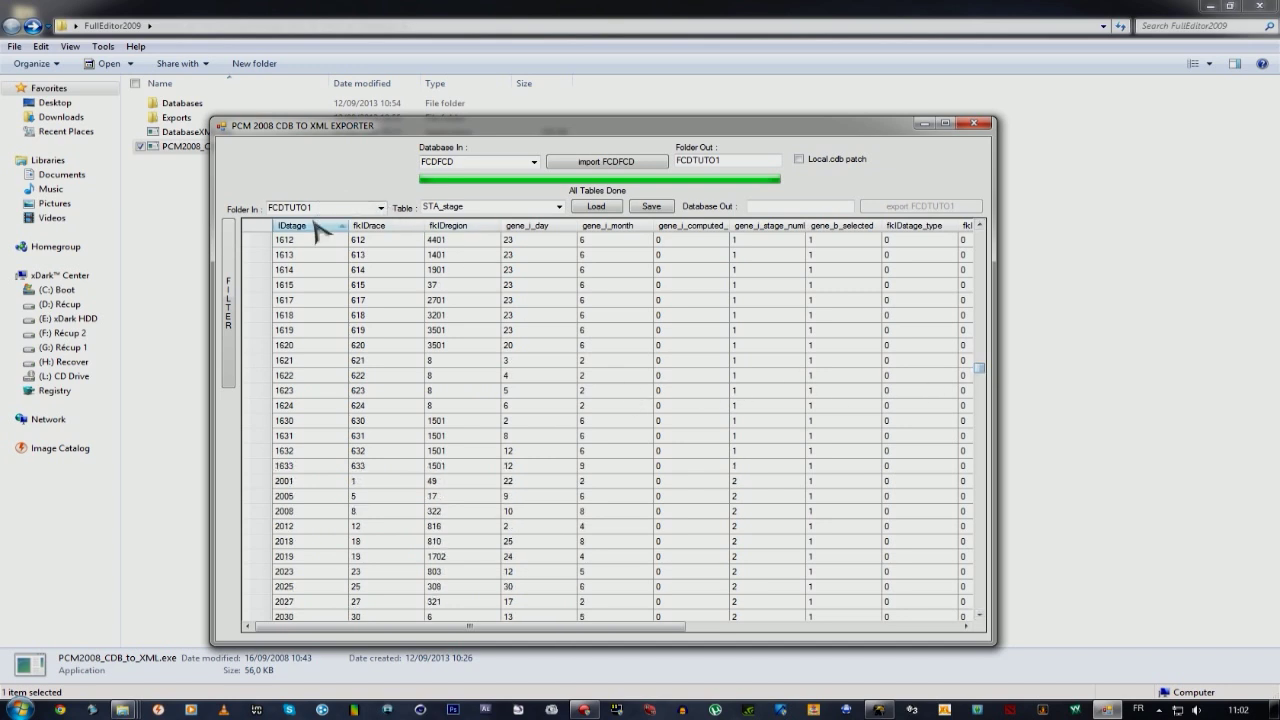
Review stage 1633's values: race 633, region 1501, day 12, month 9, climate 4.
left_click(305, 466)
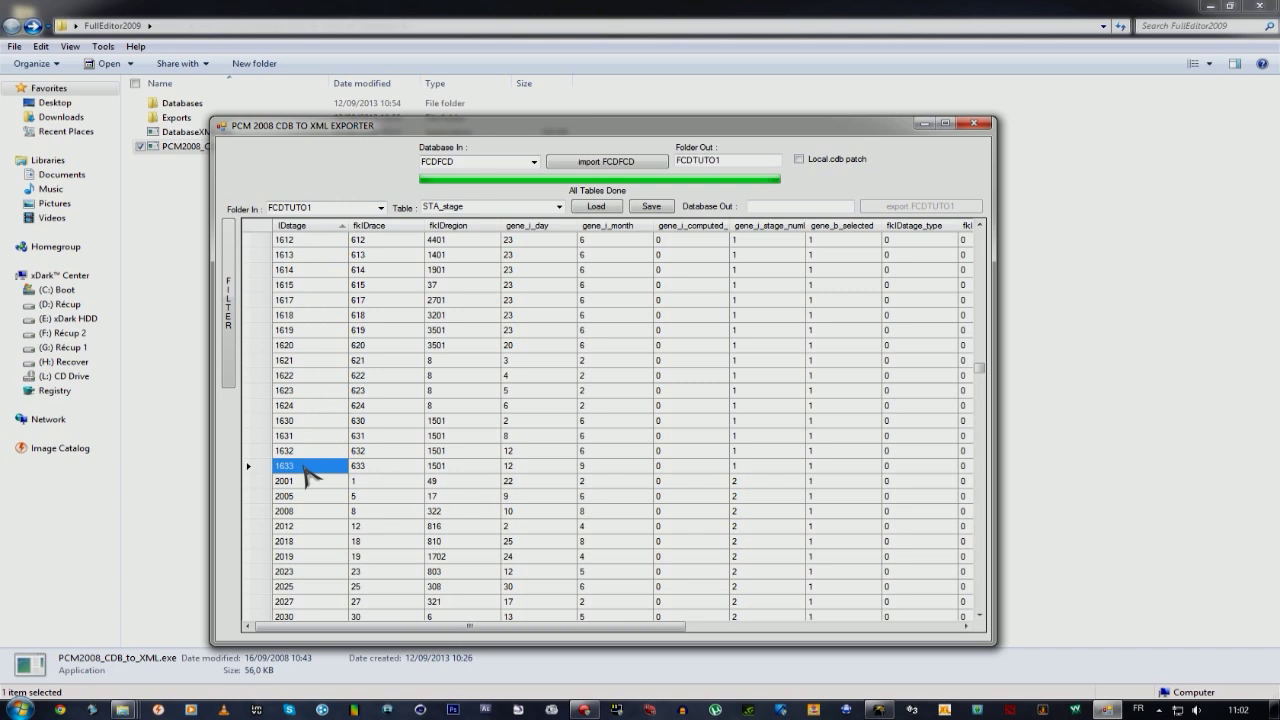
key("Tab")
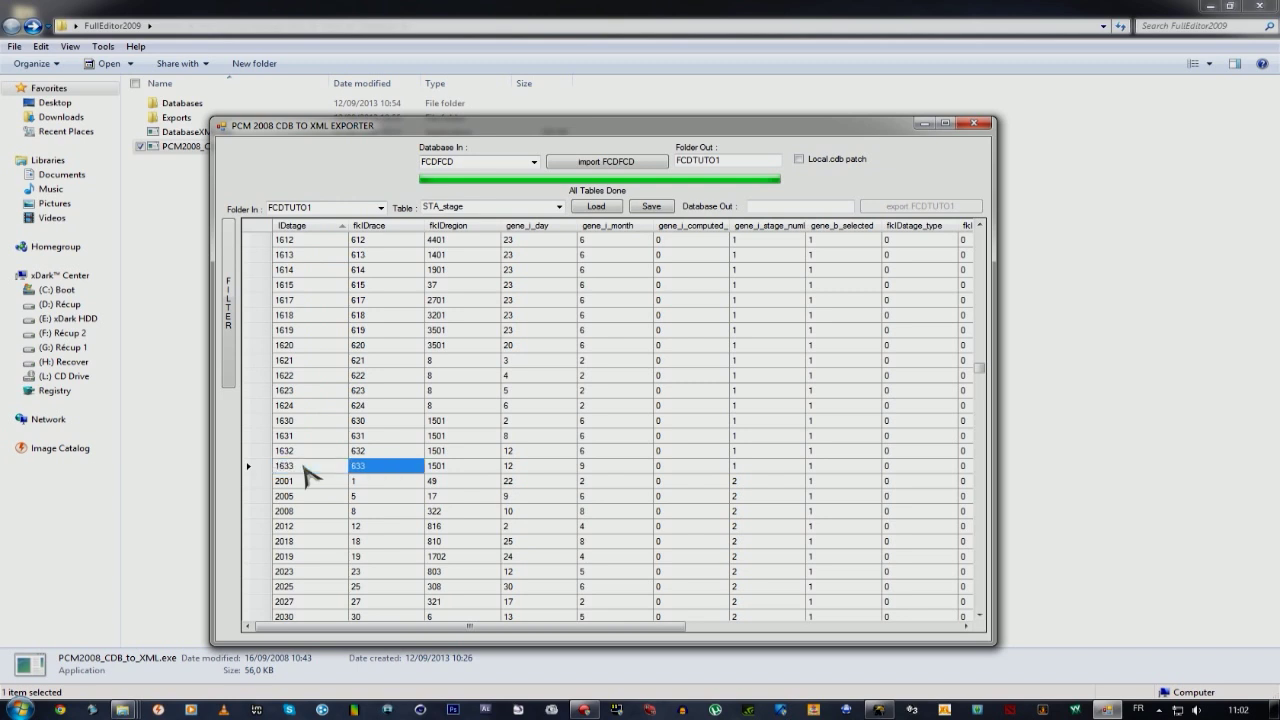
key("Tab")
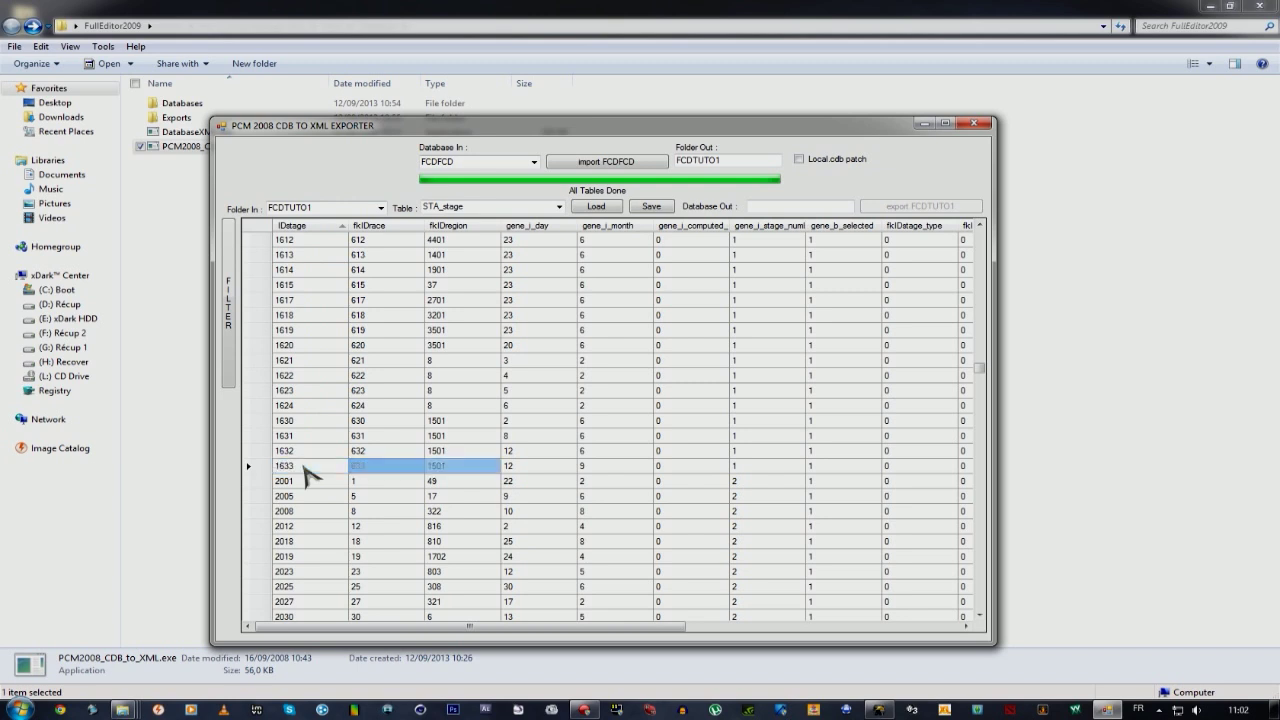
key("Tab")
key("shift+Tab")
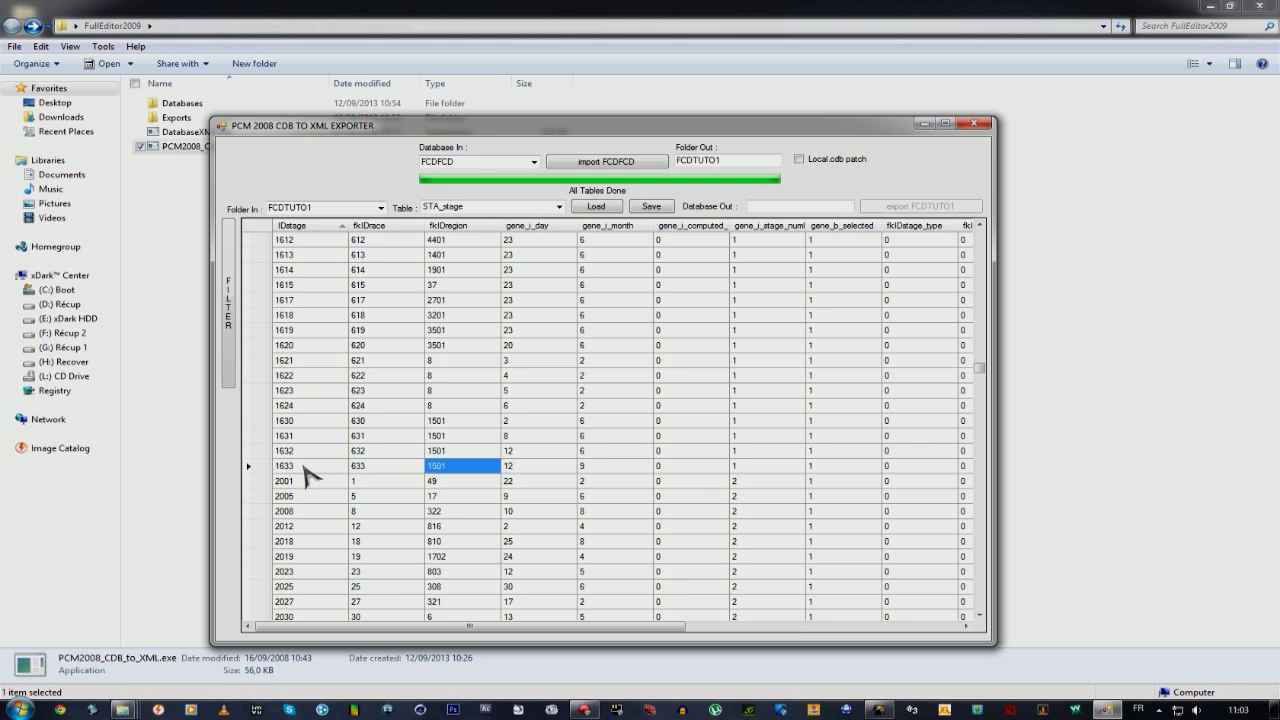
key("Tab")
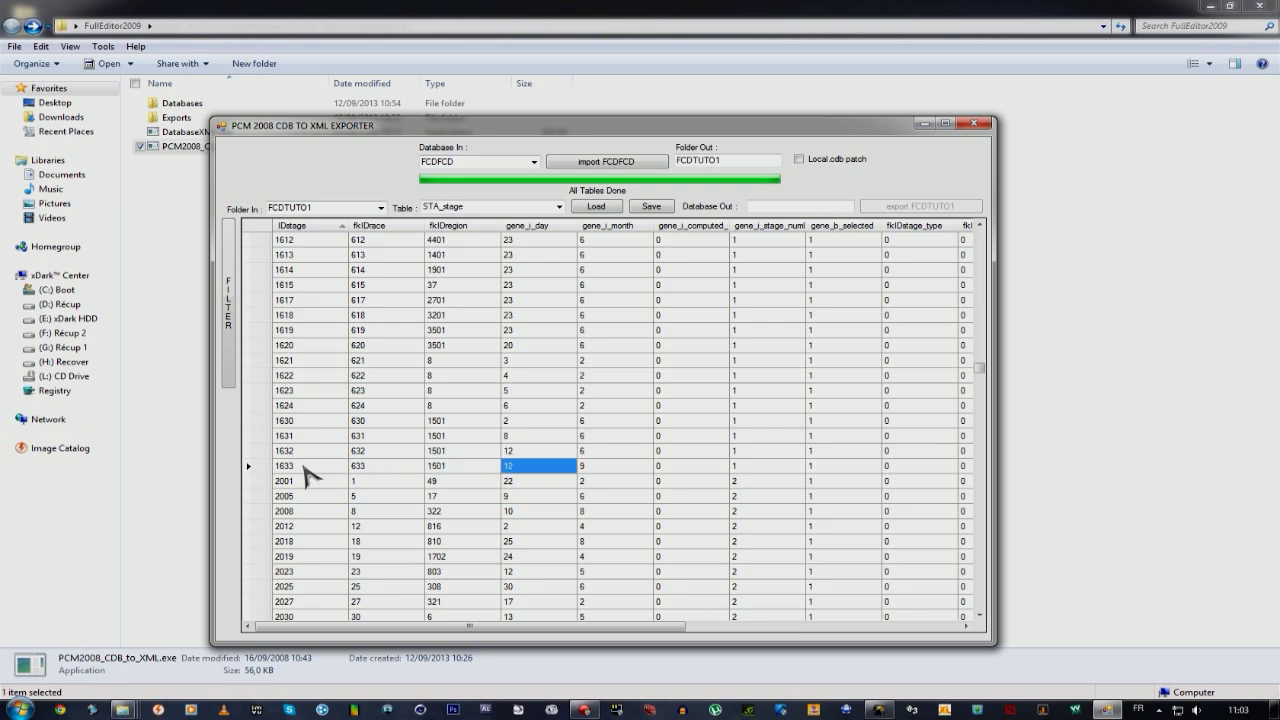
key("Tab")
key("Tab")
key("Tab")
key("Tab")
key("Tab")
key("Tab")
key("Tab")
key("Tab")
key("Tab")
key("Tab")
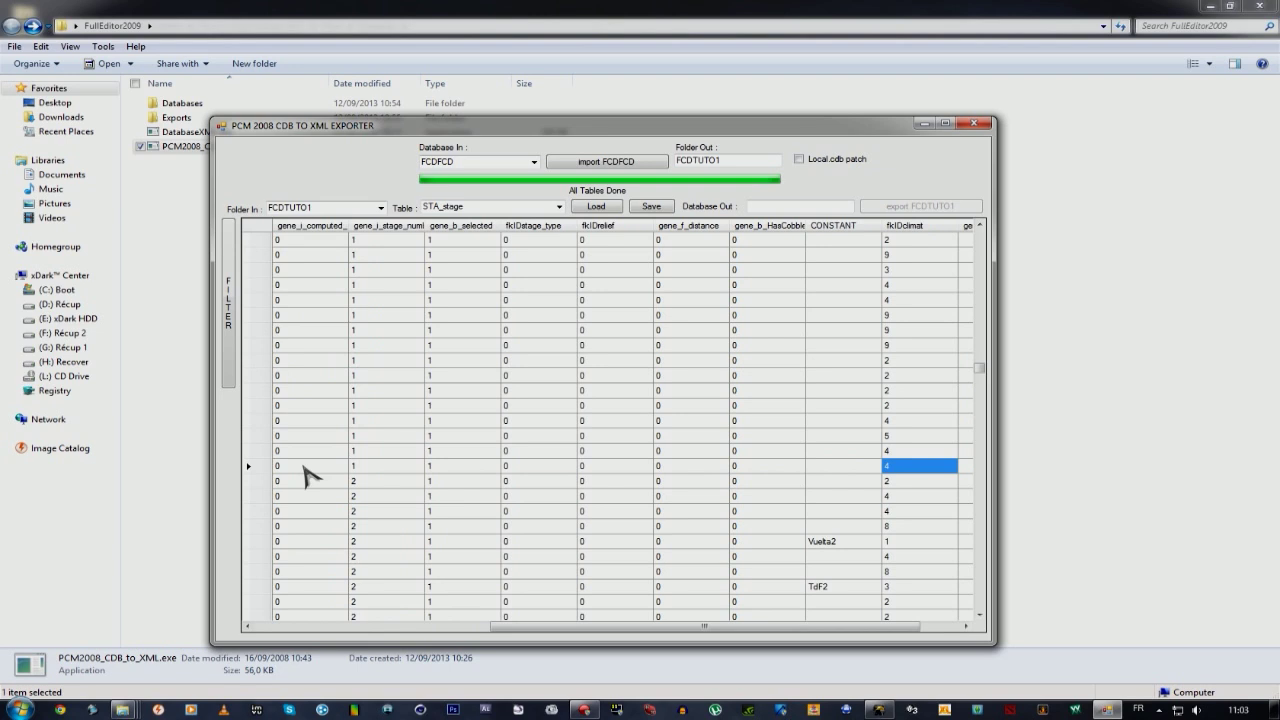
key("Tab")
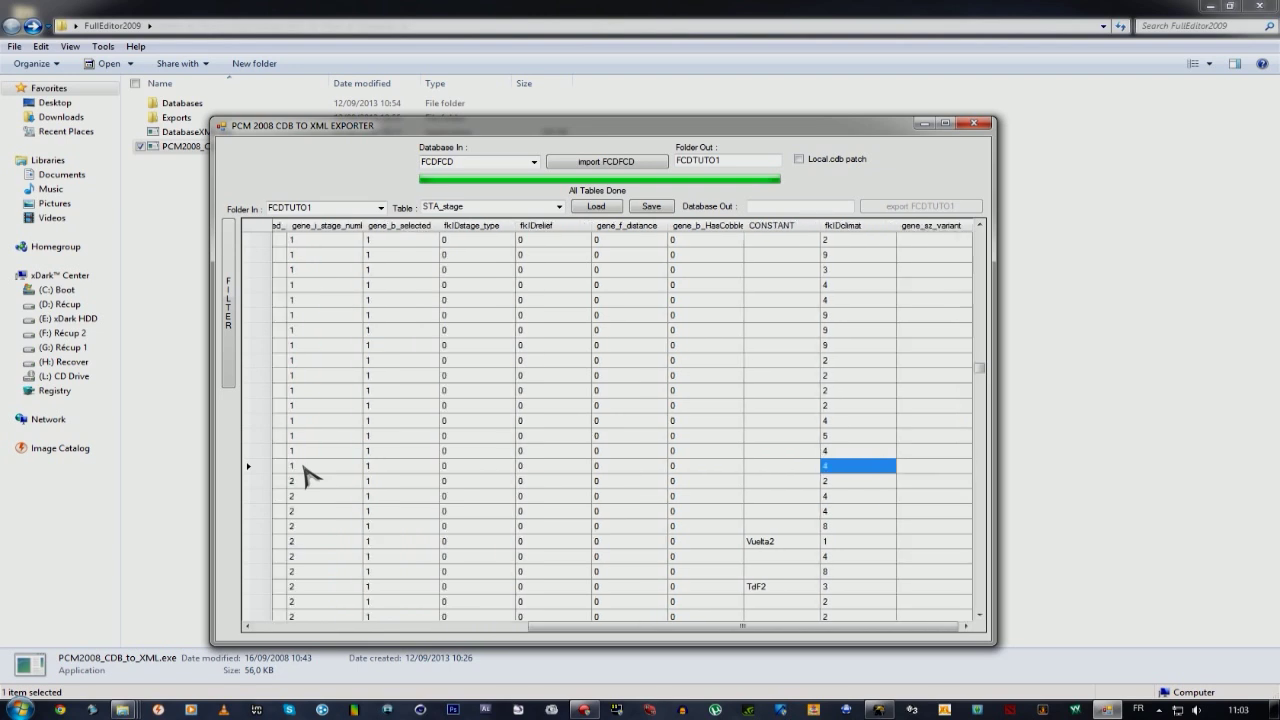
key("shift+Tab")
key("shift+Tab")
key("shift+Tab")
key("shift+Tab")
key("shift+Tab")
key("shift+Tab")
key("shift+Tab")
key("shift+Tab")
key("shift+Tab")
key("shift+Tab")
key("shift+Tab")
key("shift+Tab")
key("shift+Tab")
key("shift+Tab")
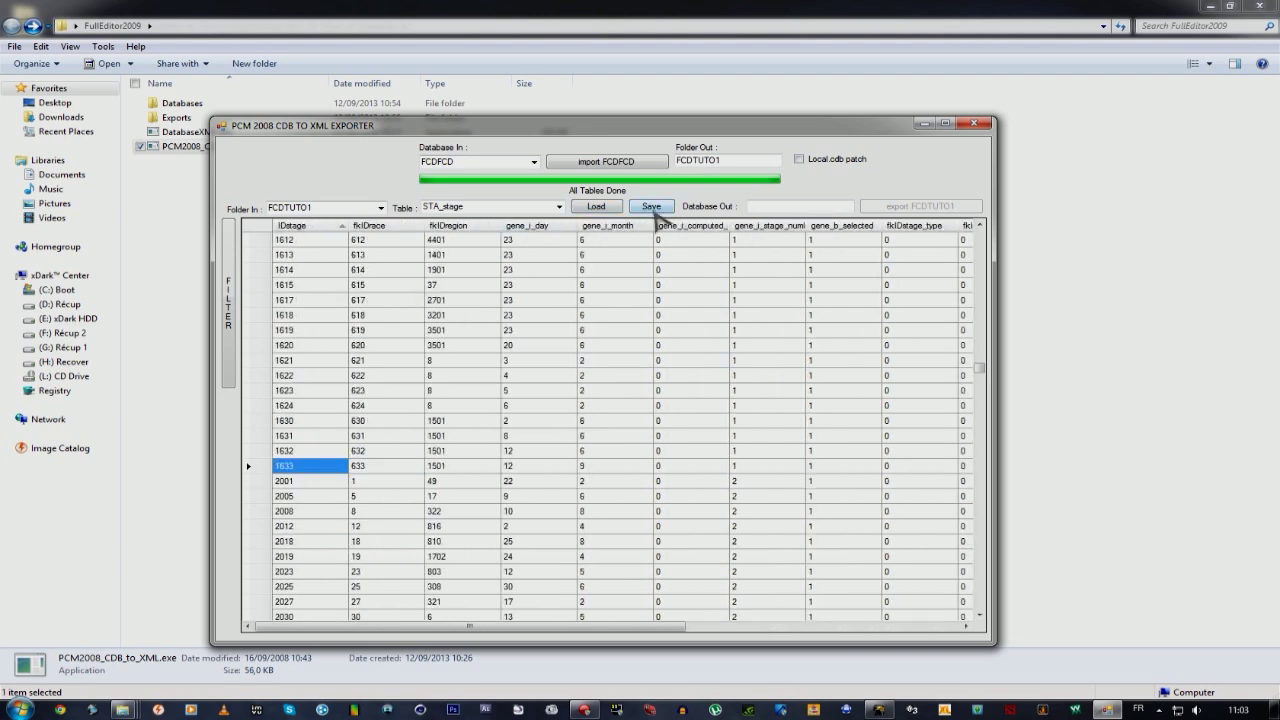
Export folder FCDTUTO1 as database FCDTUTORIEL, then close the exporter.
left_click(770, 207)
type("FCDTUTORIEL")
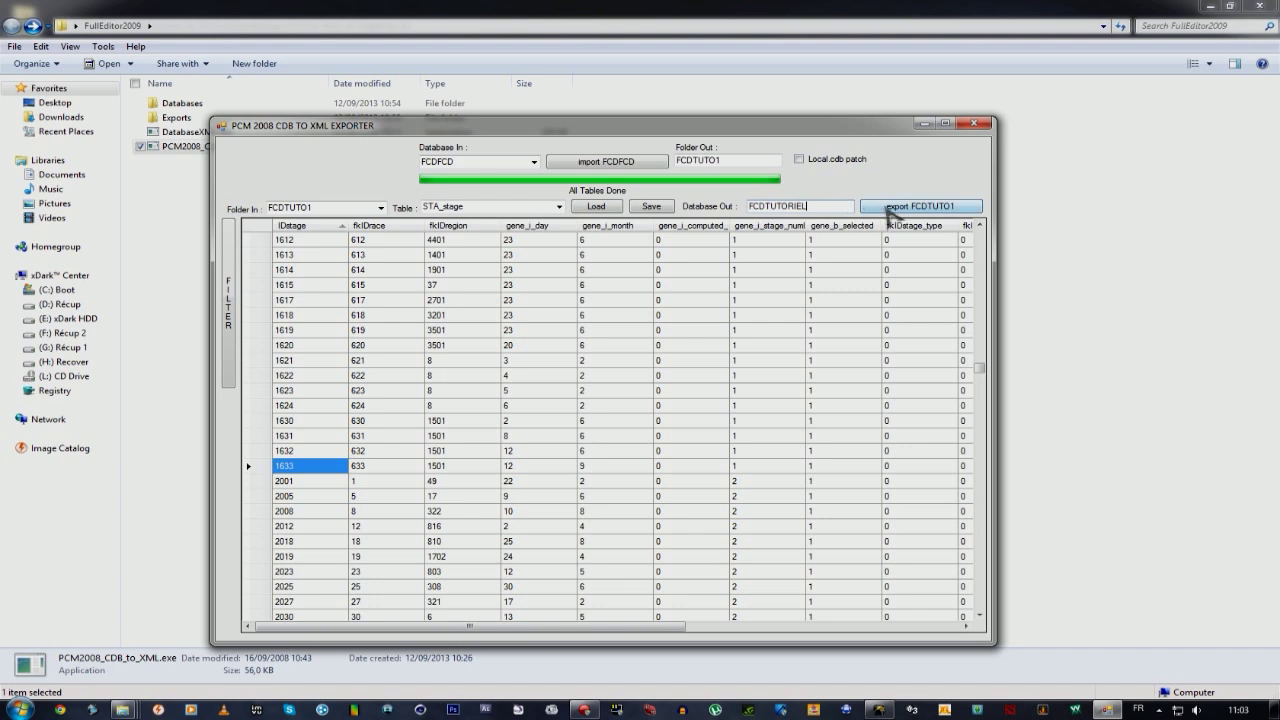
left_click(897, 207)
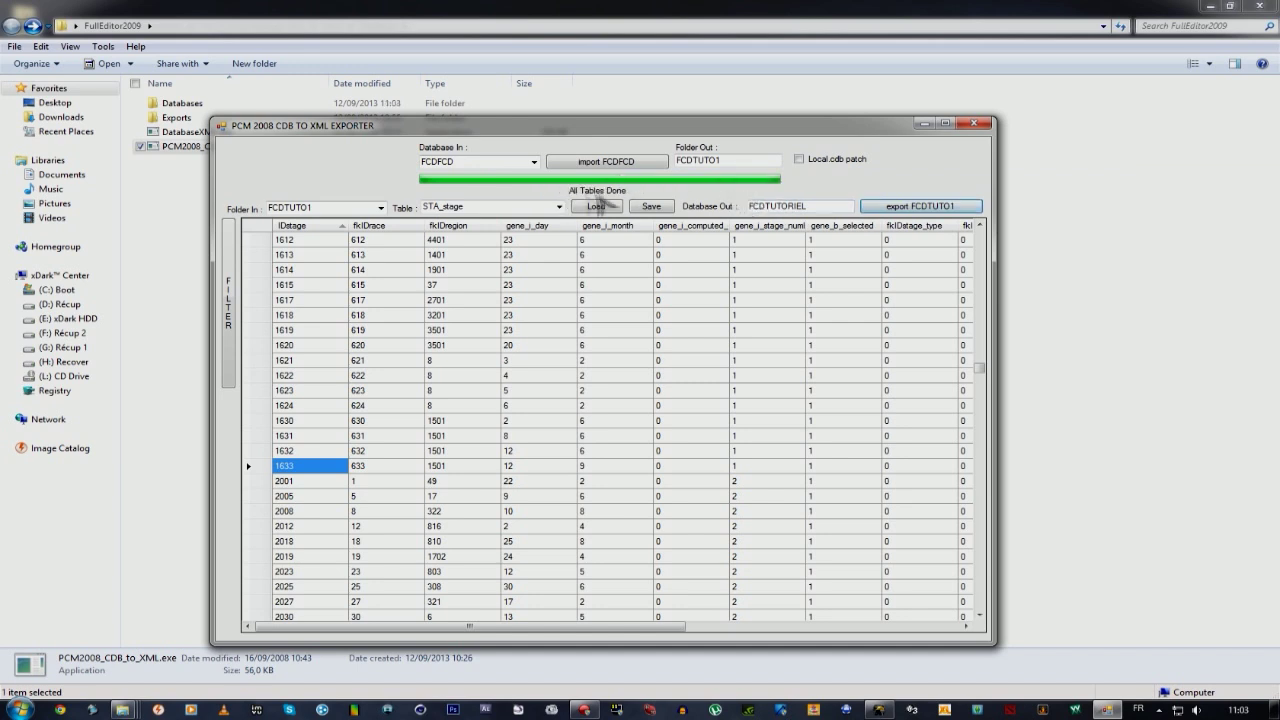
left_click(975, 124)
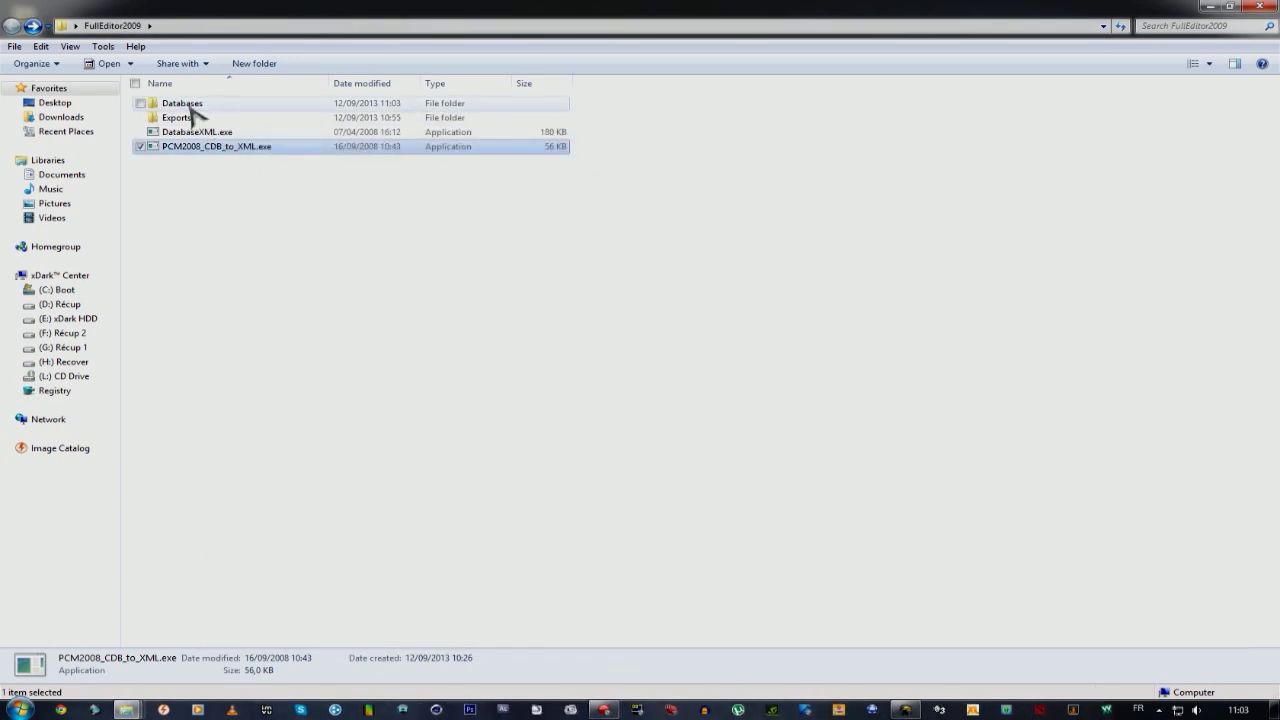
Paste FCDTUTORIEL.cdb from Databases into the PCM 2013 Mod Database folder.
double_click(194, 104)
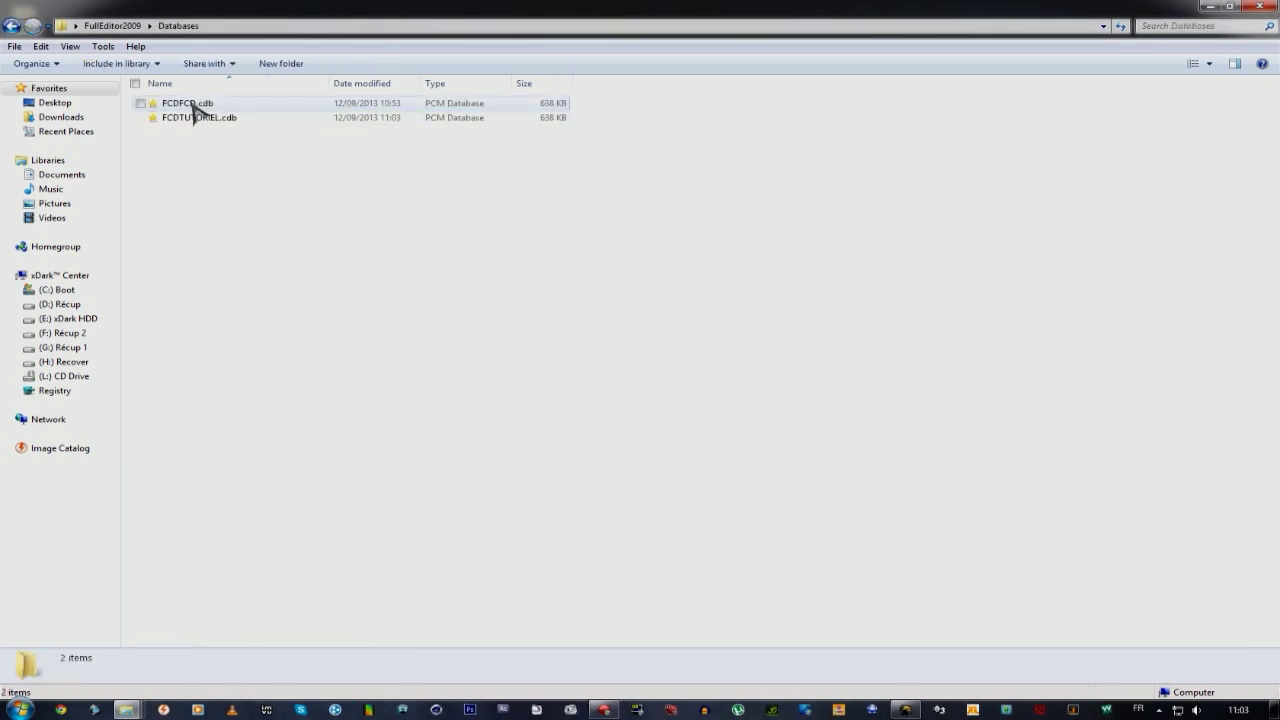
left_click(205, 118)
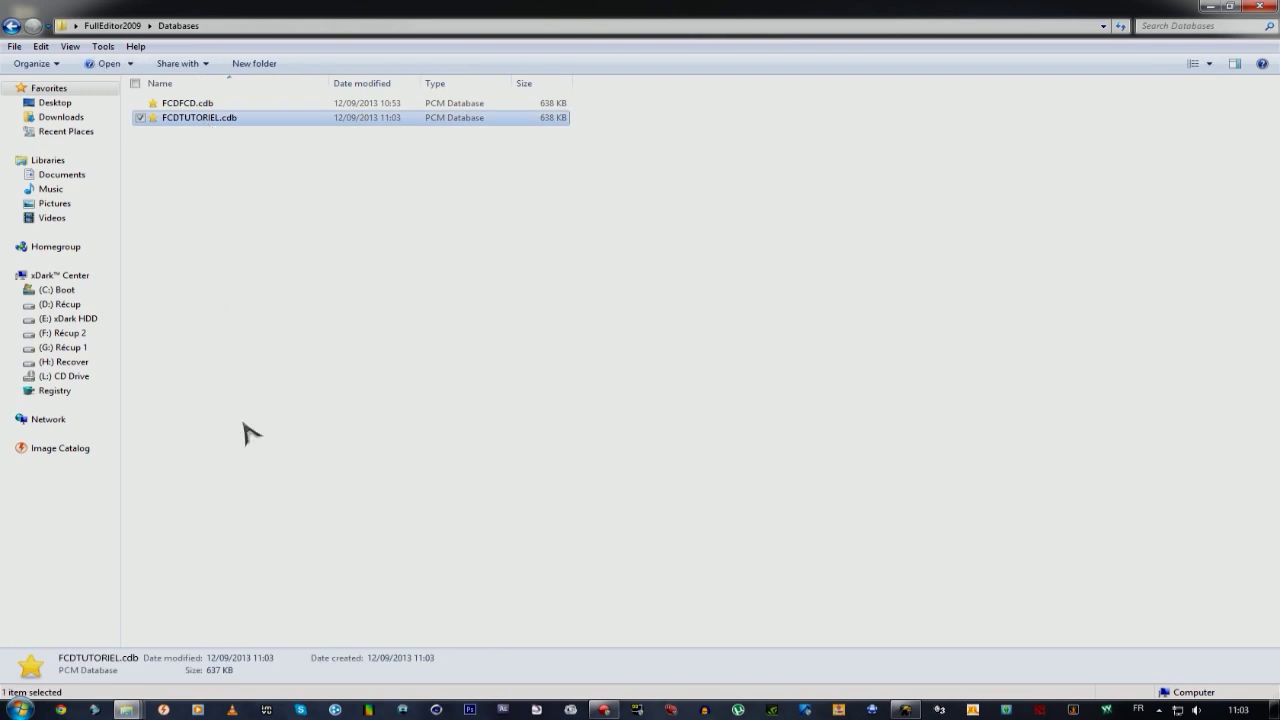
left_click(134, 710)
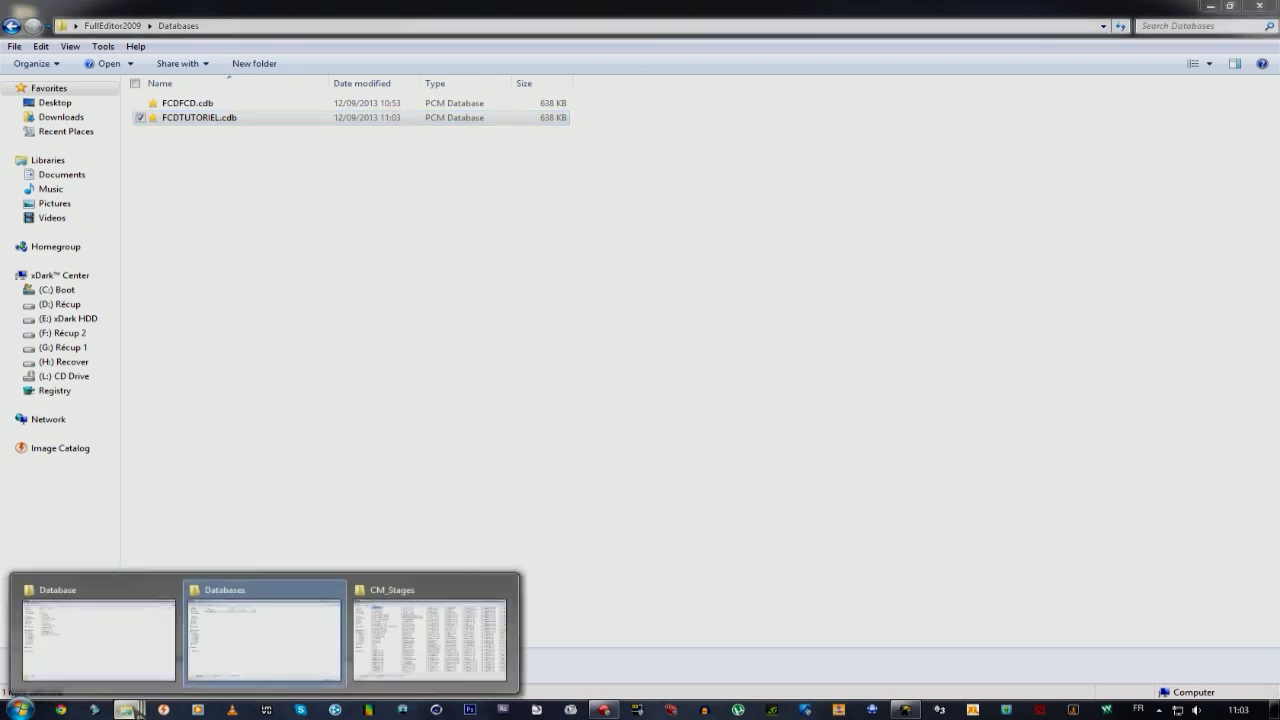
left_click(160, 640)
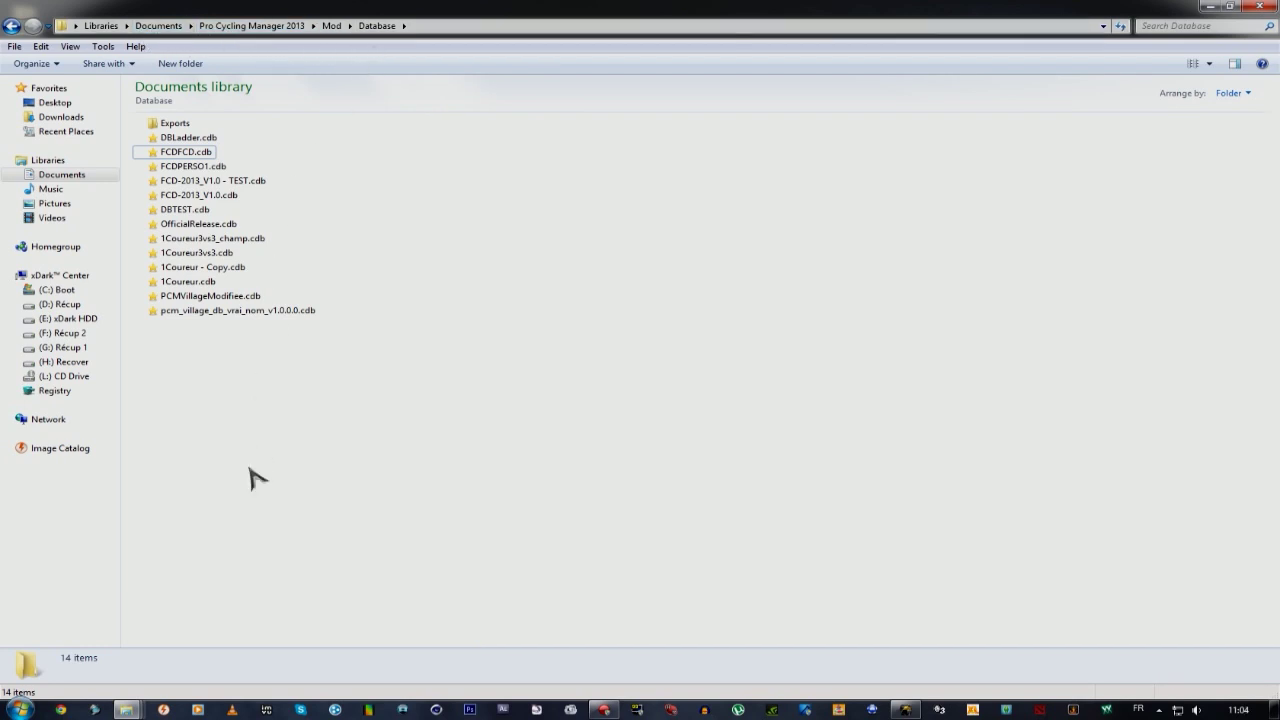
key("ctrl+v")
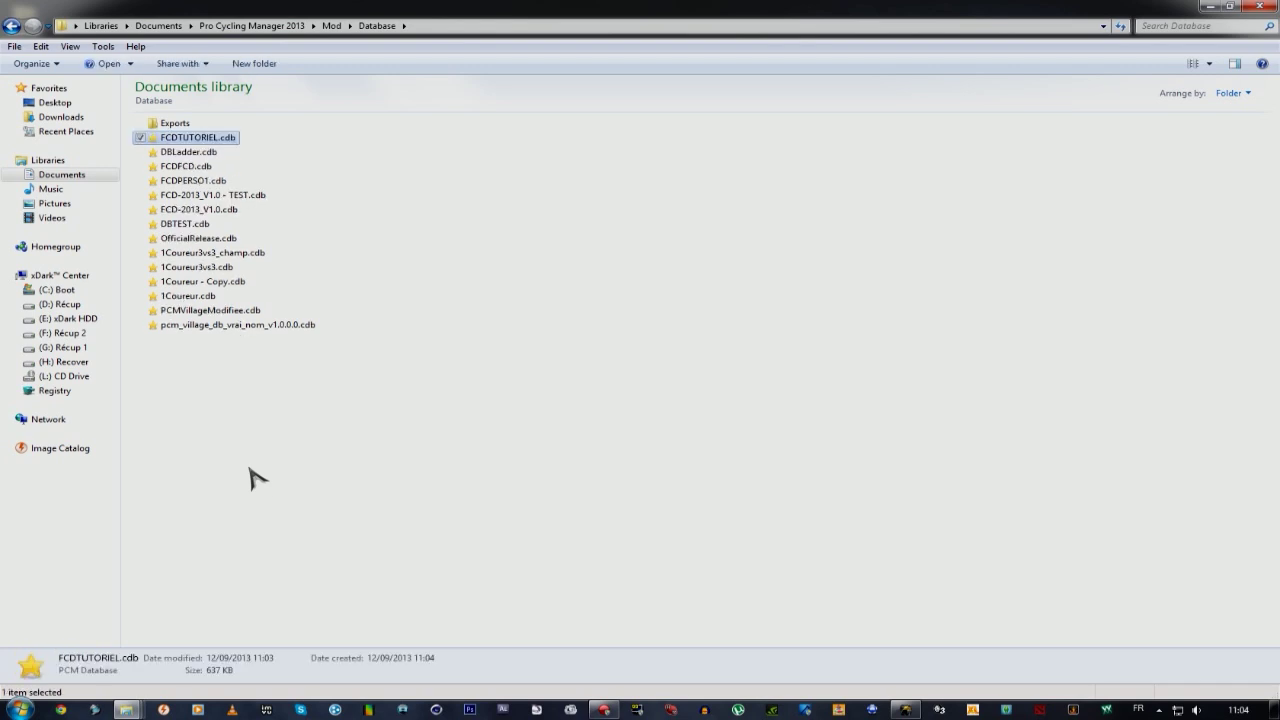
Deselect the pasted file, dismiss the folder's context menu, and bring up the FCD 2013 launcher.
left_click(271, 452)
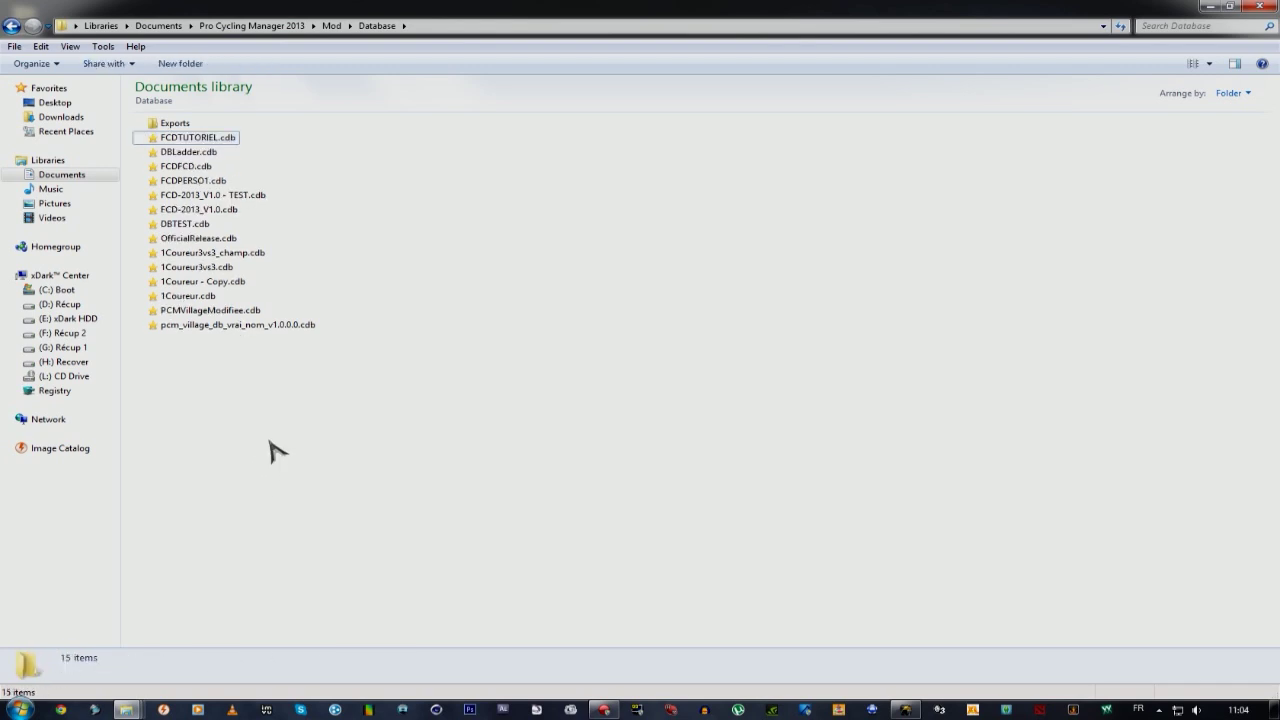
right_click(271, 437)
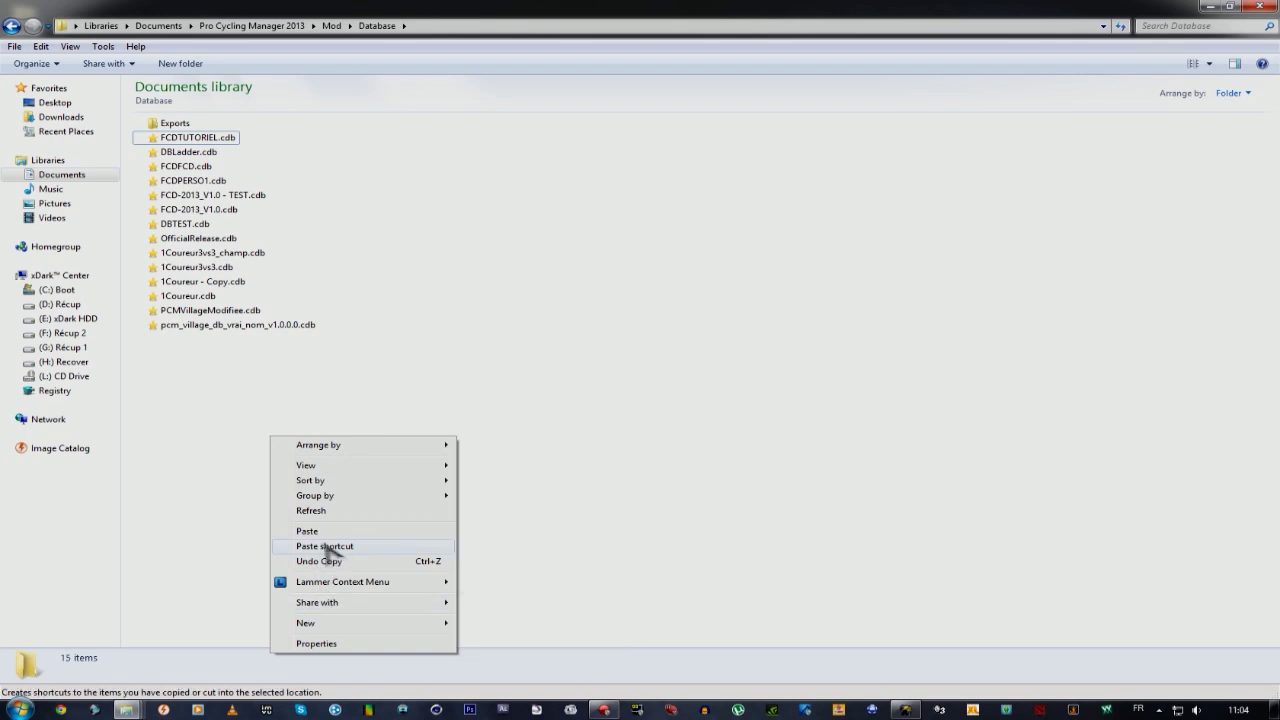
left_click(225, 476)
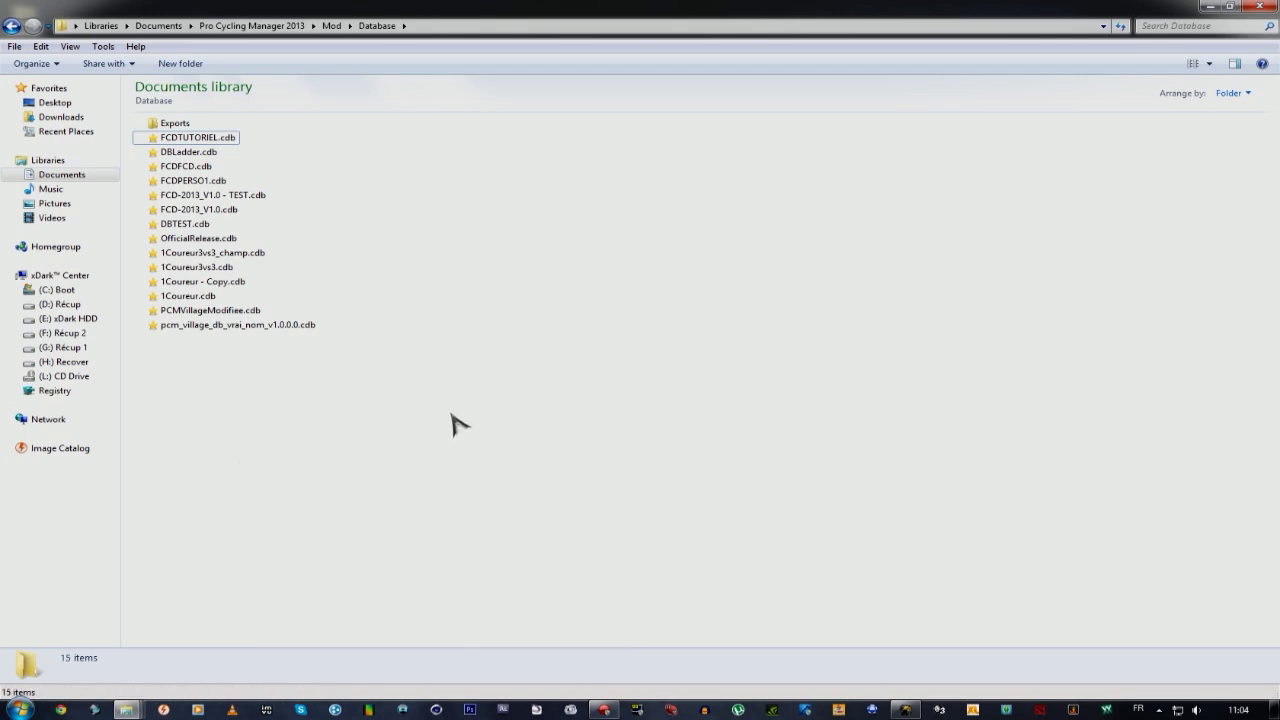
left_click(905, 709)
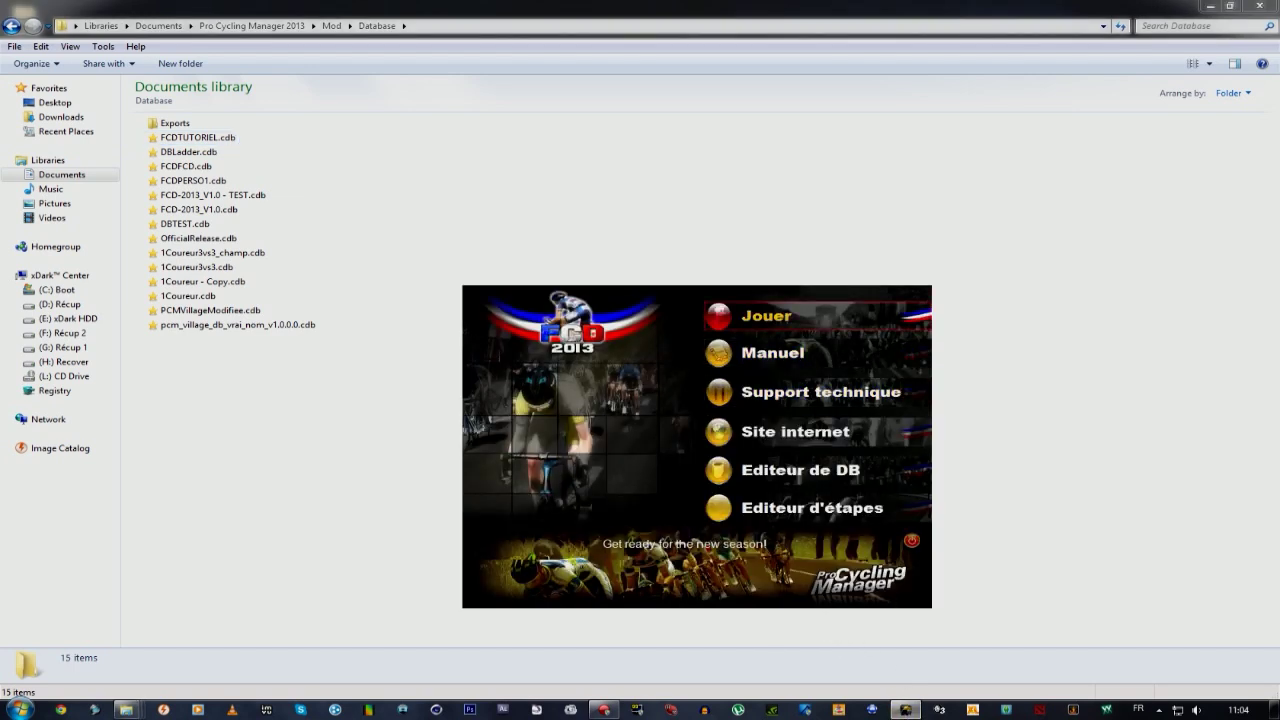
Launch Pro Cycling Manager 2013 and set FCDTUTORIEL.cdb as the game database in Options.
left_click(786, 316)
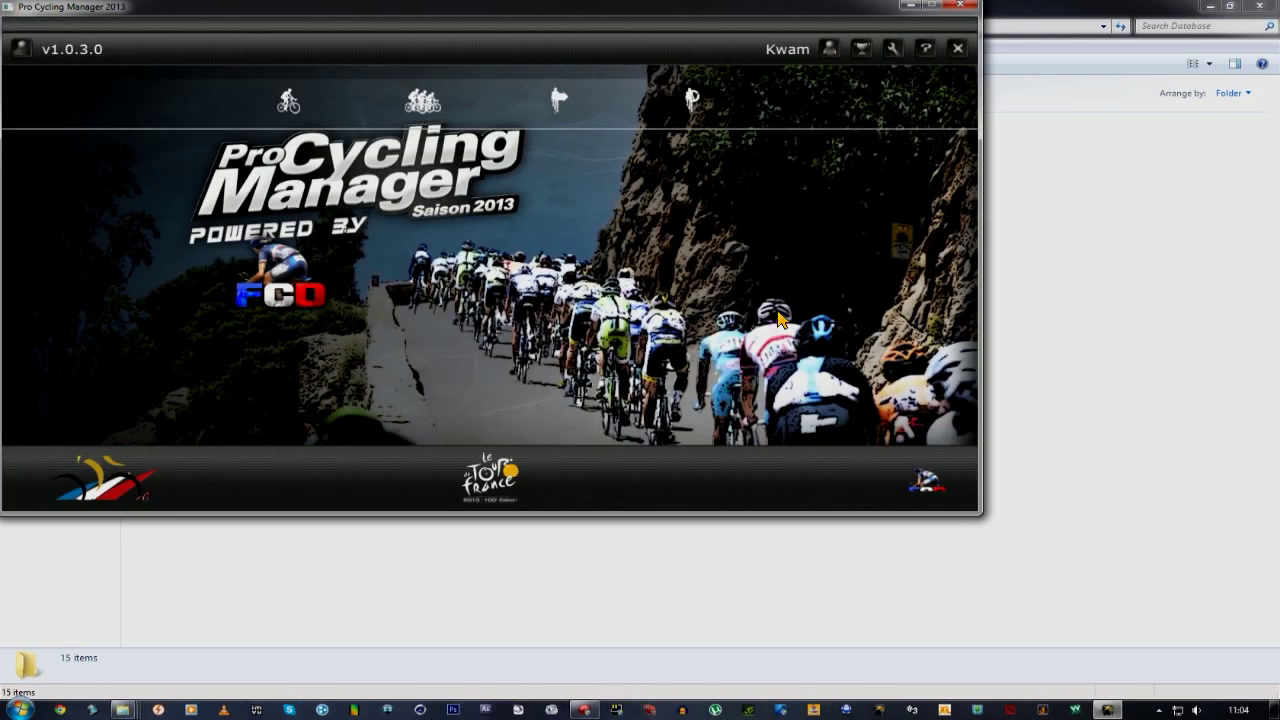
left_click(893, 49)
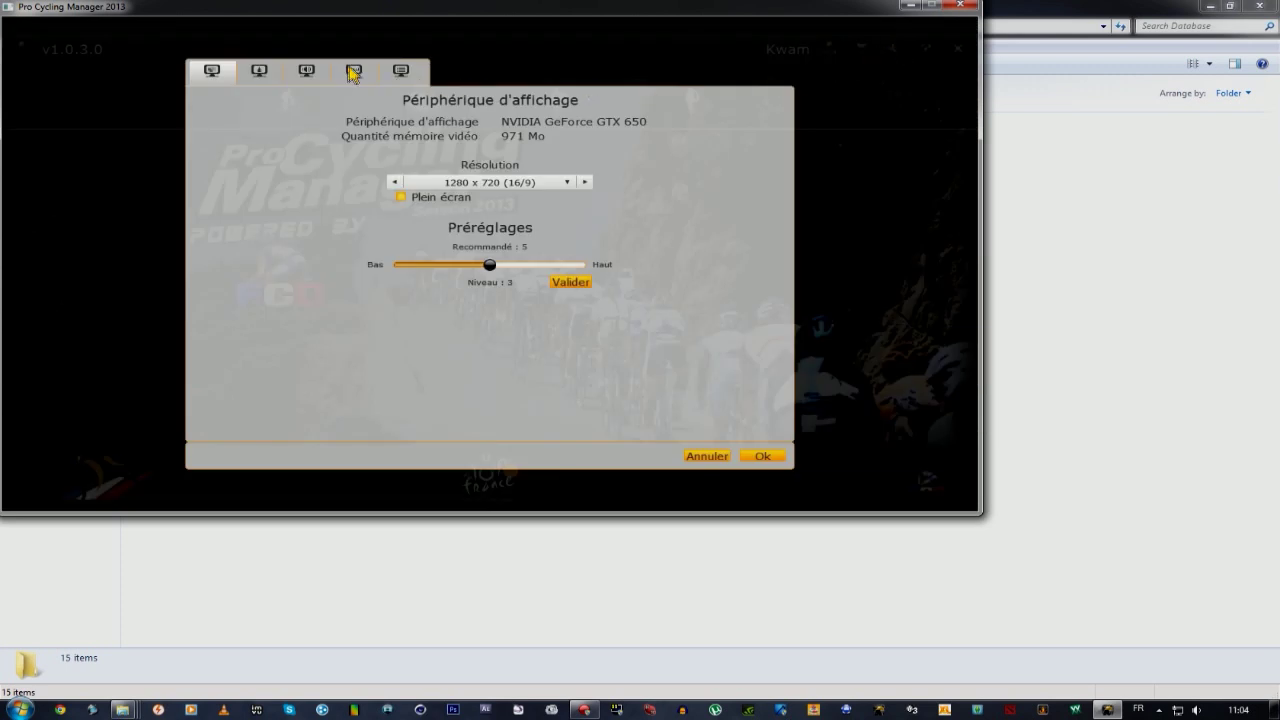
left_click(402, 72)
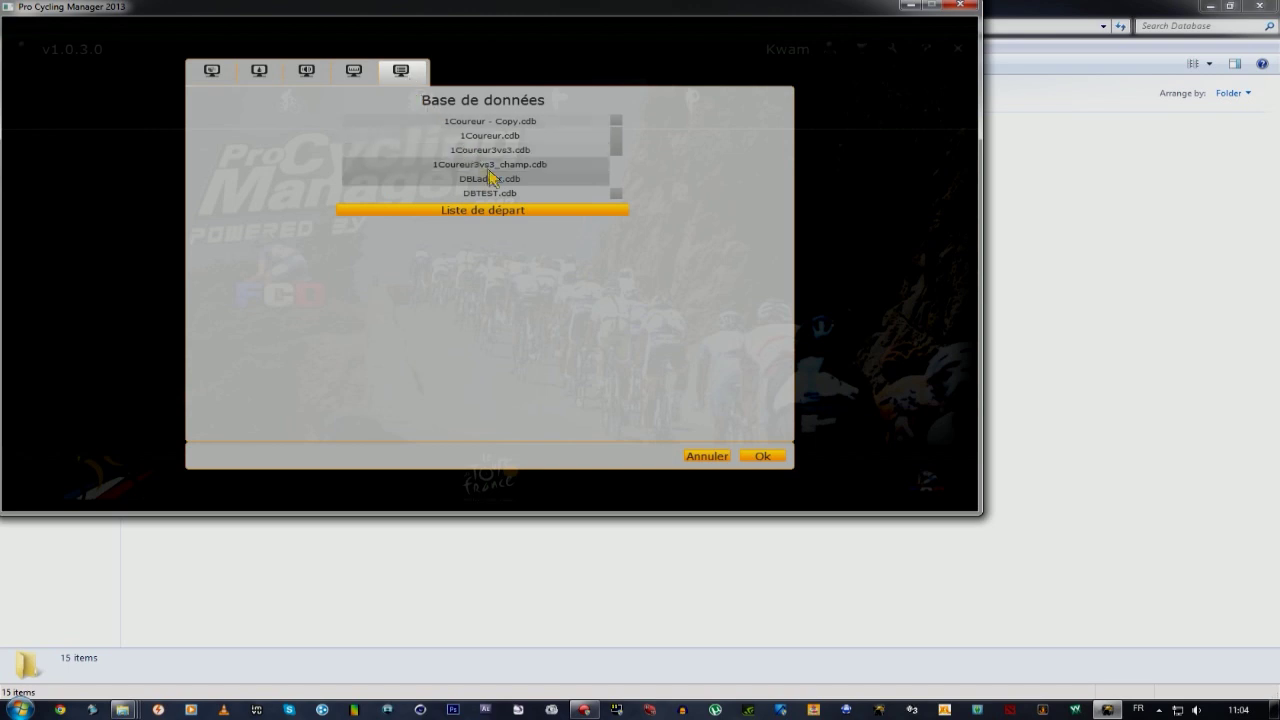
scroll(527, 191, "down", 5)
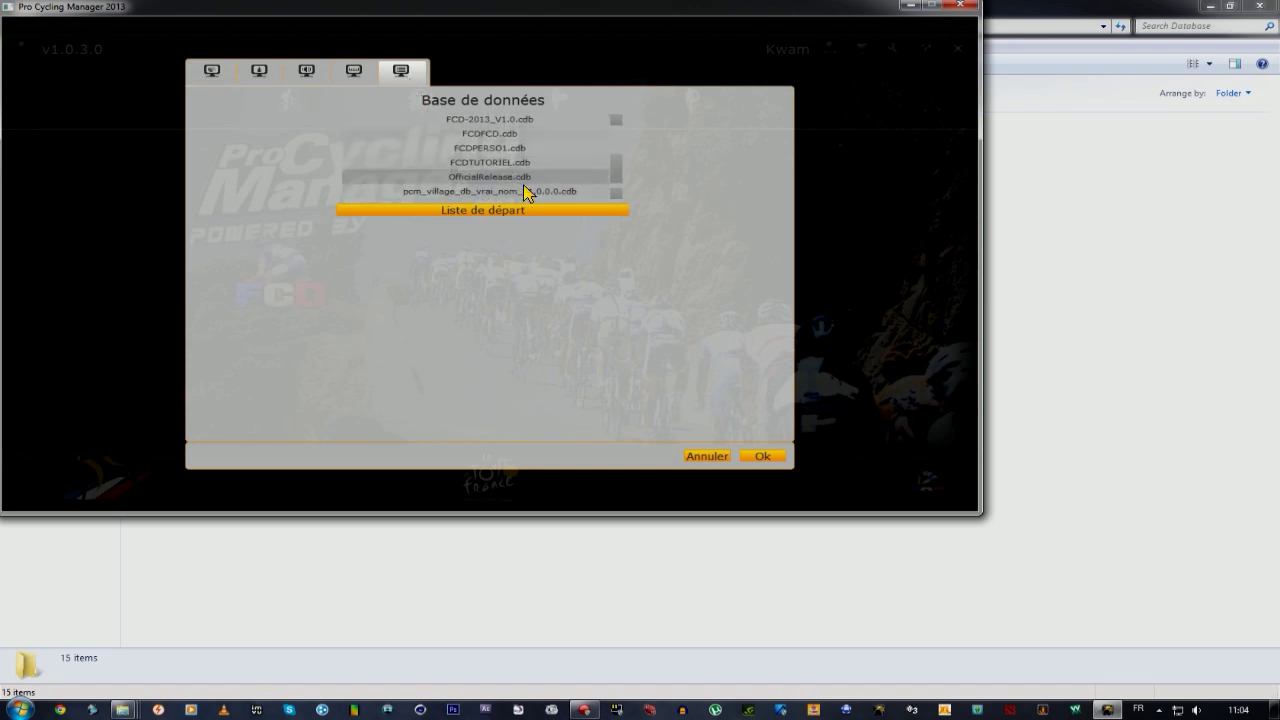
scroll(525, 190, "down", 1)
left_click(523, 151)
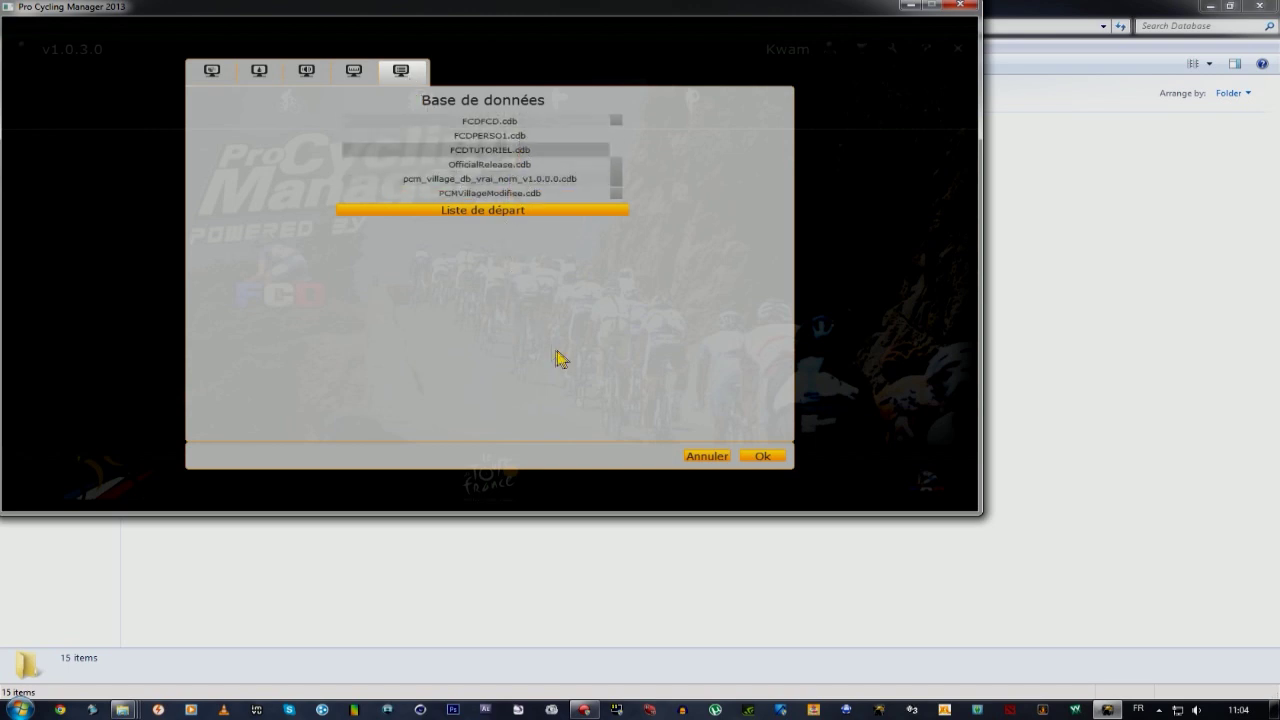
left_click(762, 457)
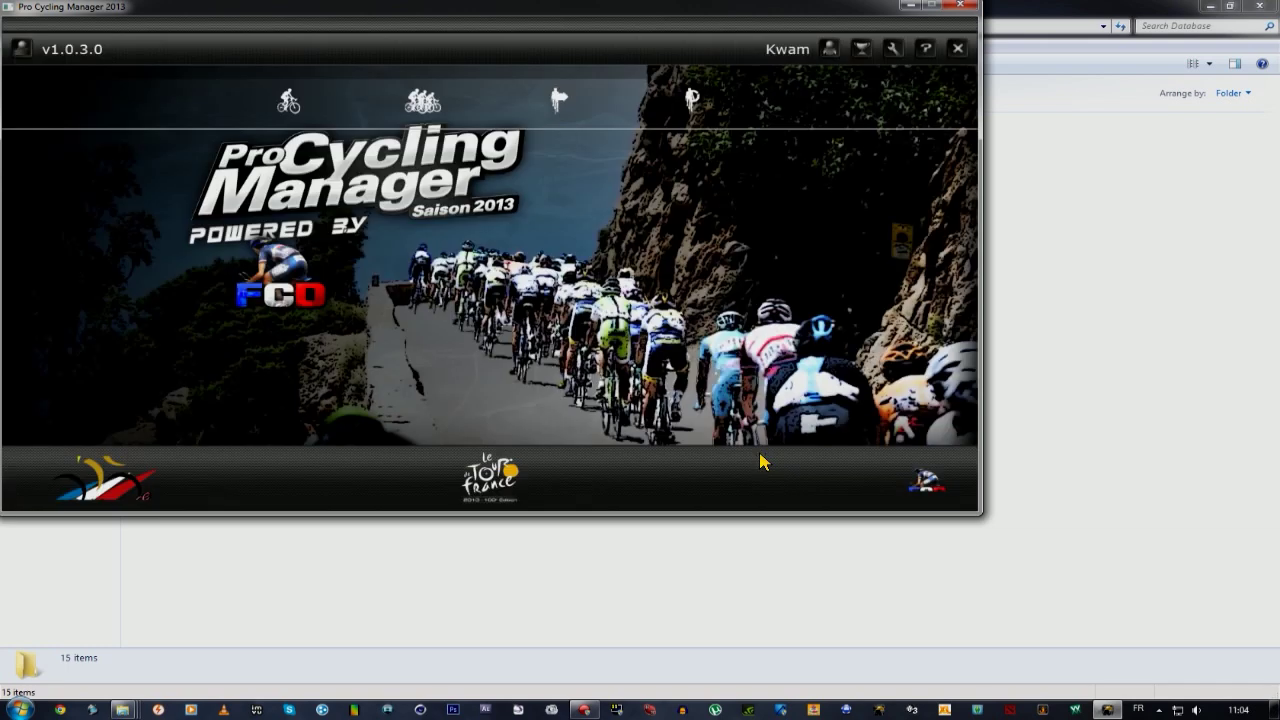
left_click(290, 104)
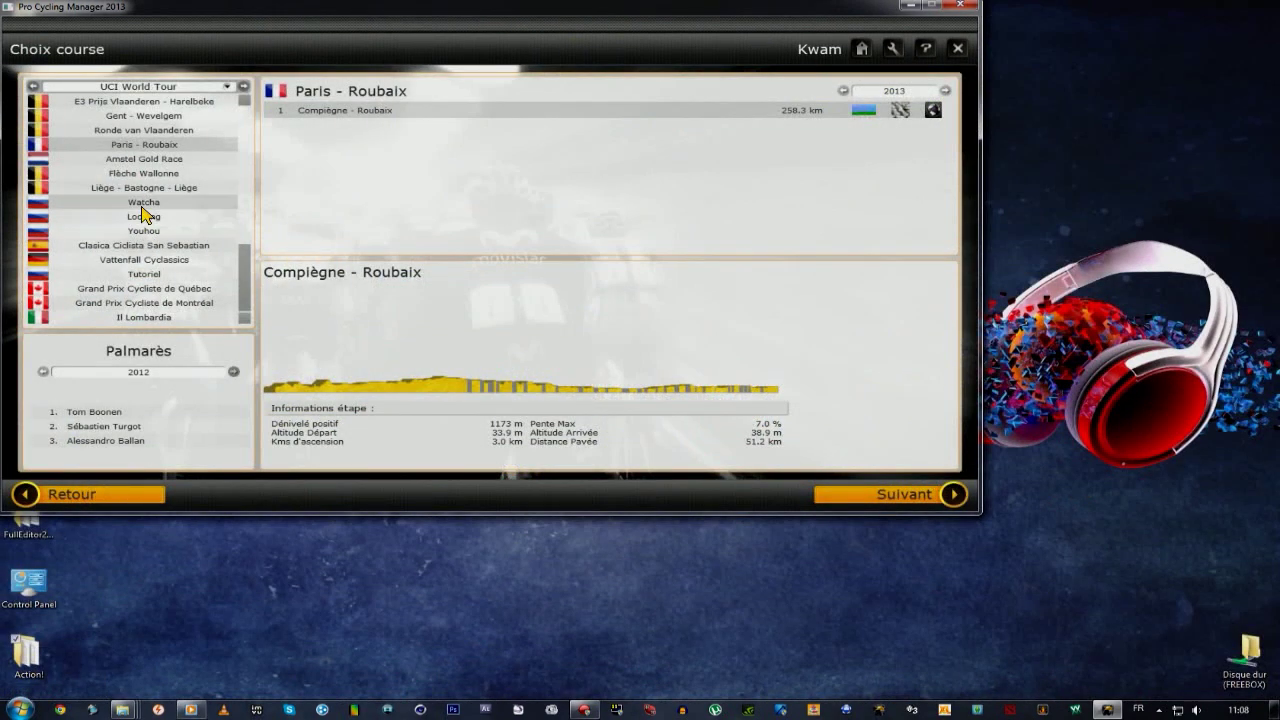
Preview the Watcha, Looping and Youhou races, then select the Tutoriel race.
left_click(150, 205)
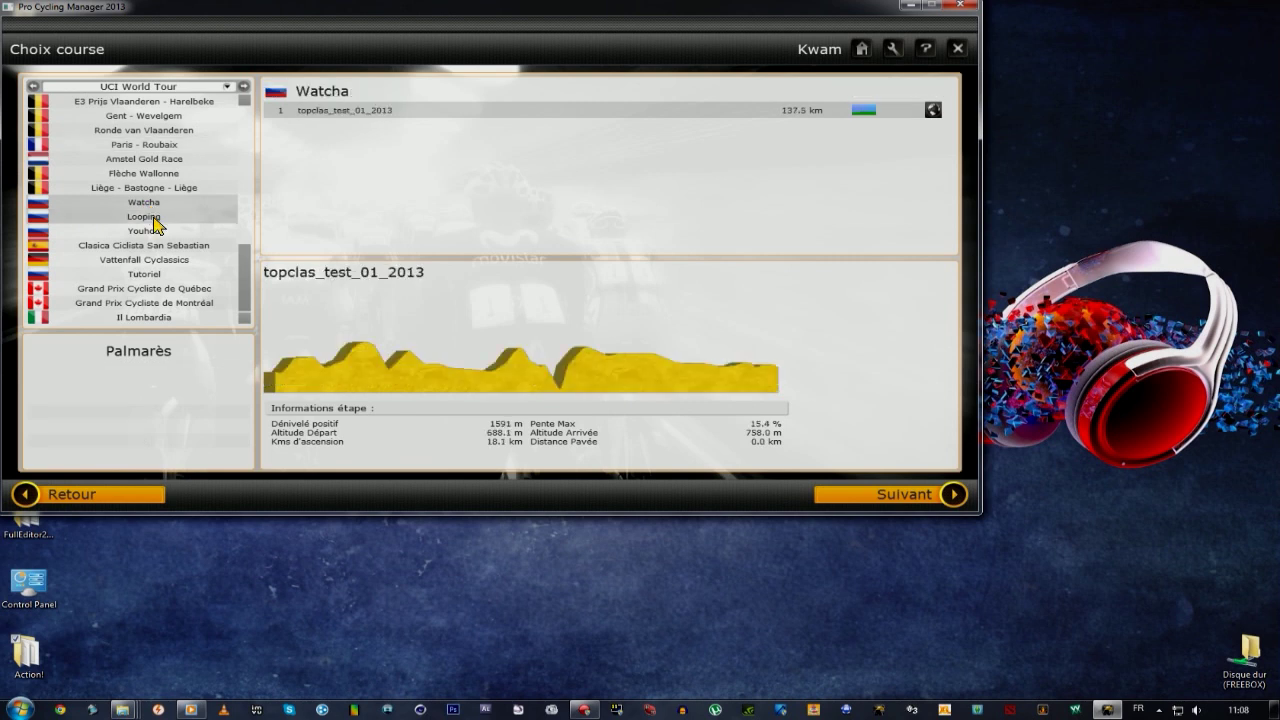
left_click(155, 220)
left_click(152, 232)
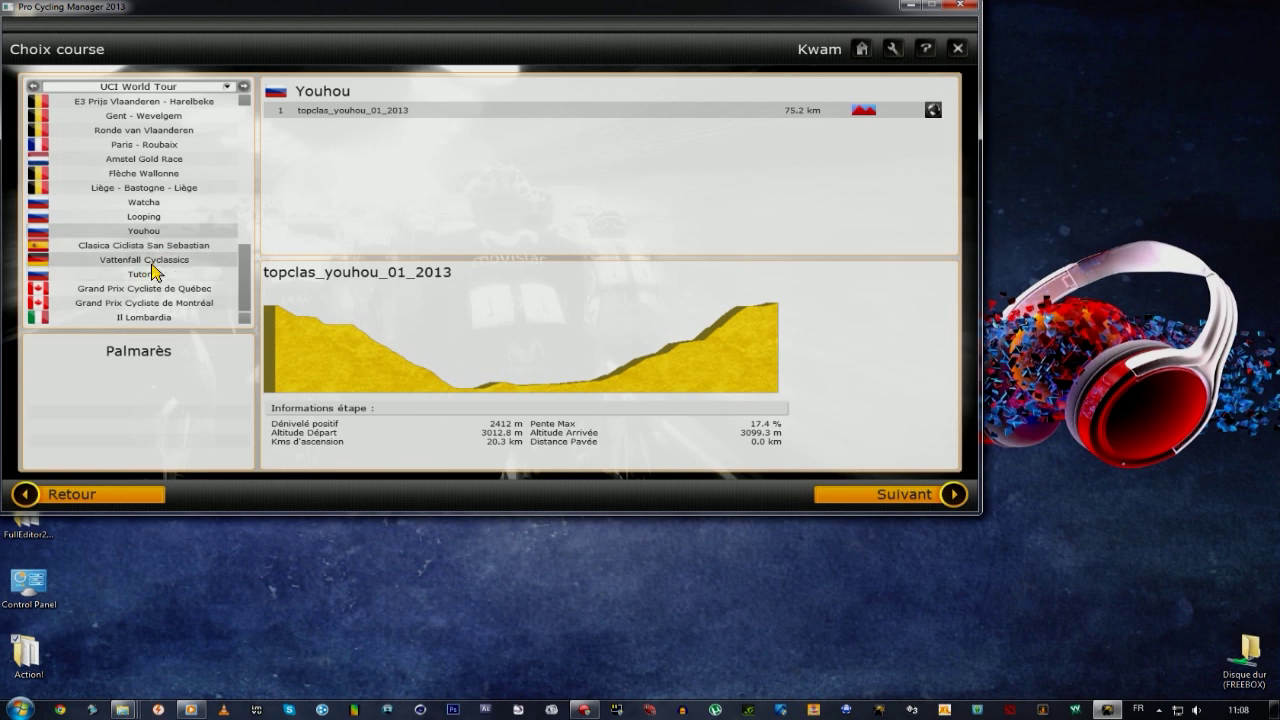
left_click(115, 284)
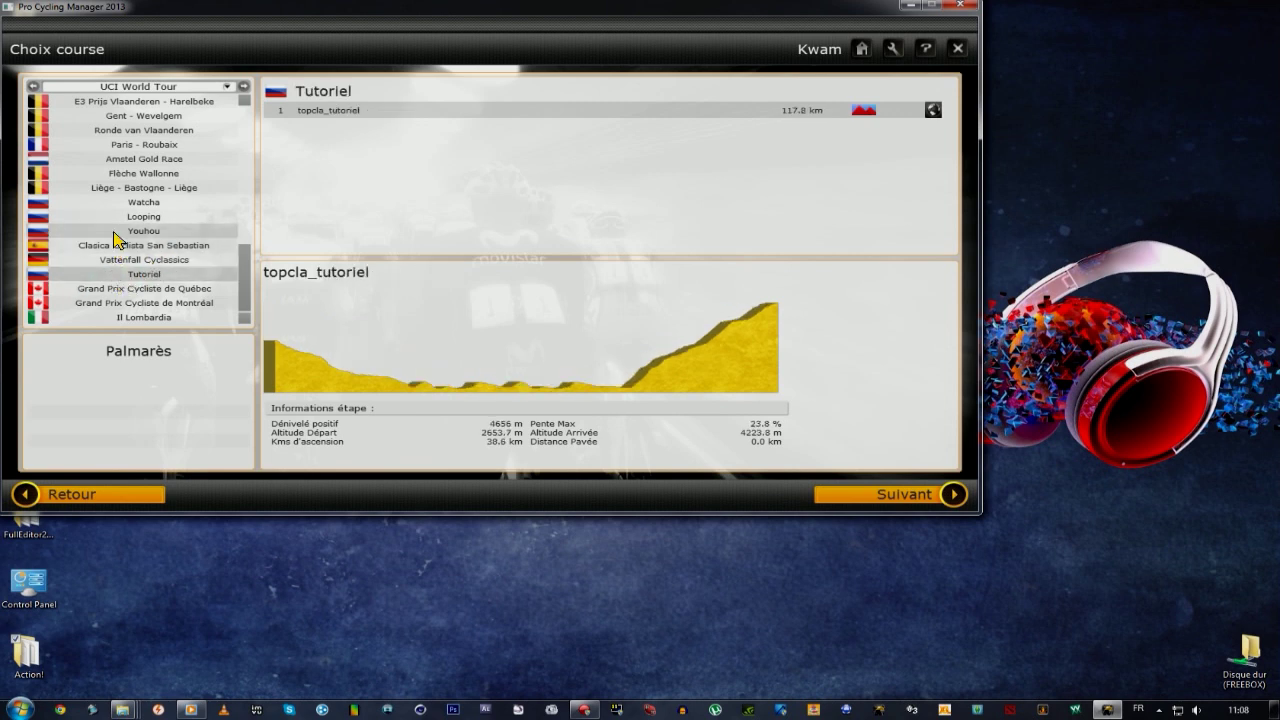
left_click(114, 232)
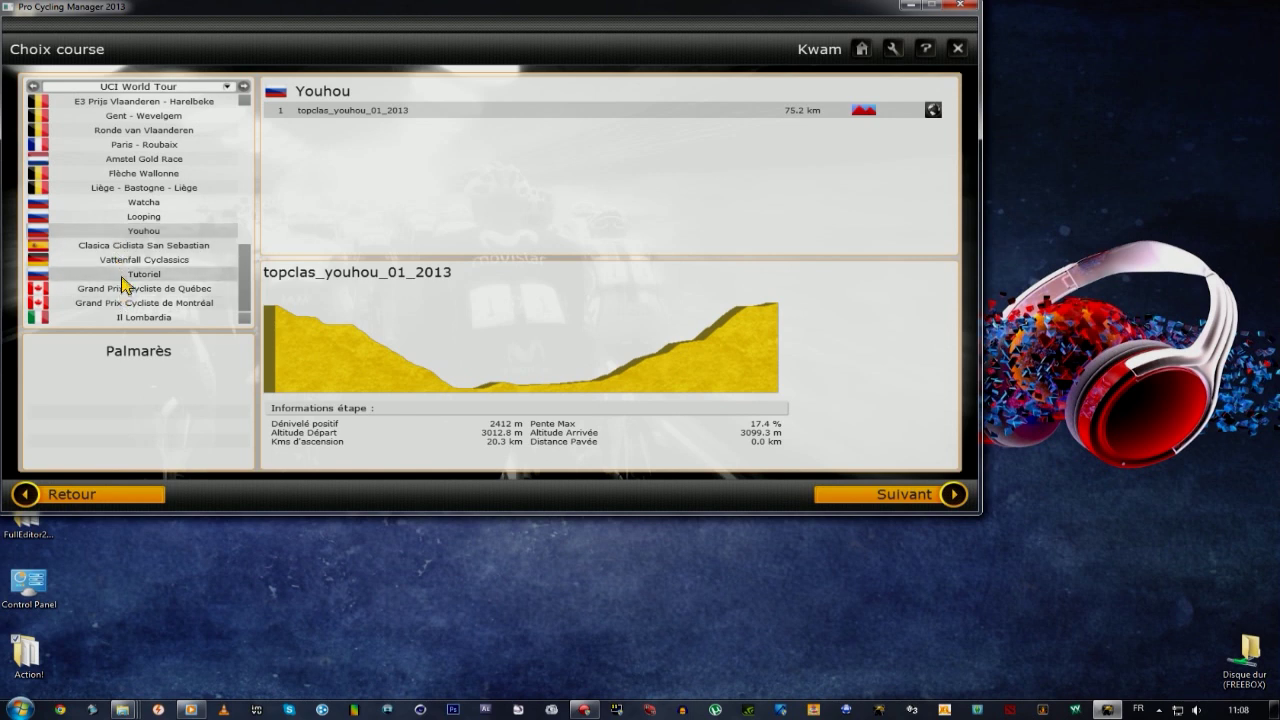
left_click(124, 278)
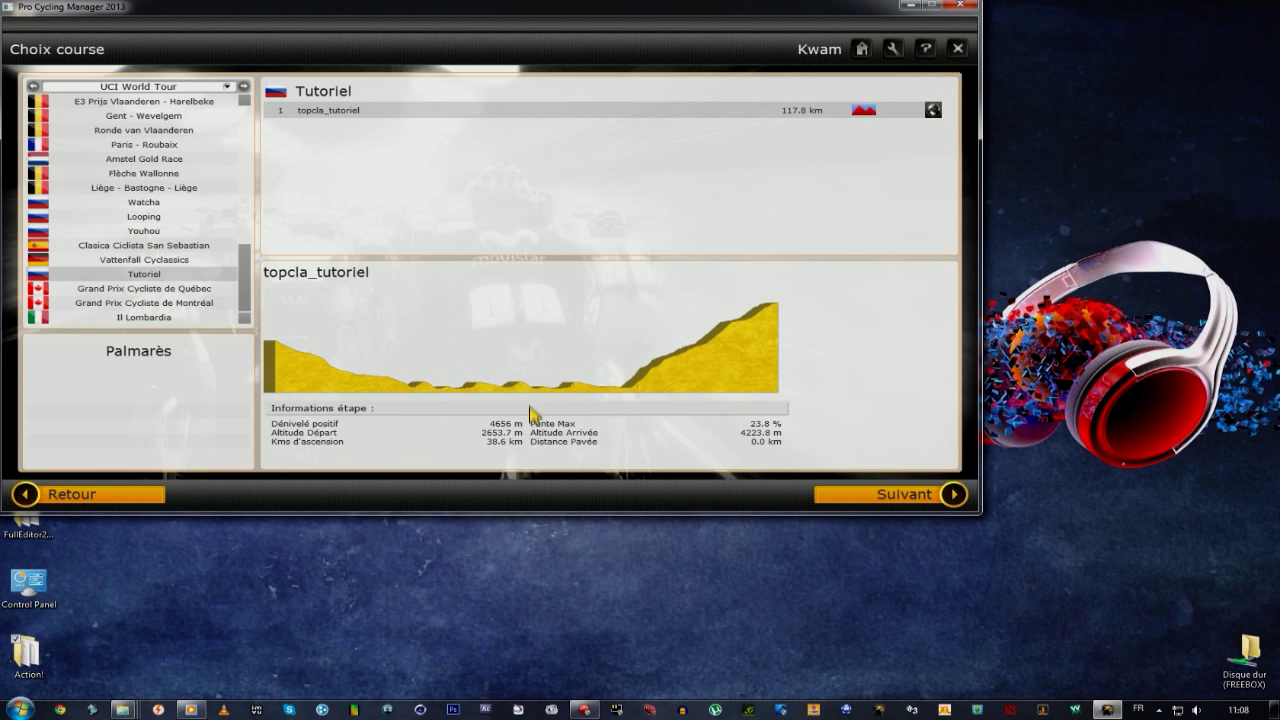
Pick Katusha Team, sort its riders by MOY average rating, and continue to stage info.
left_click(896, 500)
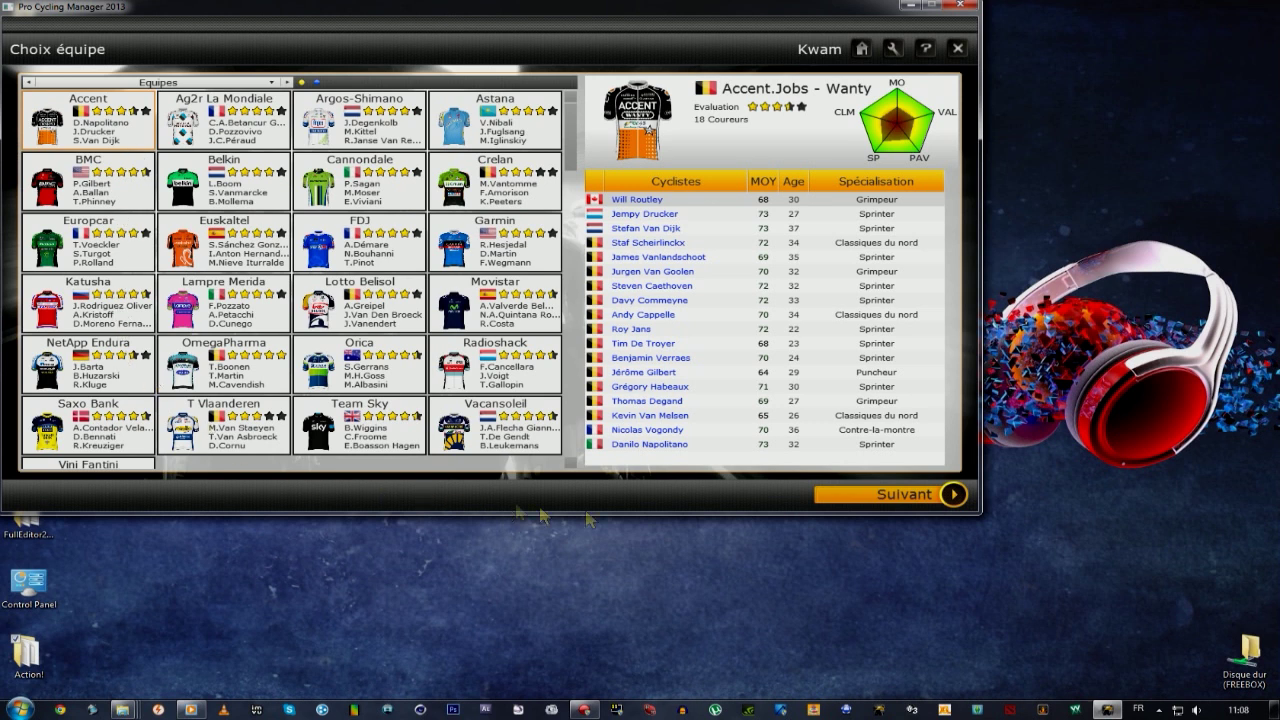
left_click(80, 243)
left_click(98, 200)
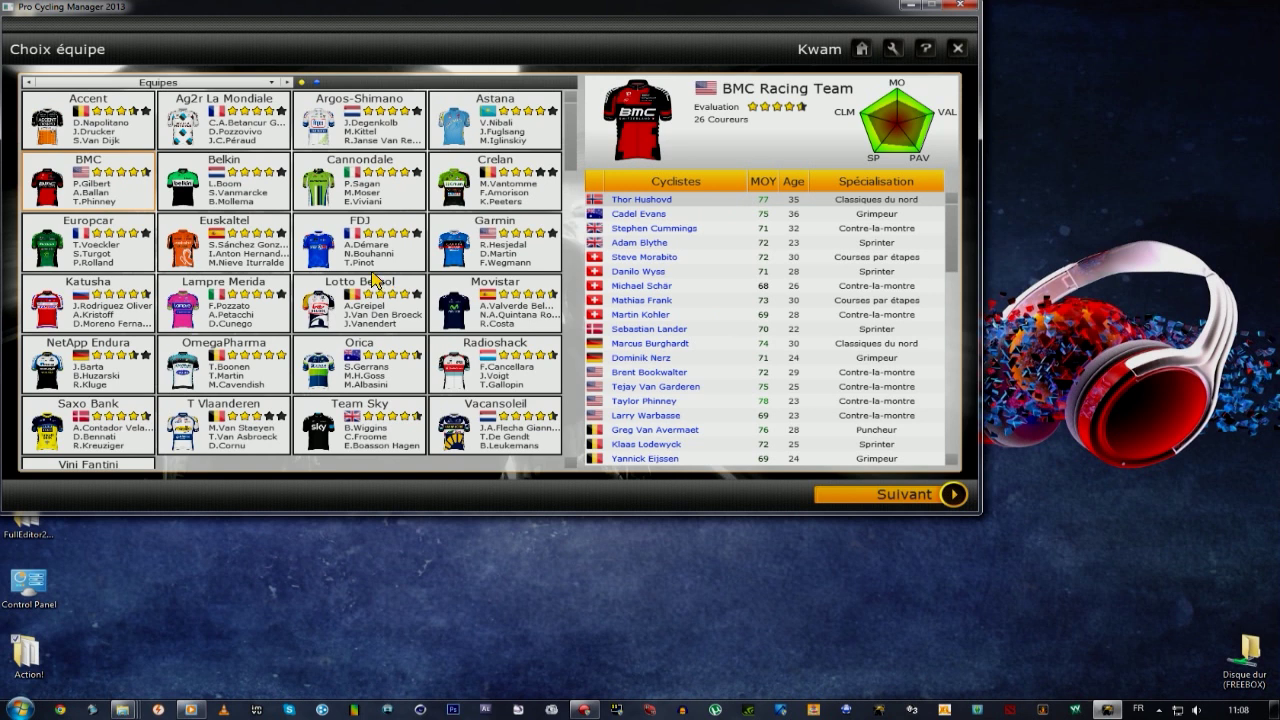
scroll(400, 250, "down", 2)
scroll(403, 250, "up", 2)
left_click(107, 311)
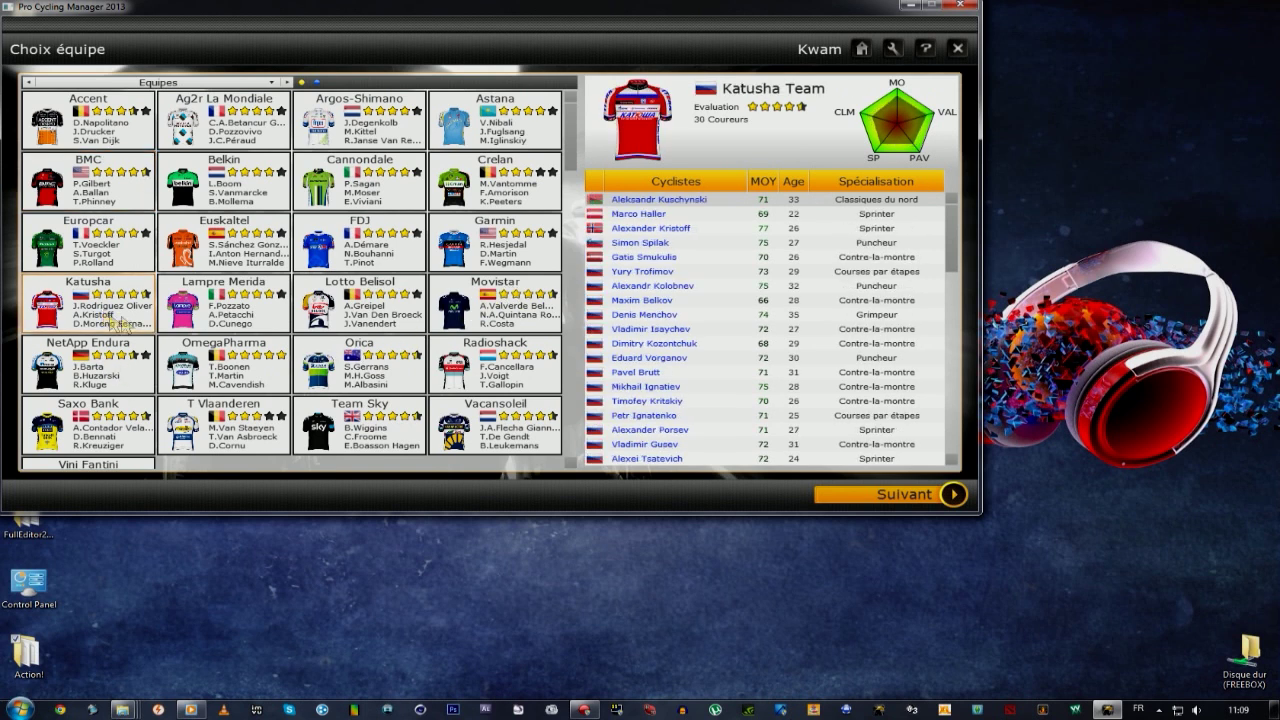
left_click(766, 184)
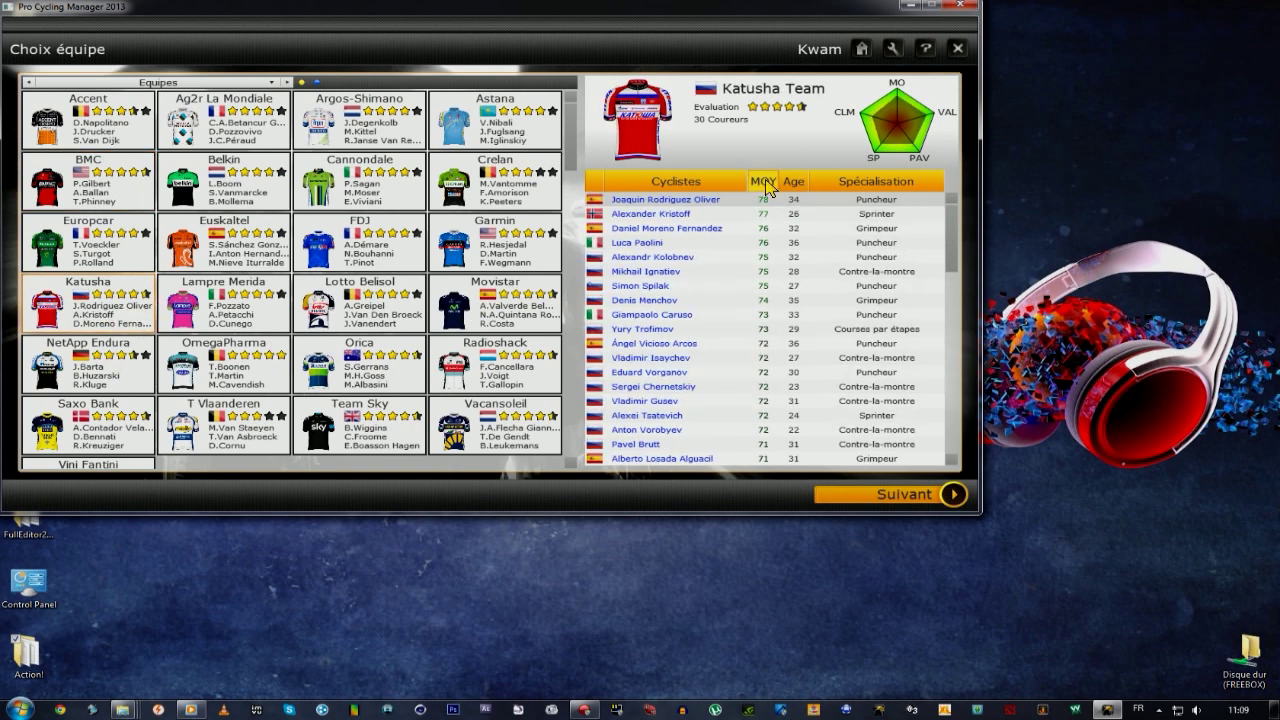
left_click(862, 497)
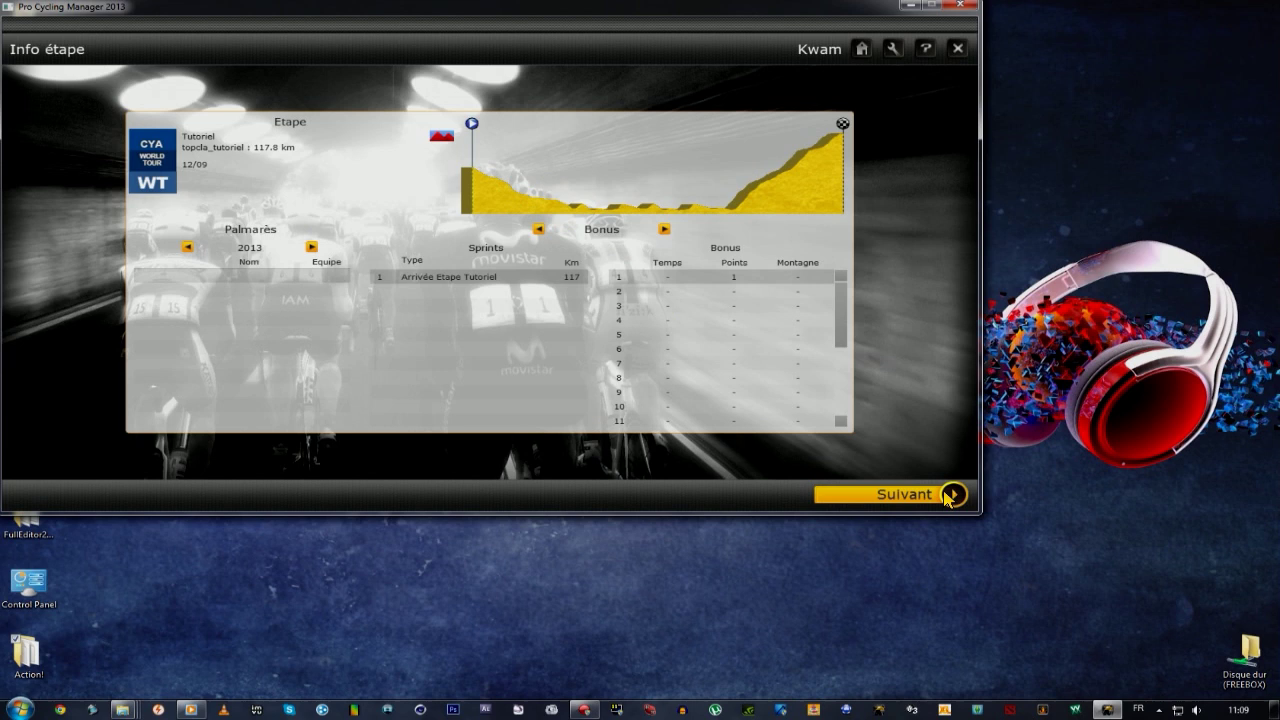
Open rider registration and unregister all currently entered riders.
left_click(936, 498)
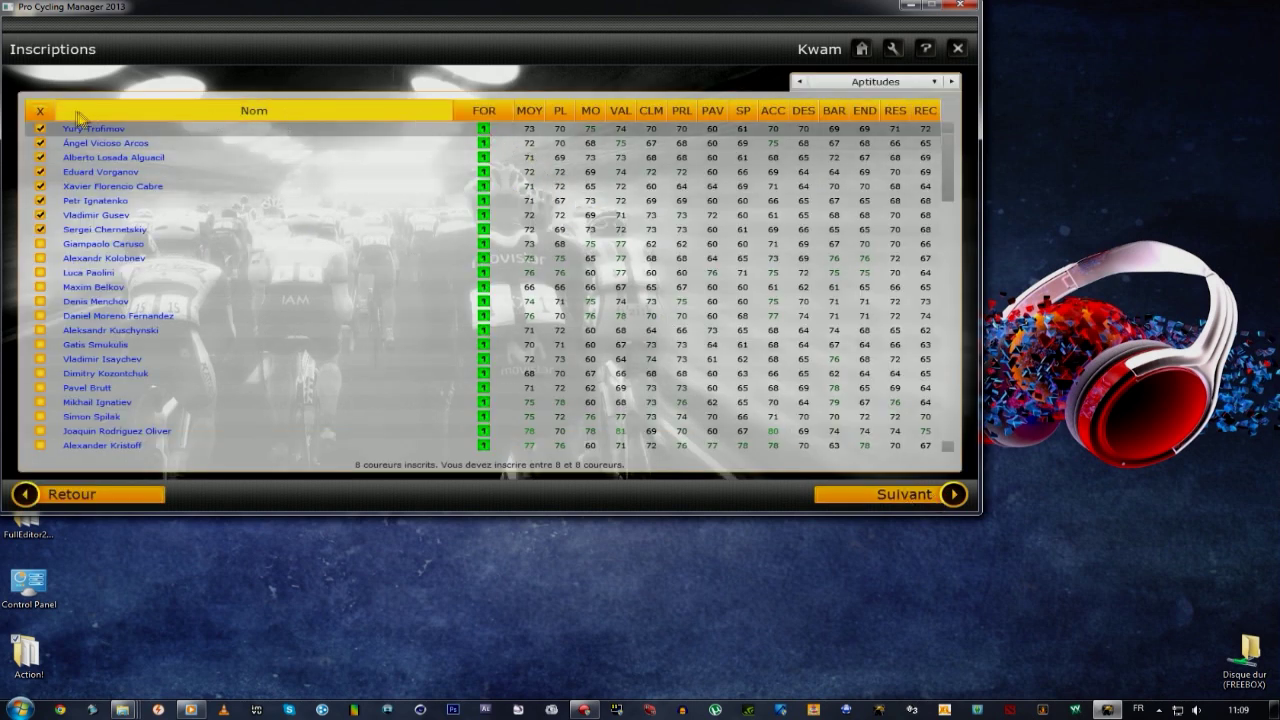
left_click(40, 111)
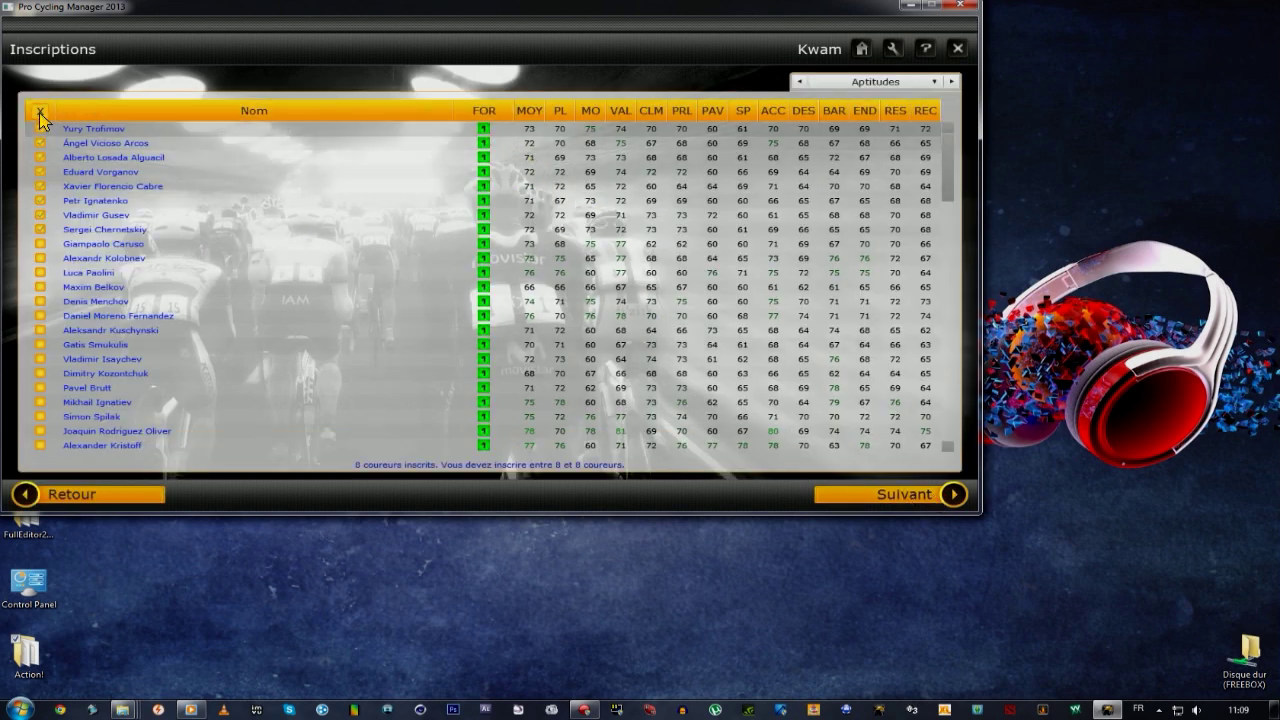
left_click(590, 112)
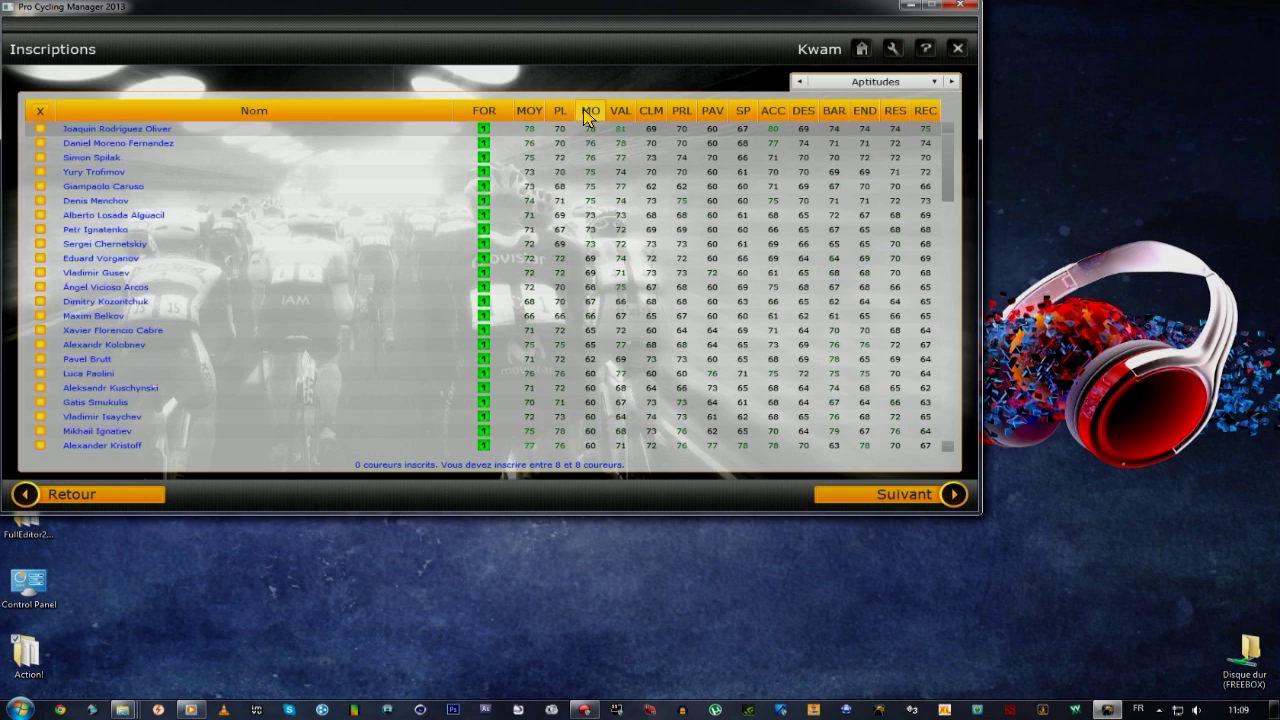
Register eight Katusha riders for Tutoriel and continue past the equipment screen.
left_click(40, 128)
left_click(40, 143)
left_click(41, 157)
left_click(41, 171)
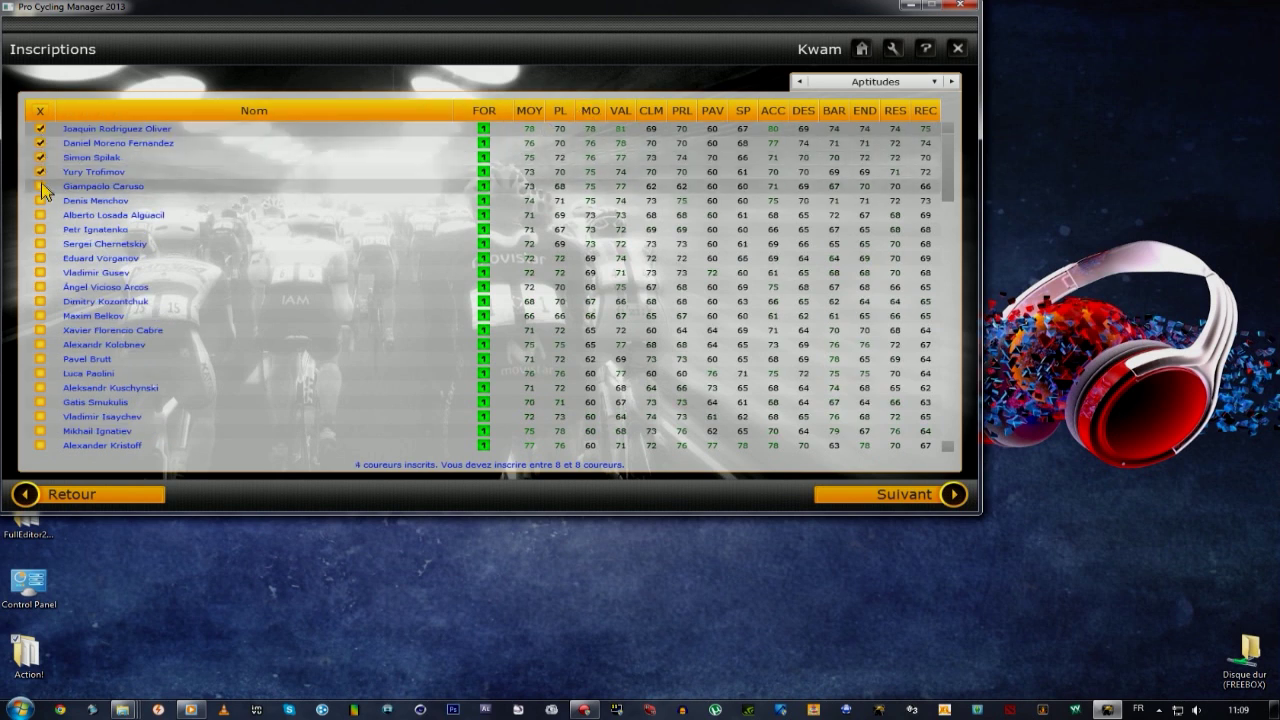
left_click(41, 186)
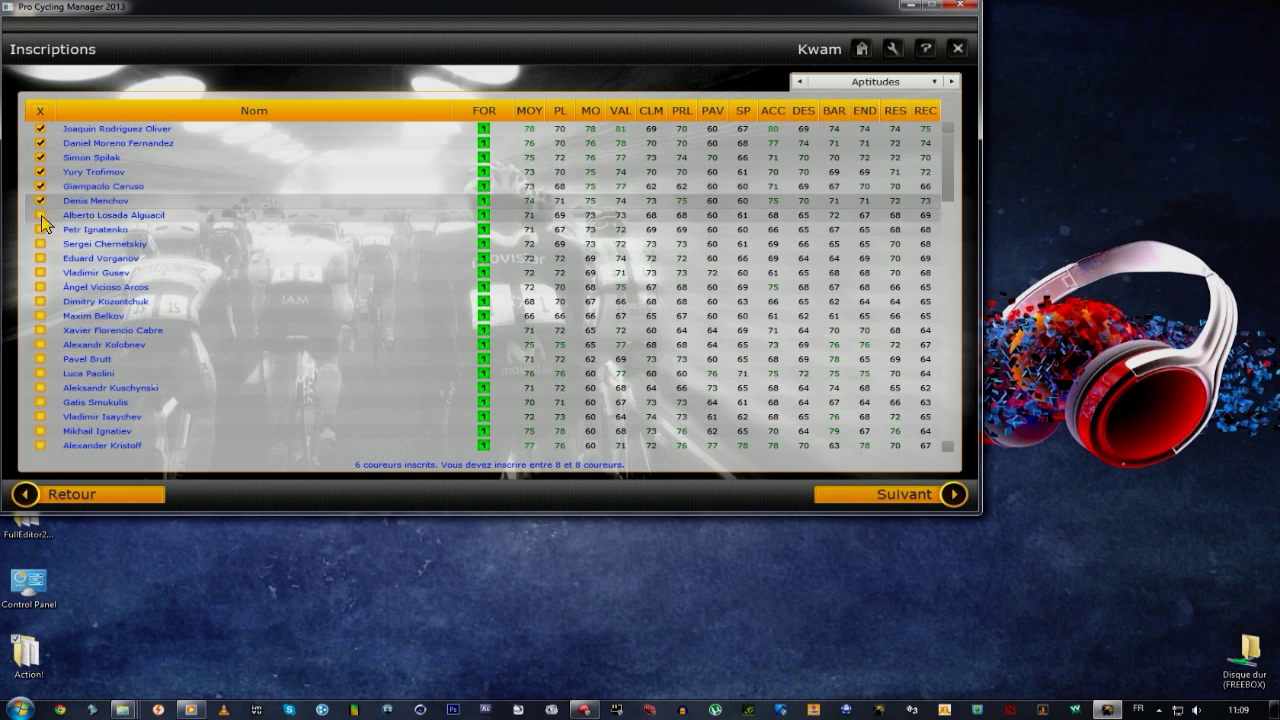
left_click(41, 215)
left_click(41, 229)
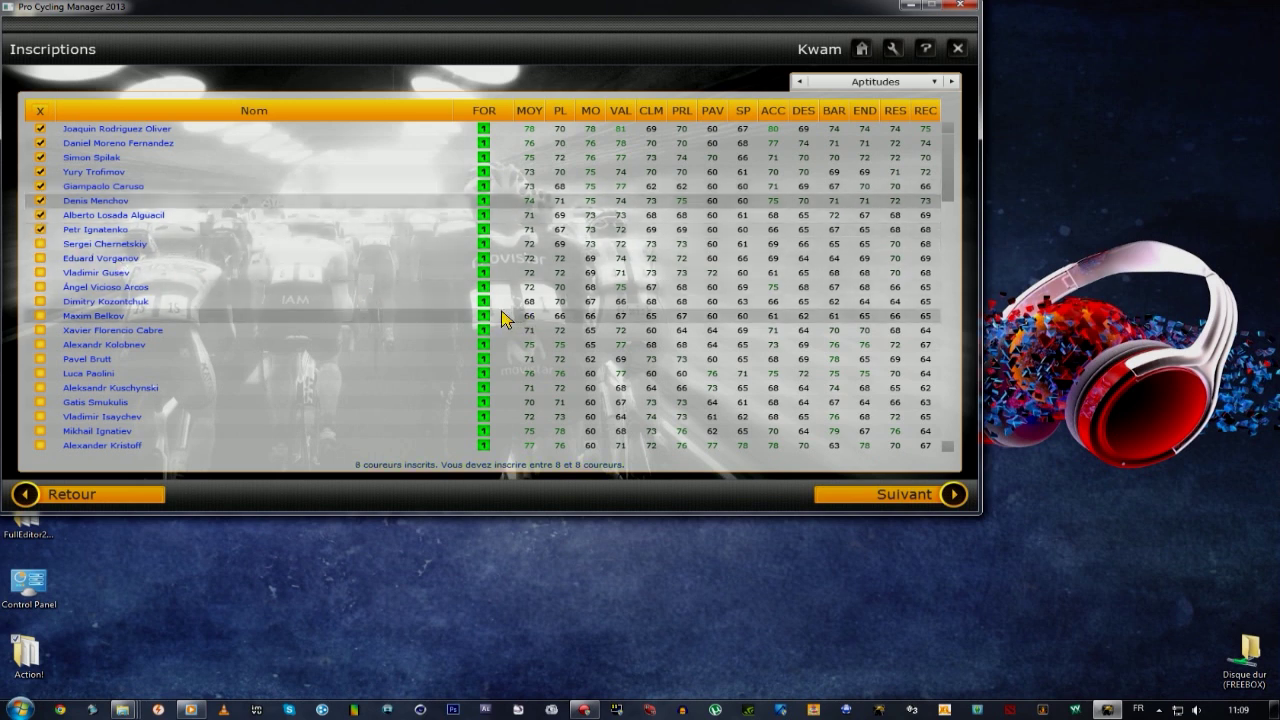
left_click(912, 495)
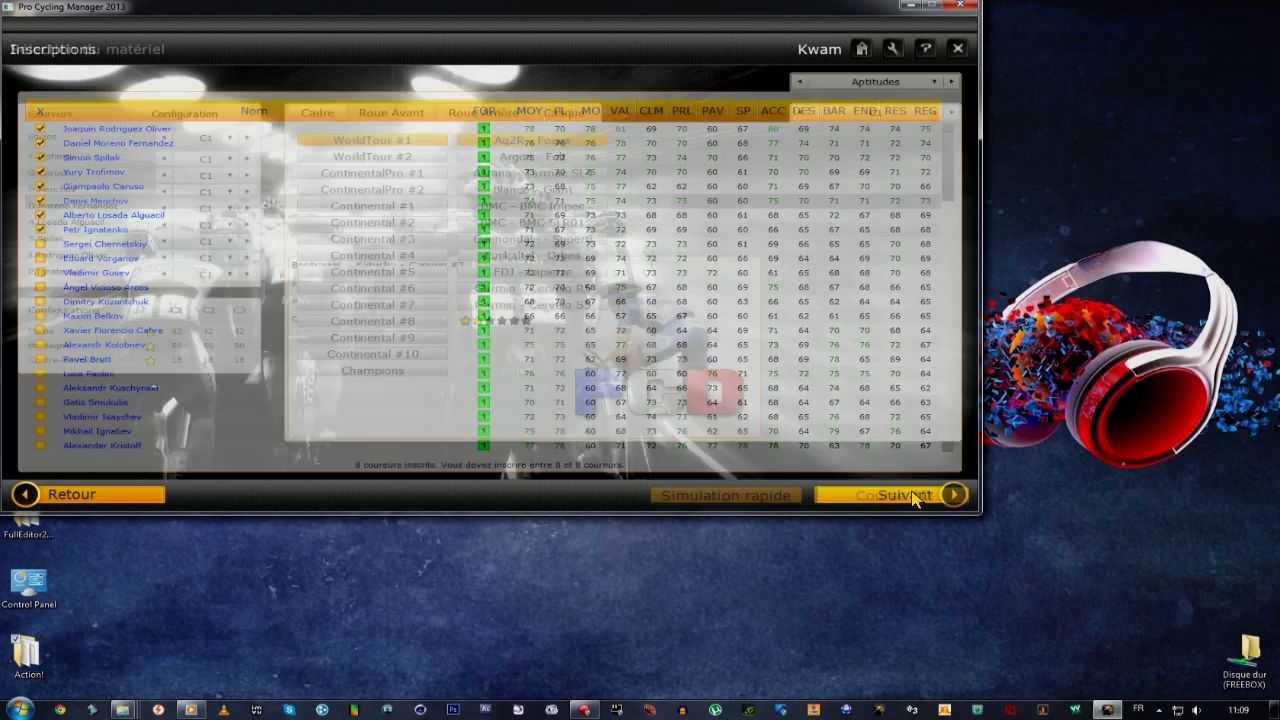
left_click(912, 495)
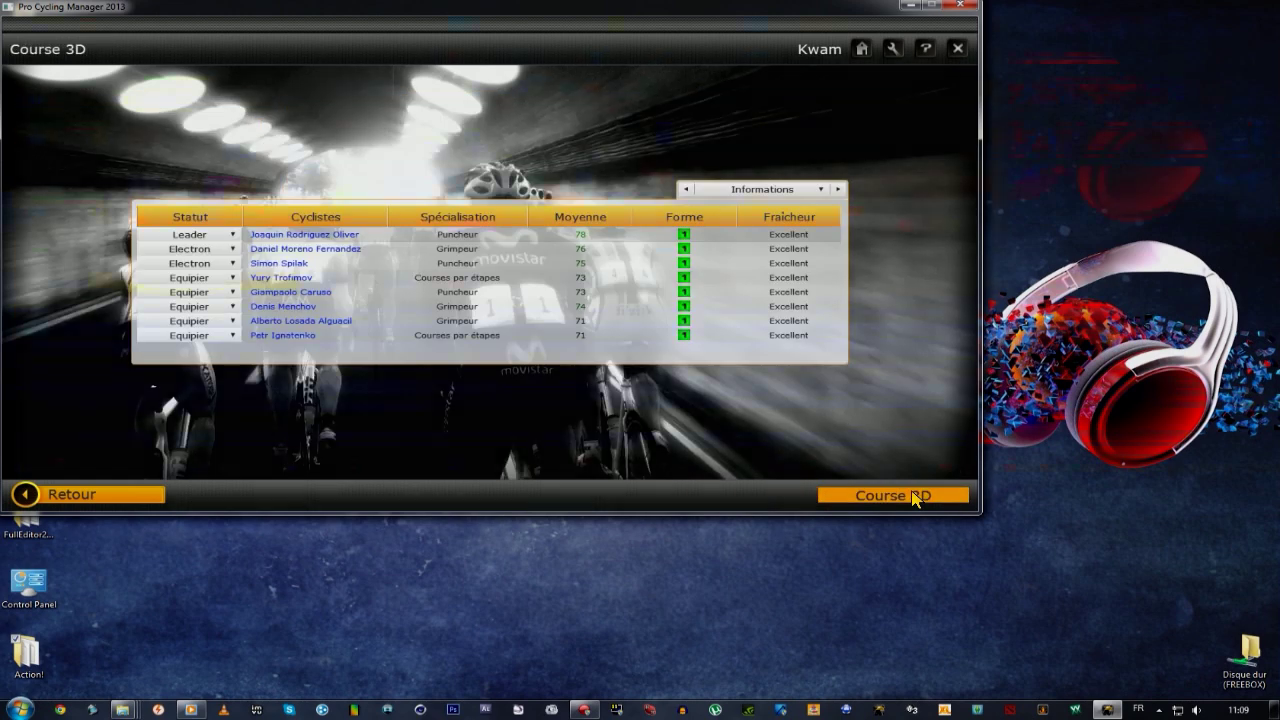
Launch the Tutoriel race in 3D, view the stage profile, then close the stage panel.
left_click(916, 497)
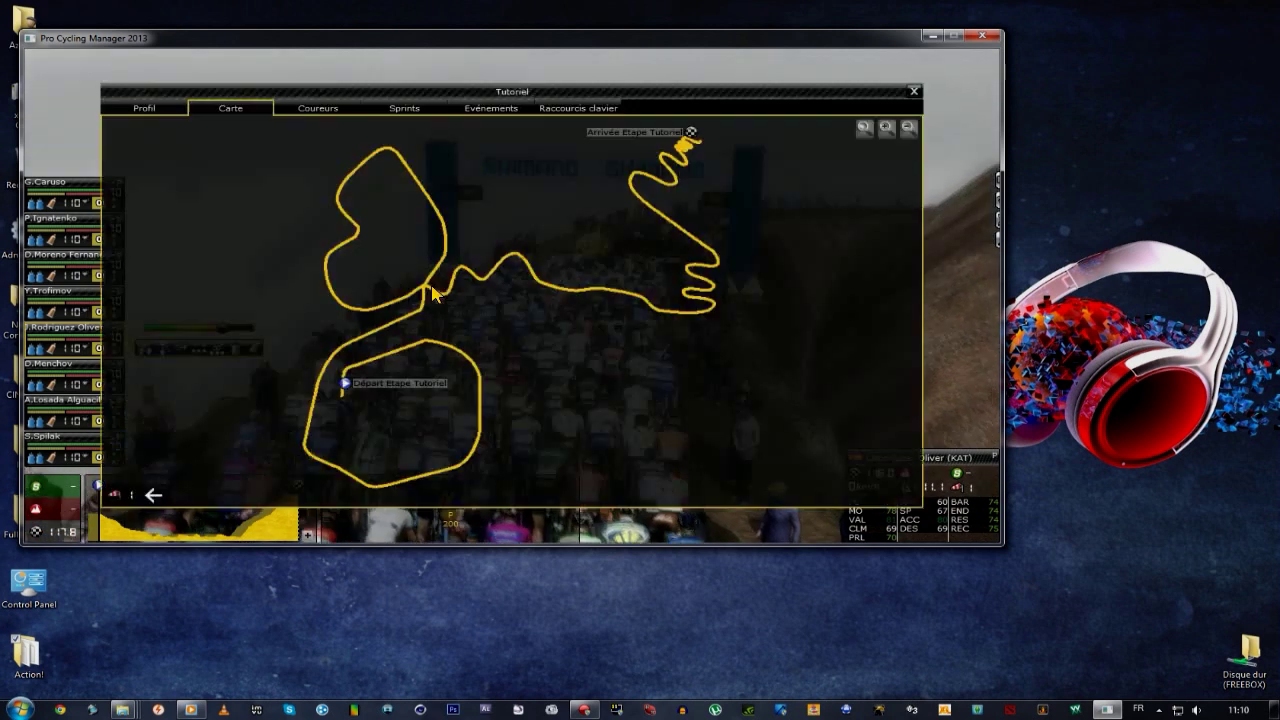
left_click(168, 112)
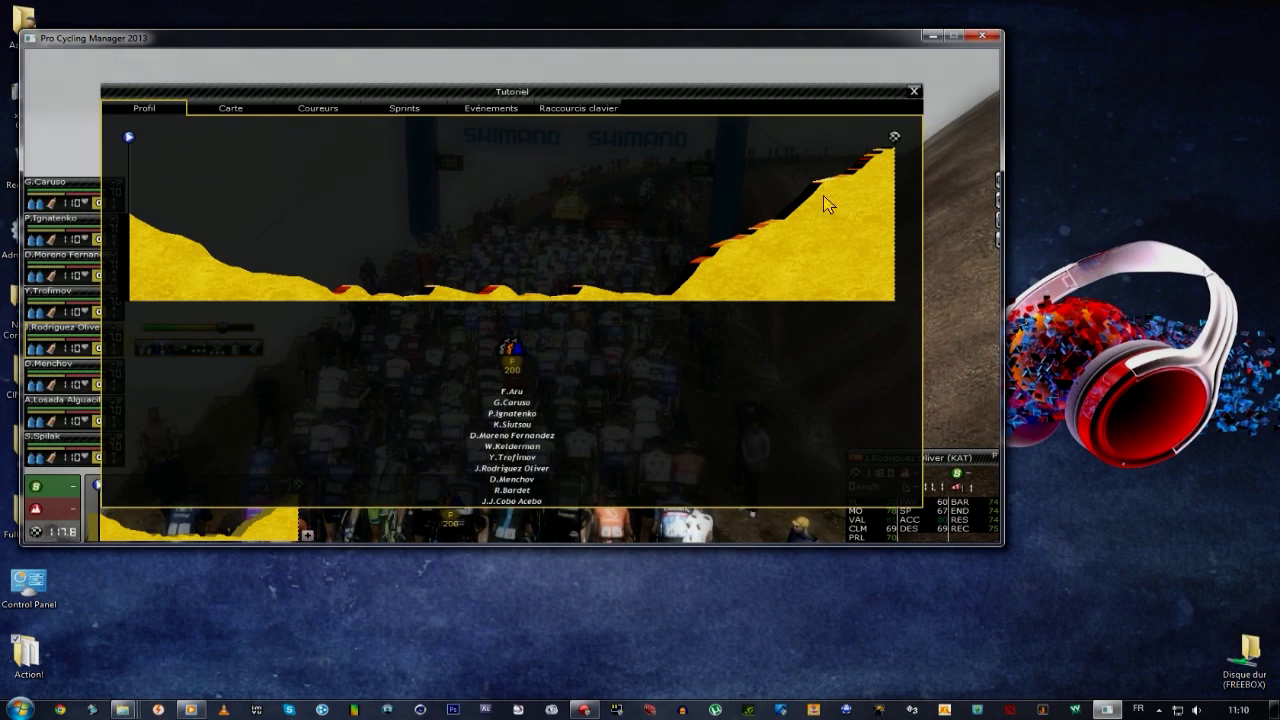
left_click(913, 91)
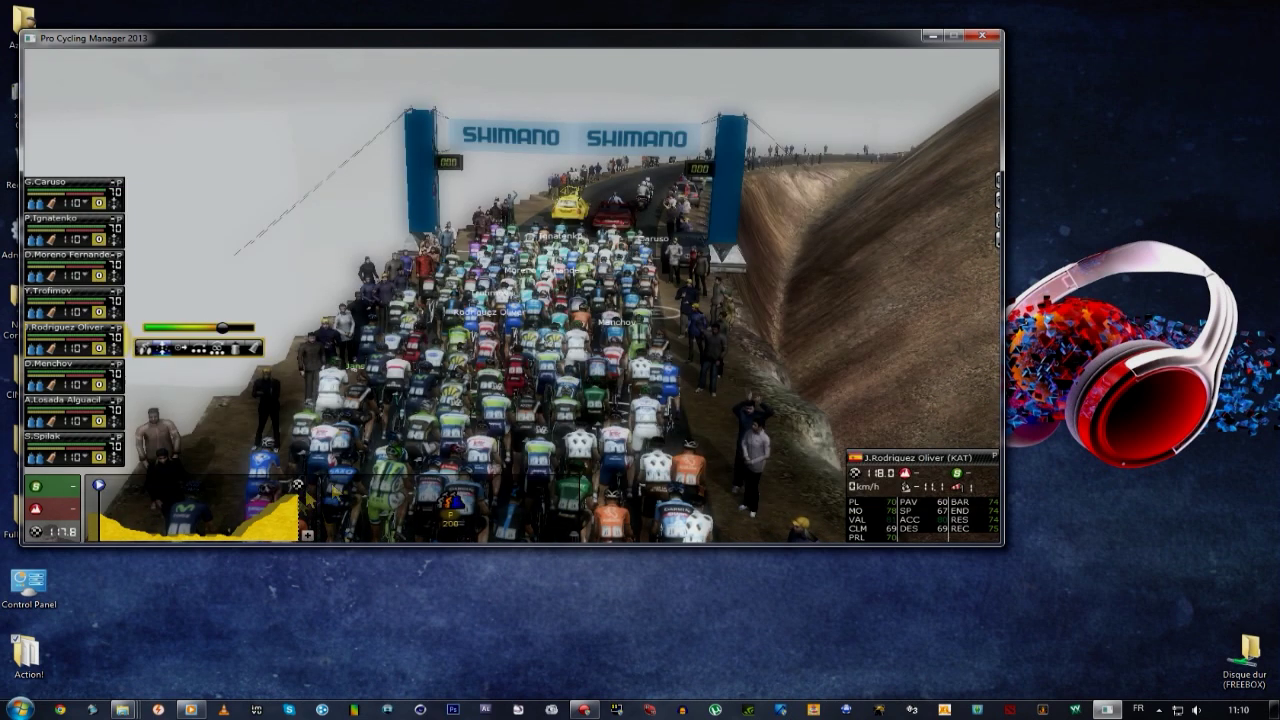
mouse_move(182, 532)
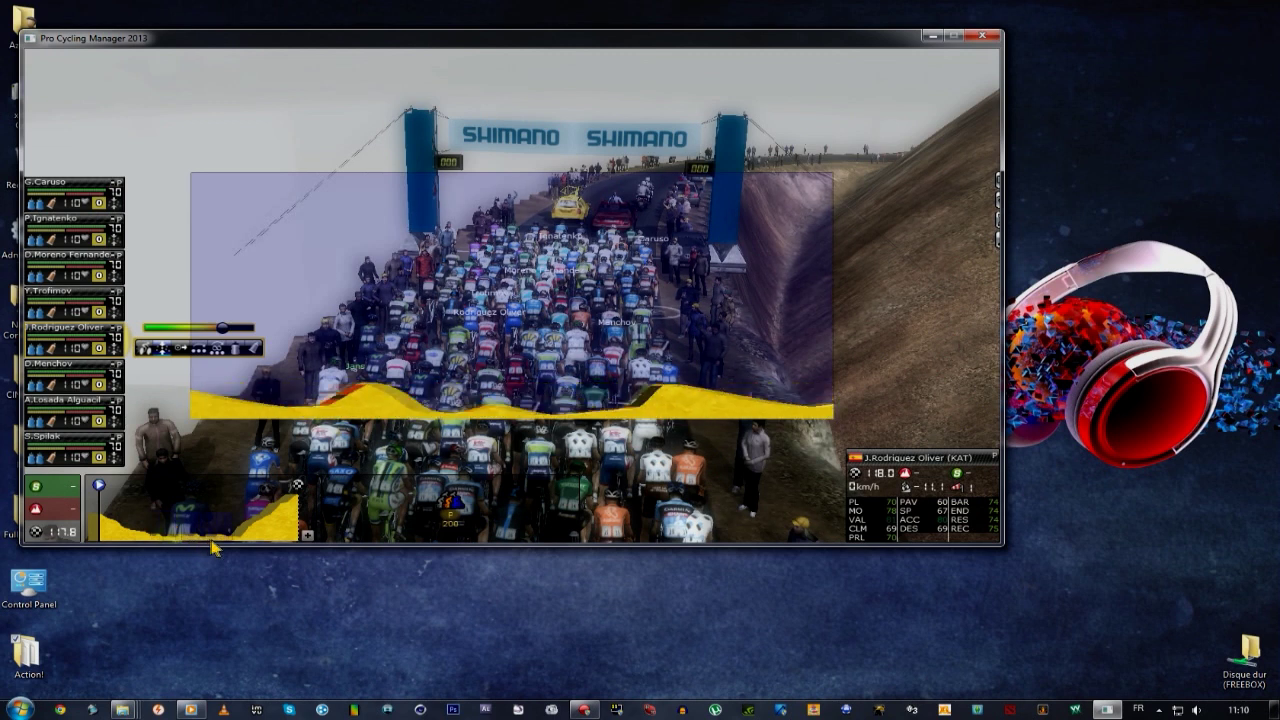